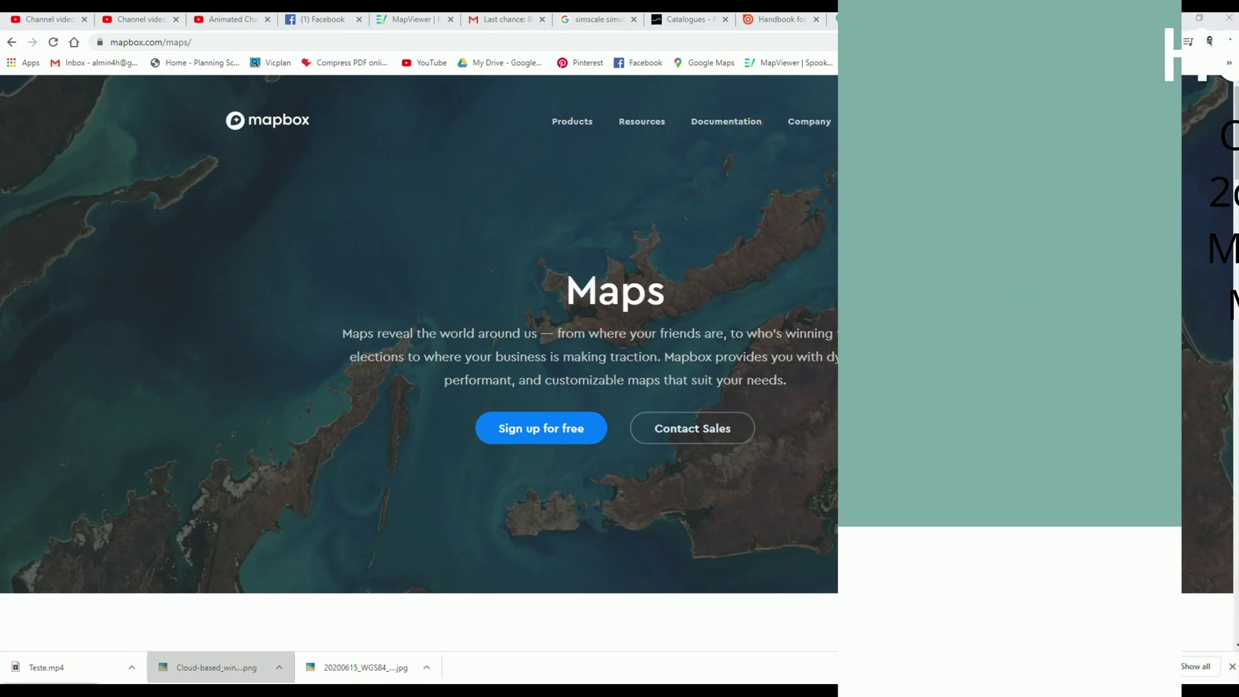
{"action": "left_click", "coordinate": [992, 124]}
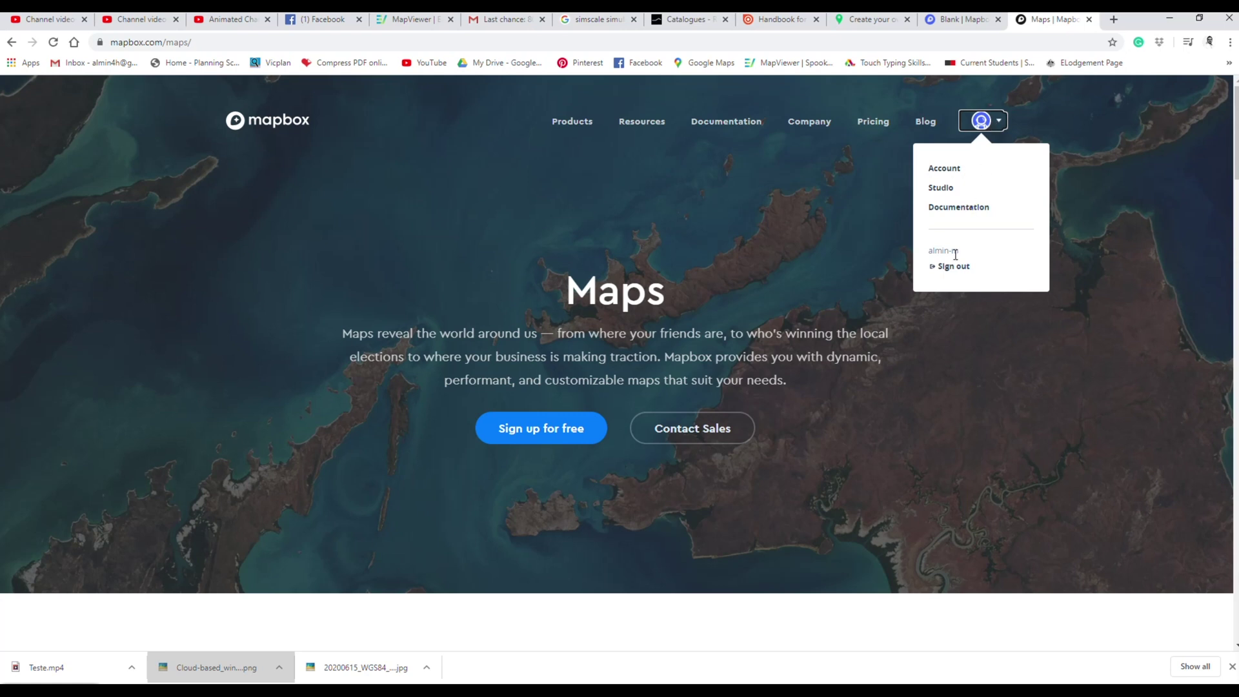
{"action": "left_click_drag", "start_coordinate": [959, 253], "coordinate": [901, 244]}
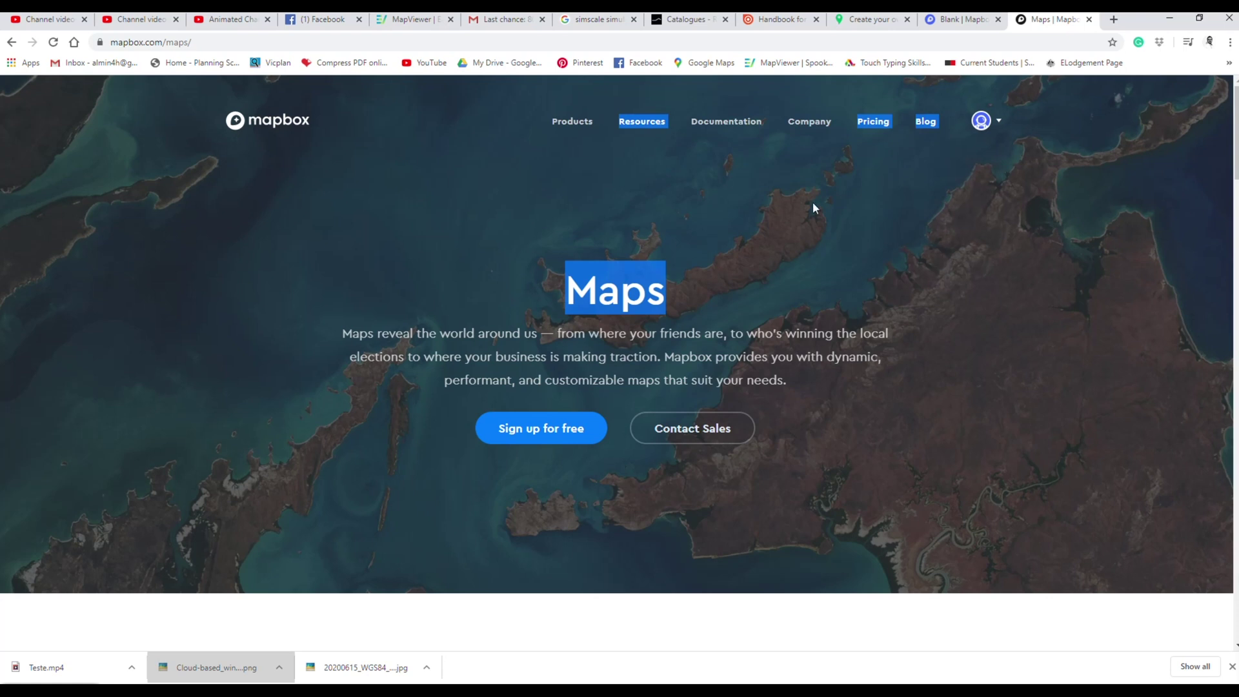
{"action": "mouse_move", "coordinate": [642, 122]}
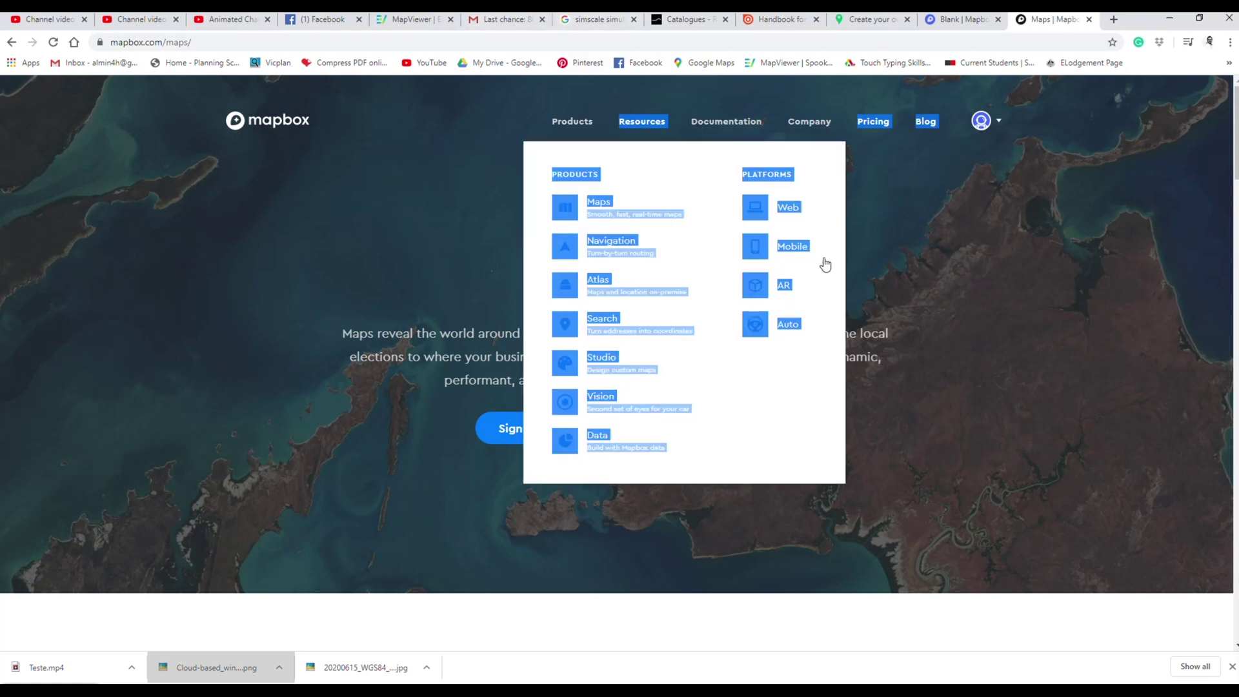
{"action": "left_click", "coordinate": [1025, 265]}
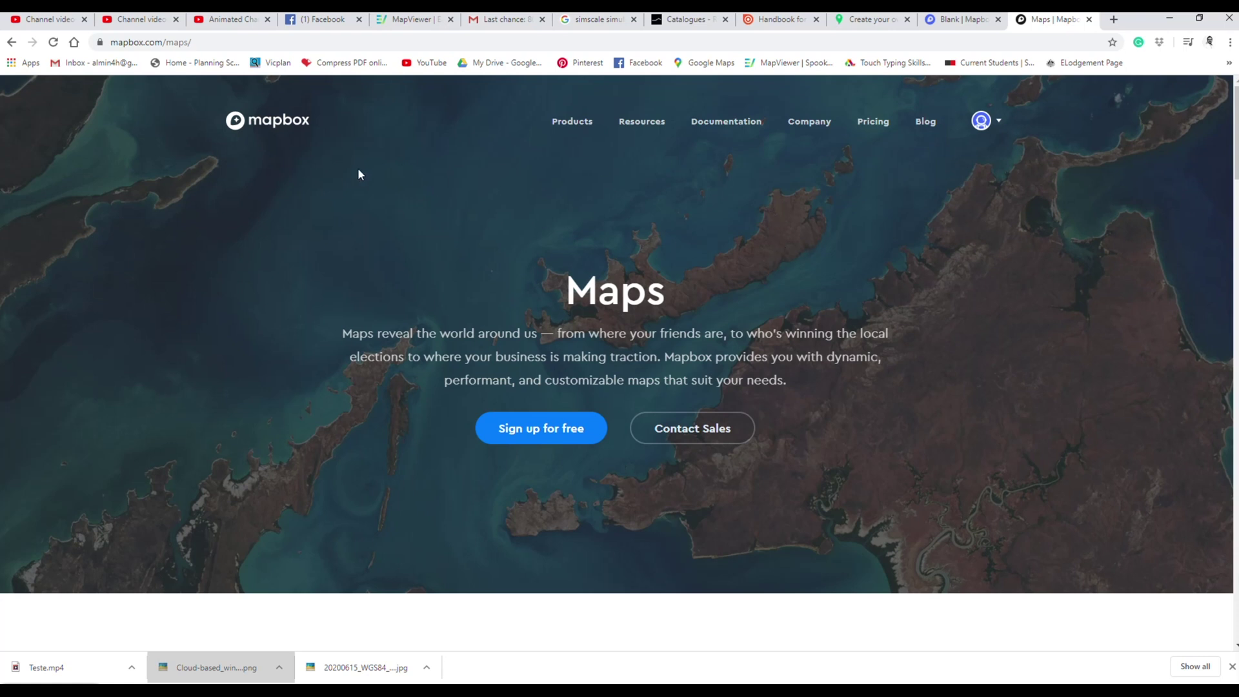
Go from the Mapbox home page through the free mapping start and account dashboard to the Studio styles list
{"action": "left_click", "coordinate": [278, 126]}
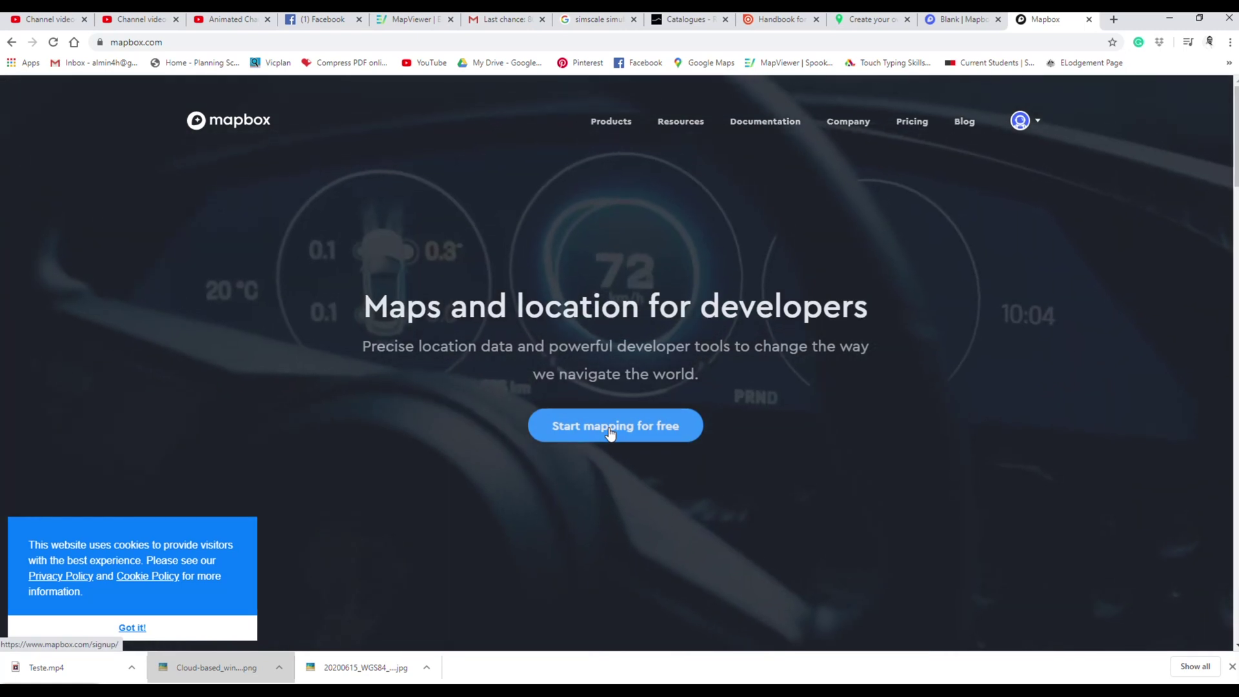
{"action": "left_click", "coordinate": [631, 435]}
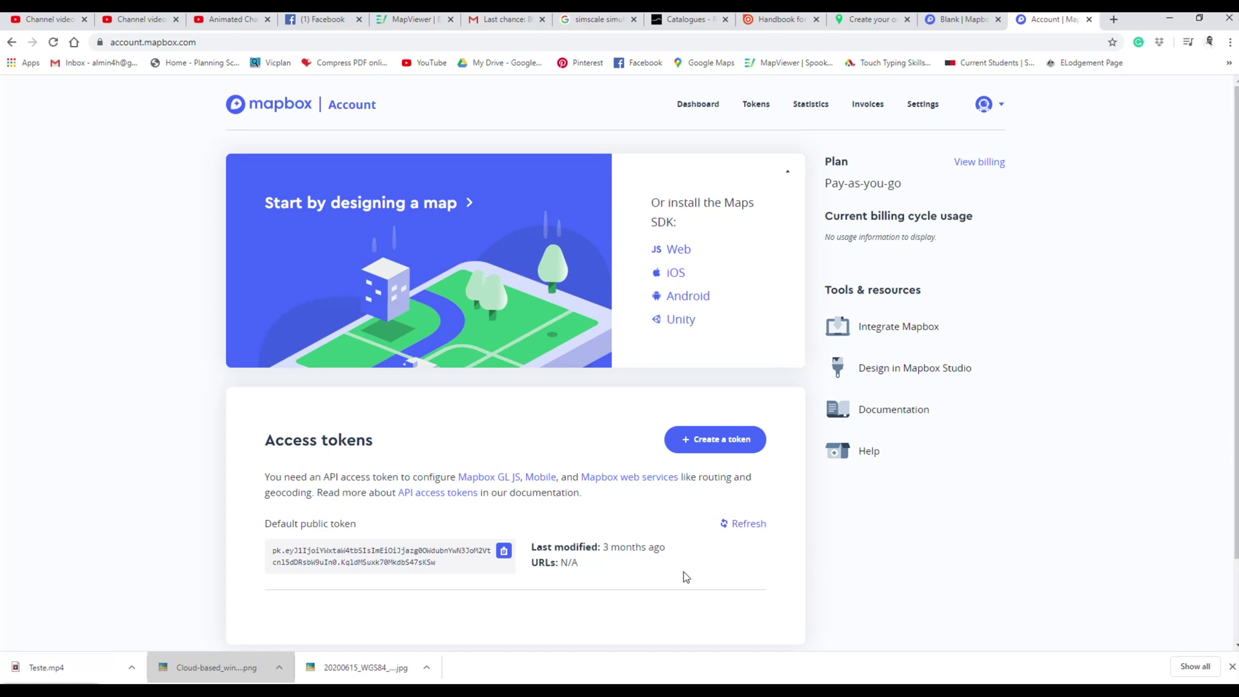
{"action": "scroll", "coordinate": [882, 497], "scroll_direction": "down", "scroll_amount": 2}
{"action": "scroll", "coordinate": [891, 509], "scroll_direction": "up", "scroll_amount": 2}
{"action": "left_click", "coordinate": [521, 251]}
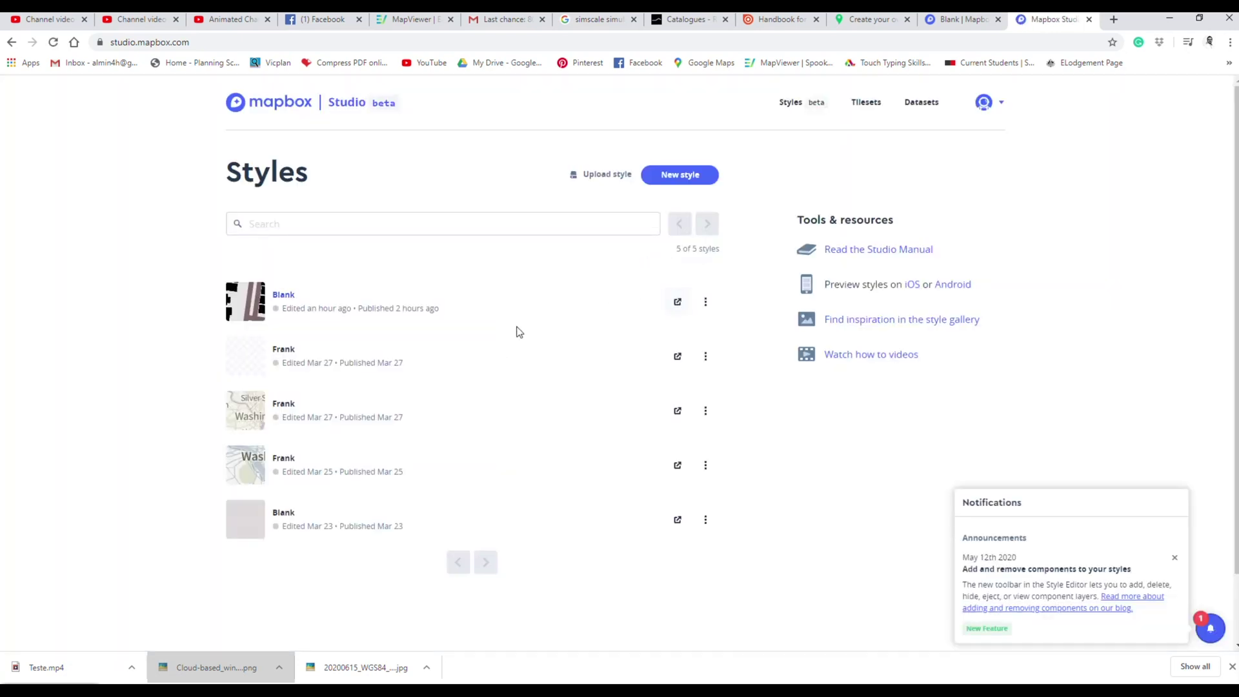
Create a new map style from the Blank template and open it for customizing
{"action": "left_click", "coordinate": [684, 185]}
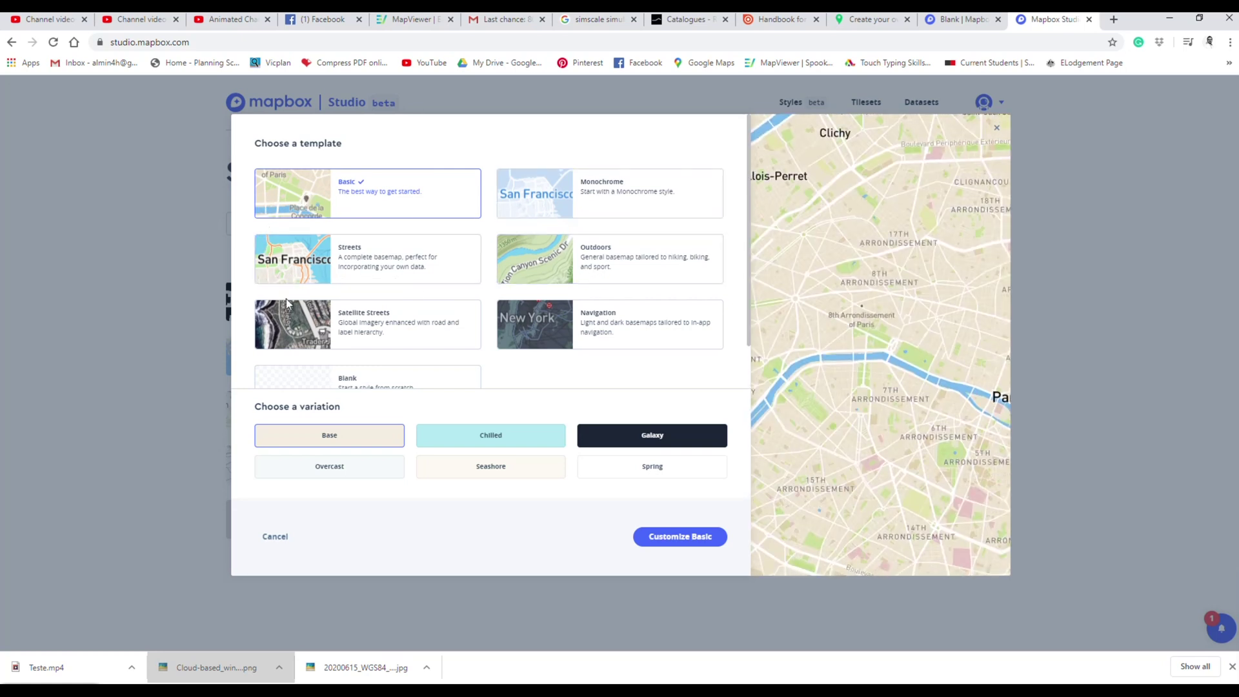
{"action": "scroll", "coordinate": [628, 274], "scroll_direction": "down", "scroll_amount": 2}
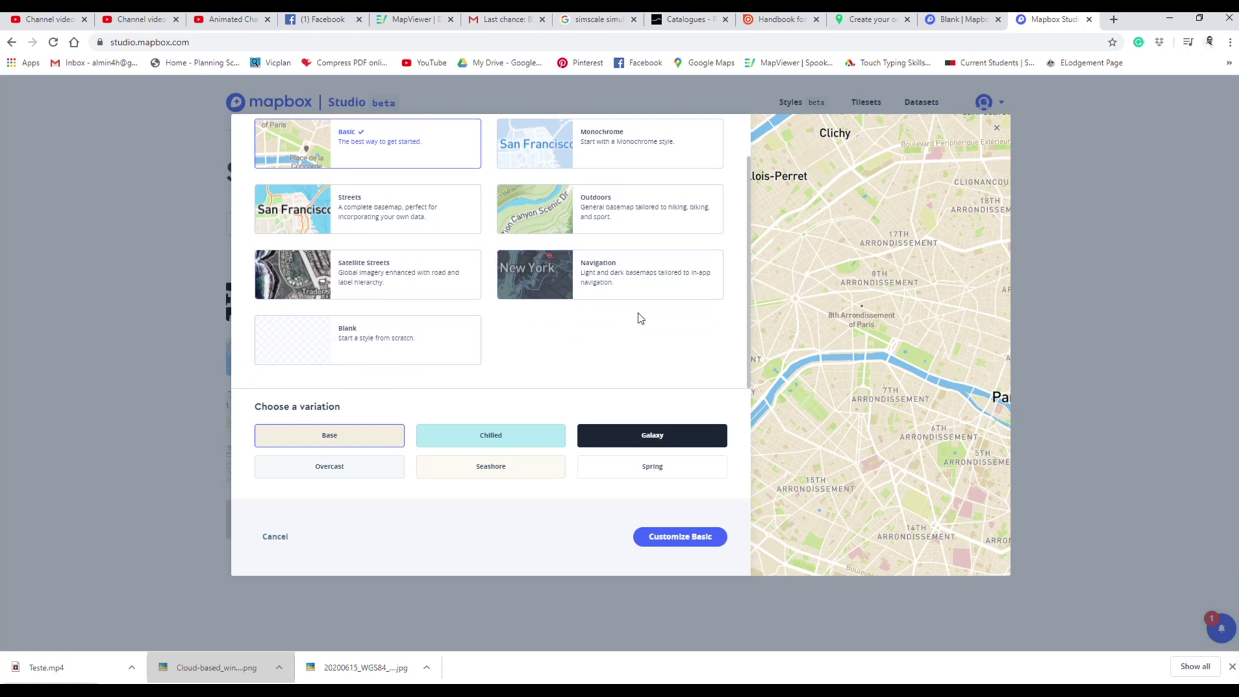
{"action": "left_click", "coordinate": [362, 341]}
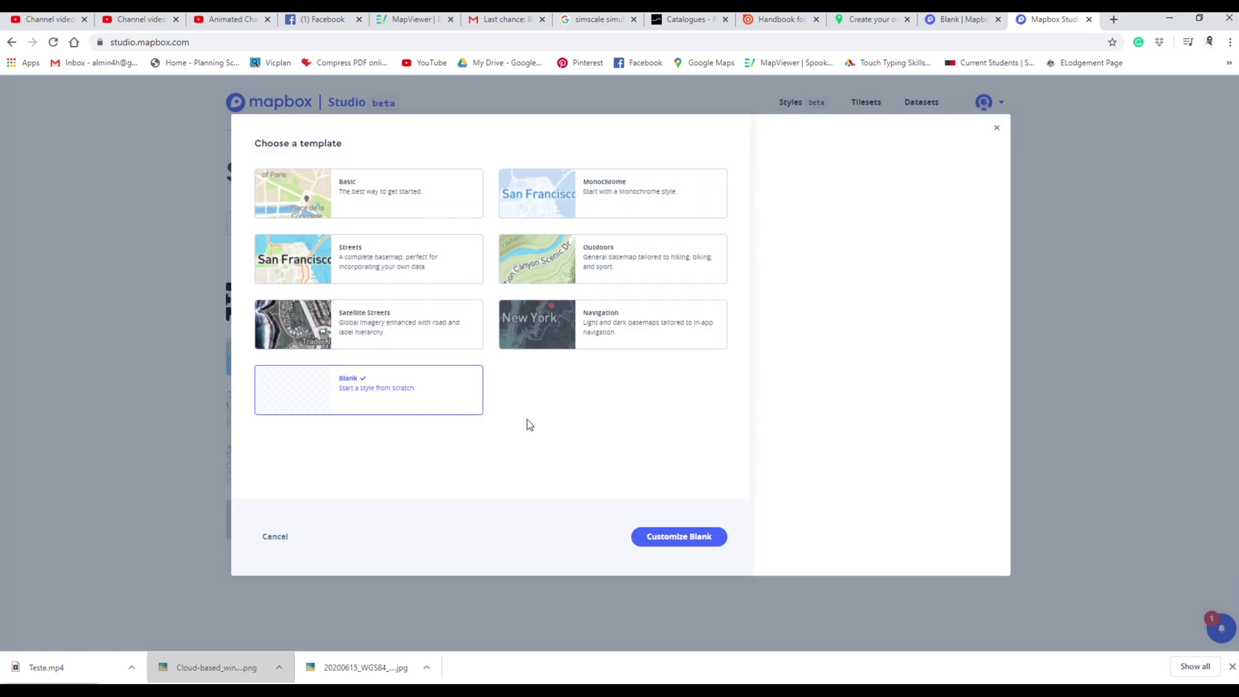
{"action": "left_click", "coordinate": [682, 538]}
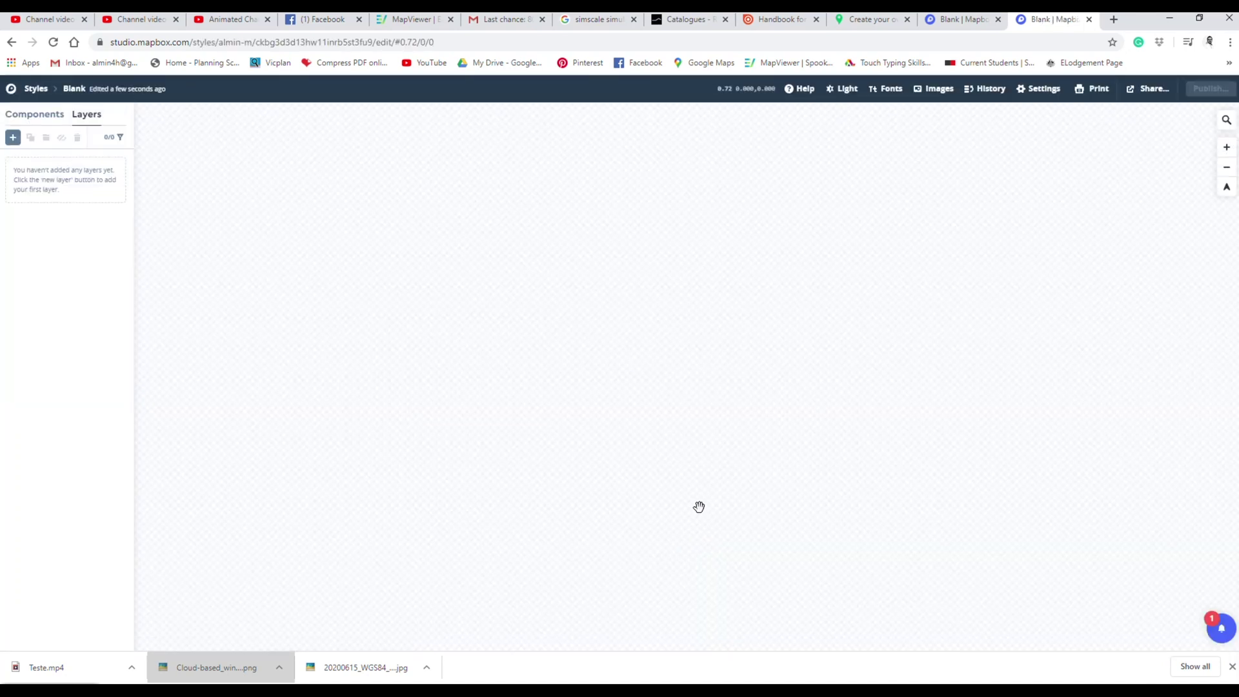
Add a background layer to the blank style and set its color to grey #a1a1a1
{"action": "left_click_drag", "start_coordinate": [766, 315], "coordinate": [675, 354]}
{"action": "left_click", "coordinate": [12, 138]}
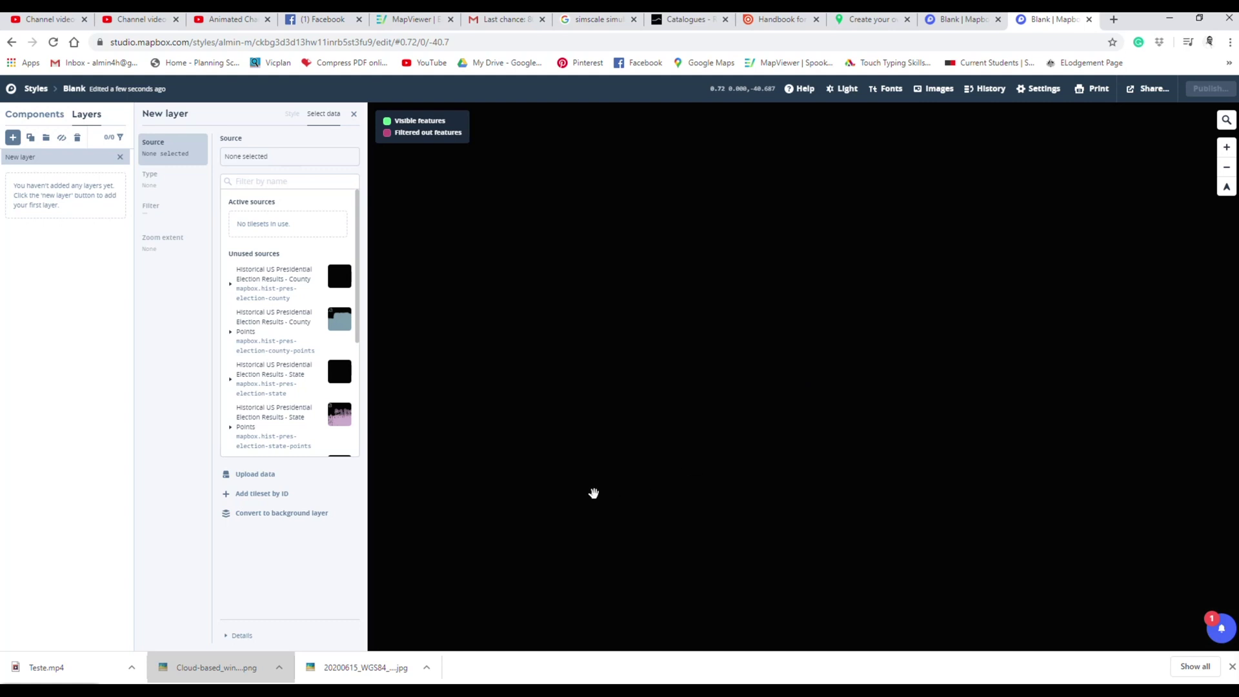
{"action": "left_click", "coordinate": [286, 515]}
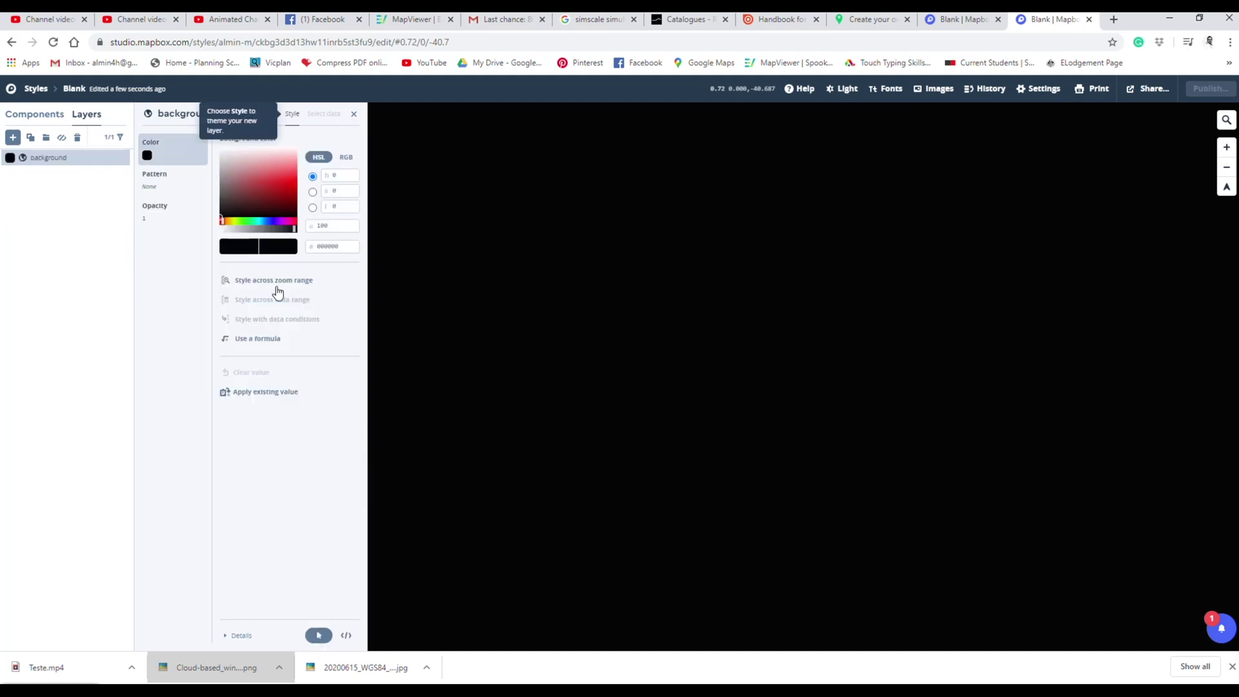
{"action": "left_click", "coordinate": [232, 163]}
{"action": "mouse_move", "coordinate": [231, 163]}
{"action": "left_mouse_down"}
{"action": "mouse_move", "coordinate": [217, 155]}
{"action": "mouse_move", "coordinate": [218, 170]}
{"action": "left_mouse_up"}
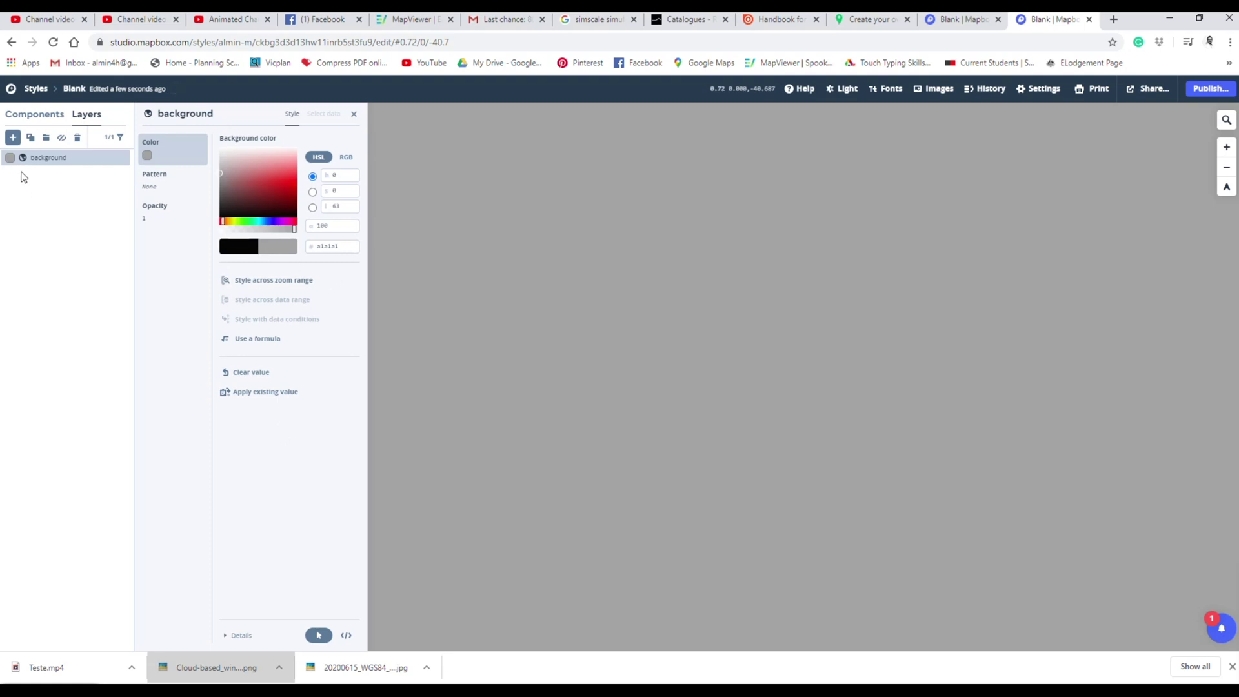
Add a new layer using the water data from the Mapbox Streets v8 source
{"action": "left_click", "coordinate": [13, 138]}
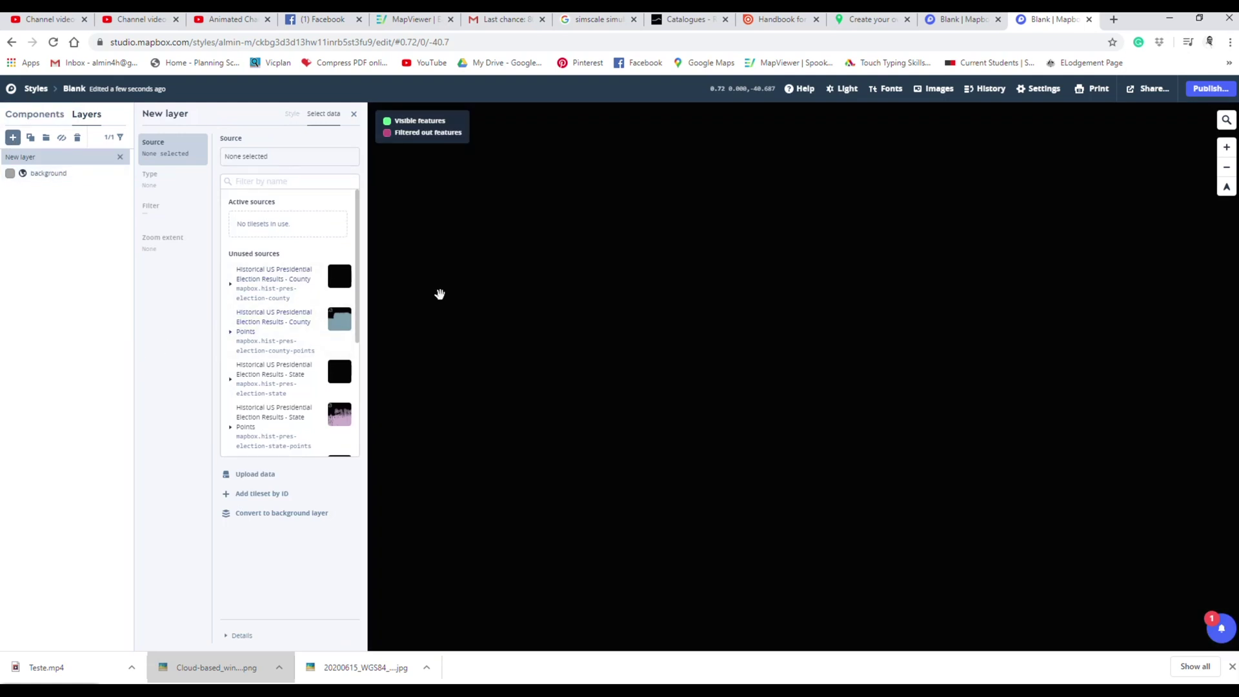
{"action": "left_click", "coordinate": [52, 174]}
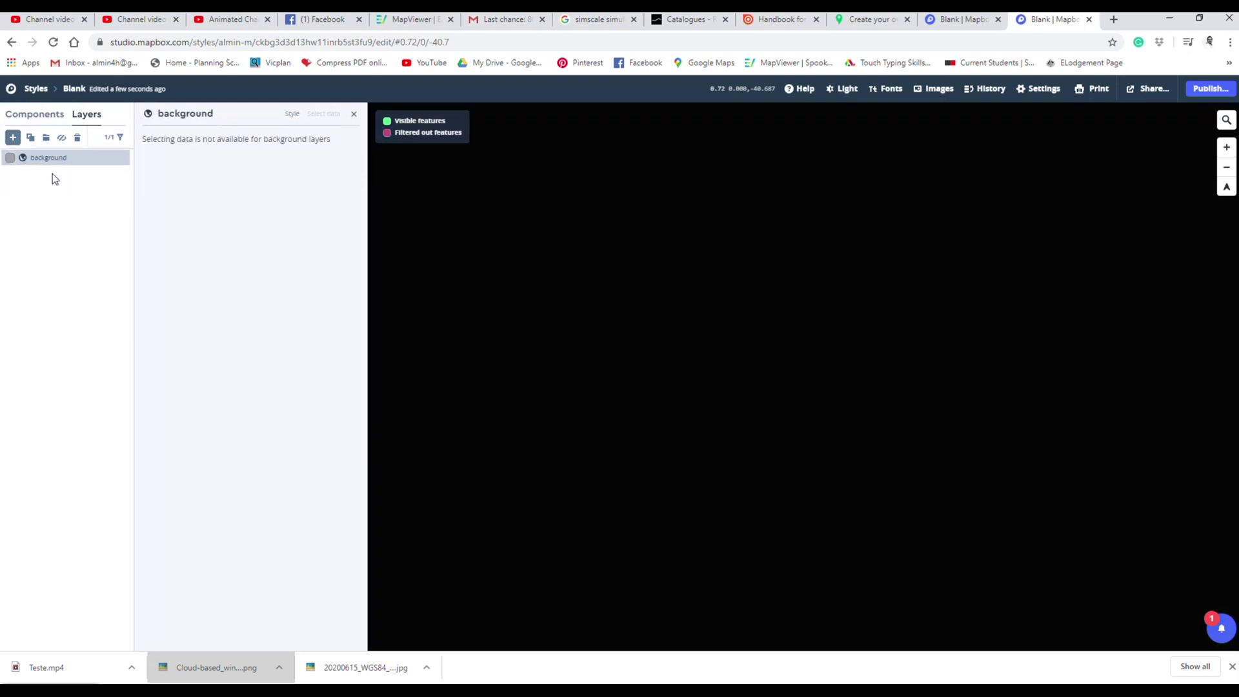
{"action": "left_click", "coordinate": [13, 138]}
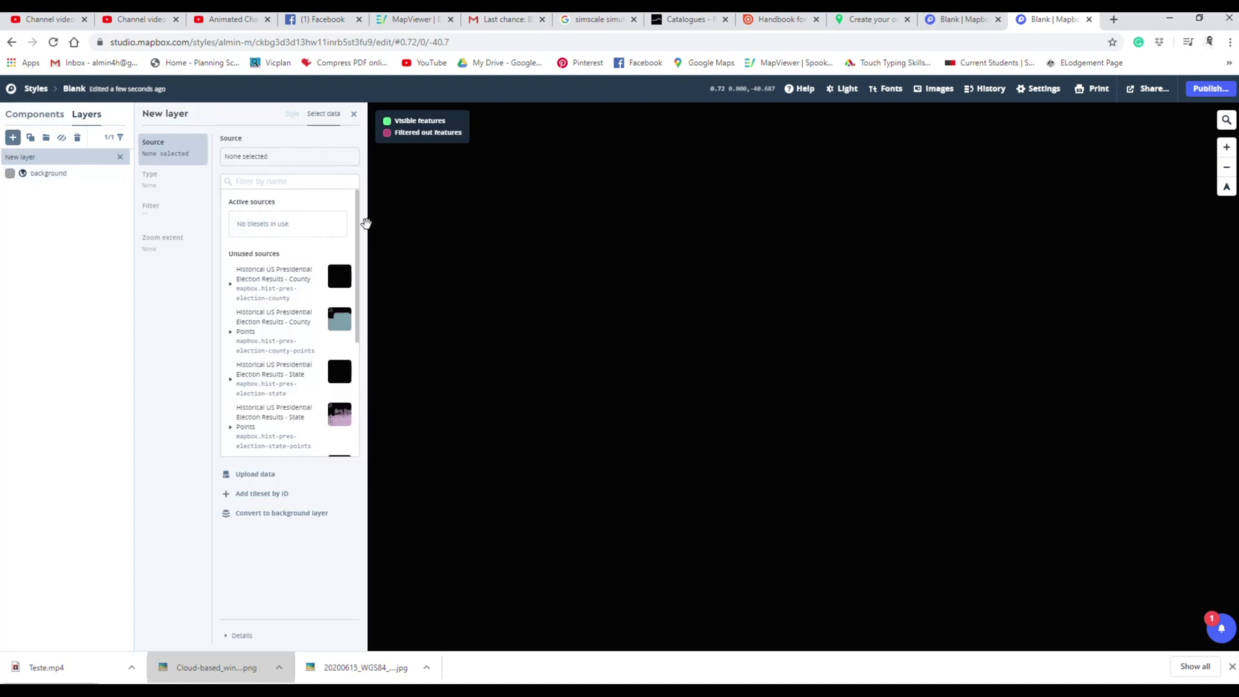
{"action": "left_click_drag", "start_coordinate": [359, 221], "coordinate": [365, 336]}
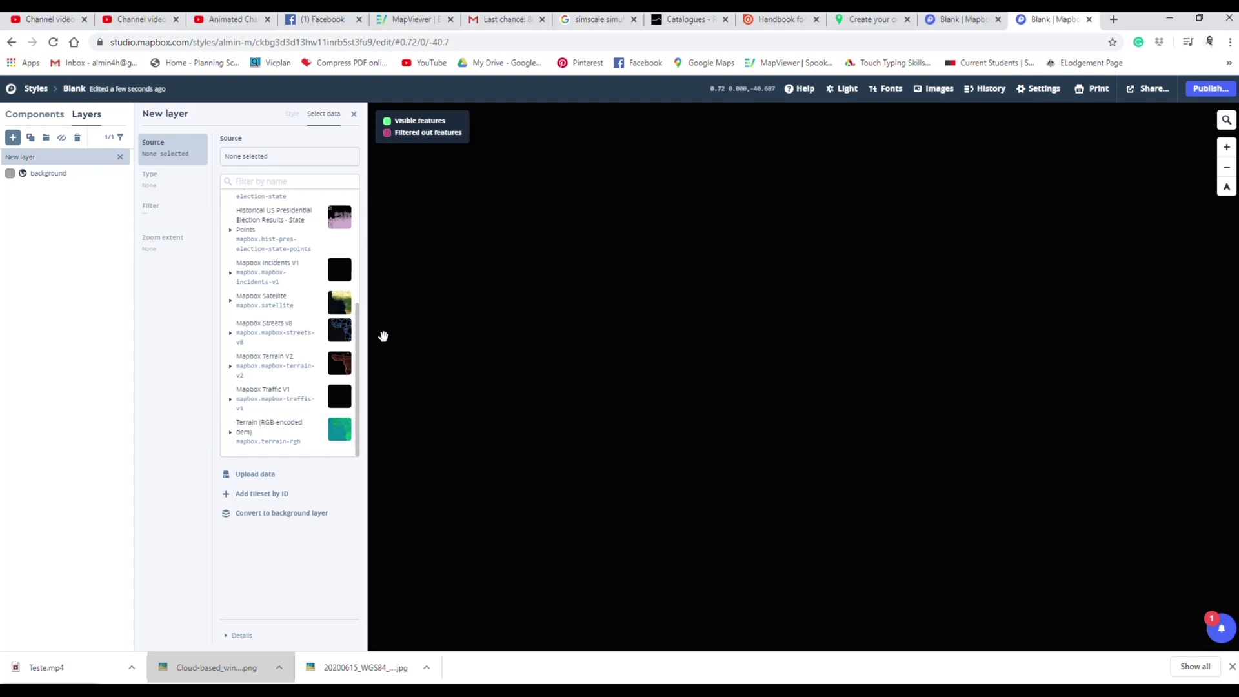
{"action": "left_click", "coordinate": [231, 335]}
{"action": "scroll", "coordinate": [245, 338], "scroll_direction": "down", "scroll_amount": 1}
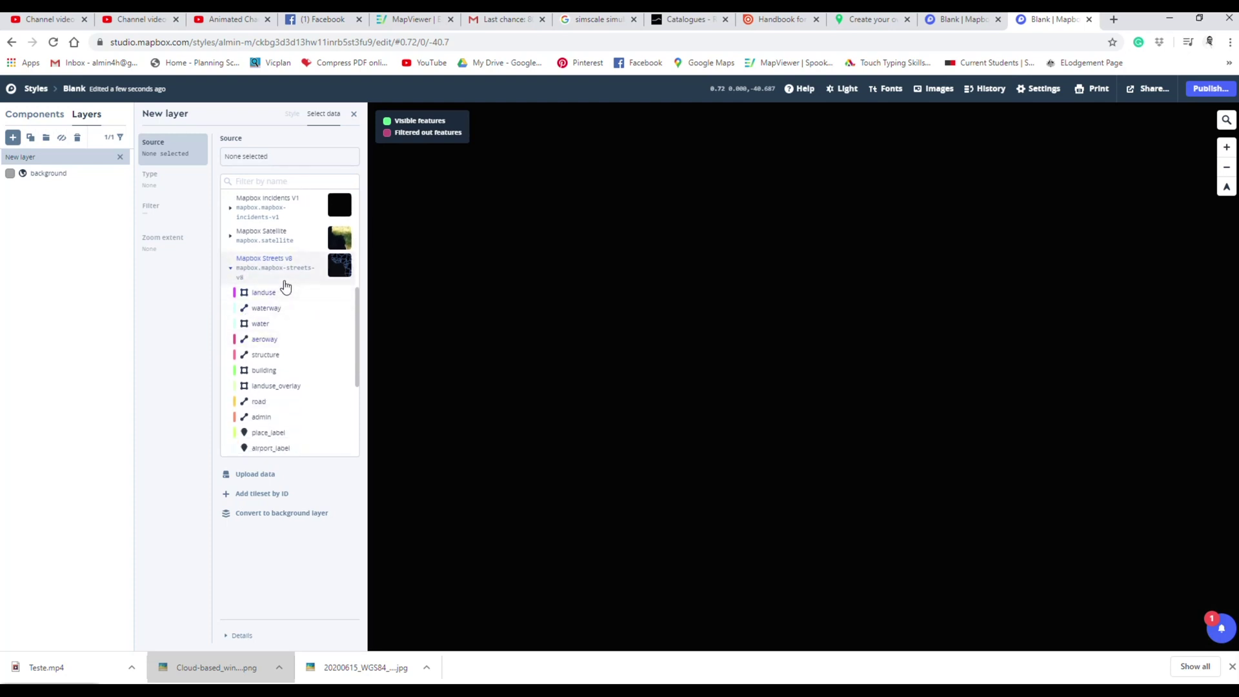
{"action": "scroll", "coordinate": [357, 323], "scroll_direction": "down", "scroll_amount": 1}
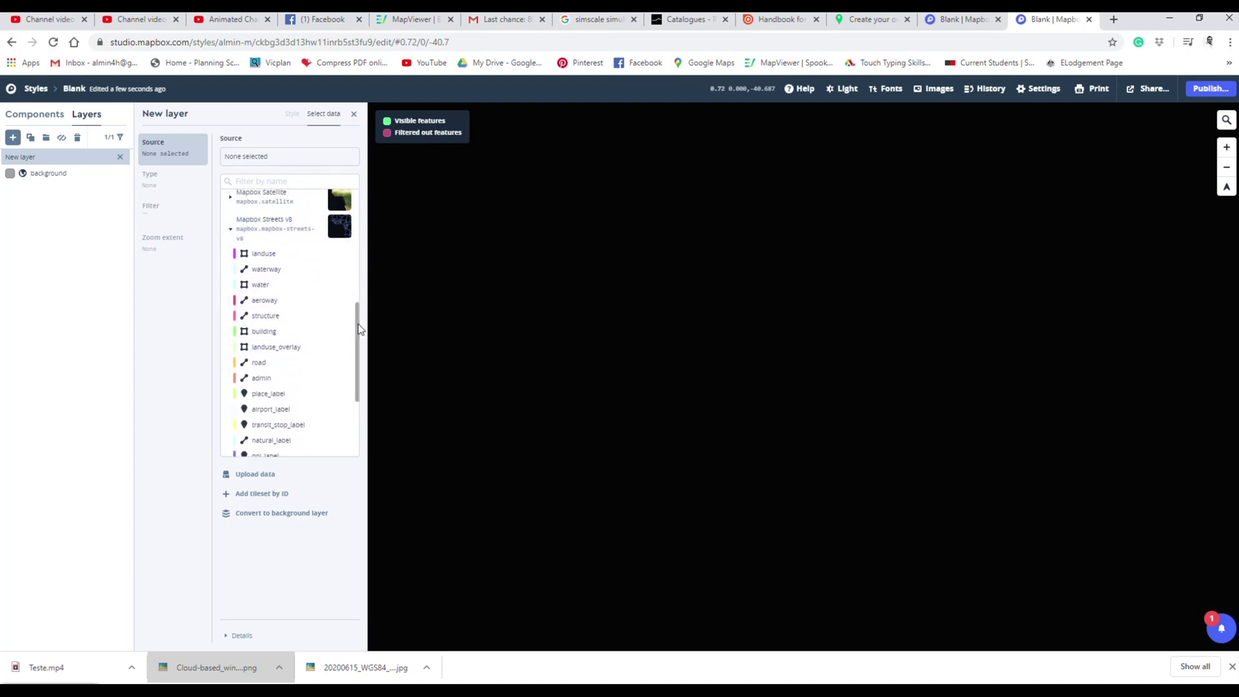
{"action": "mouse_move", "coordinate": [359, 329]}
{"action": "left_mouse_down"}
{"action": "mouse_move", "coordinate": [350, 360]}
{"action": "mouse_move", "coordinate": [354, 343]}
{"action": "left_mouse_up"}
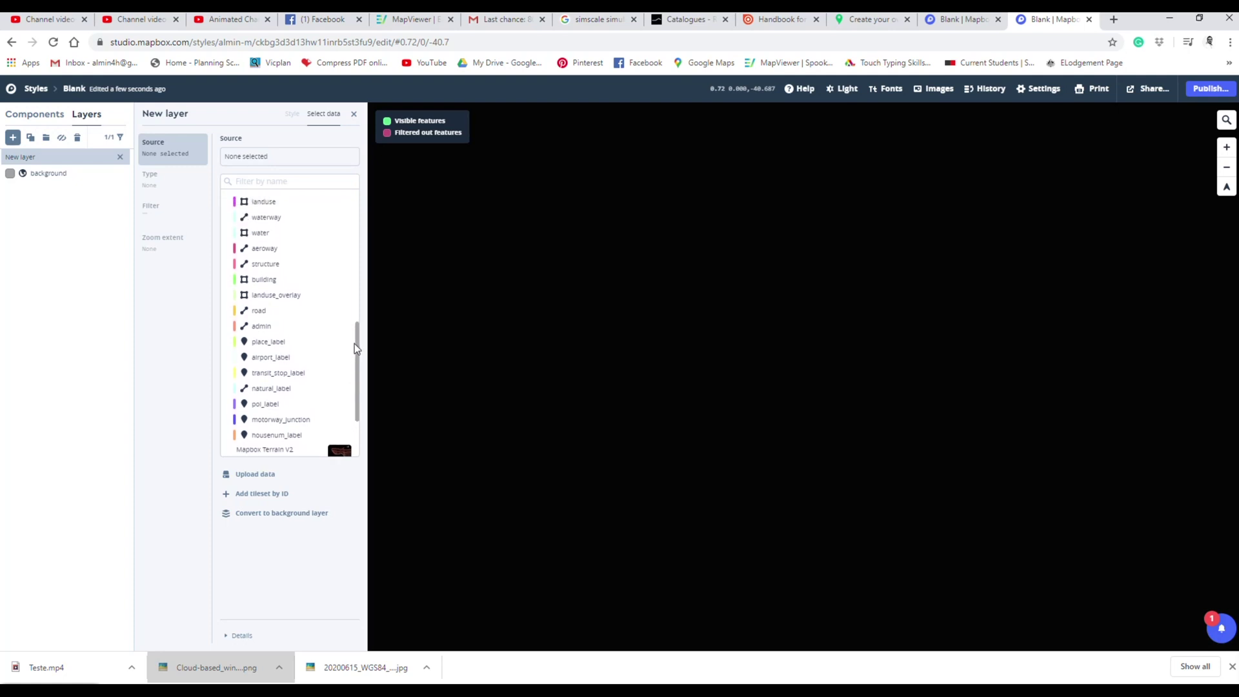
{"action": "left_click", "coordinate": [265, 249]}
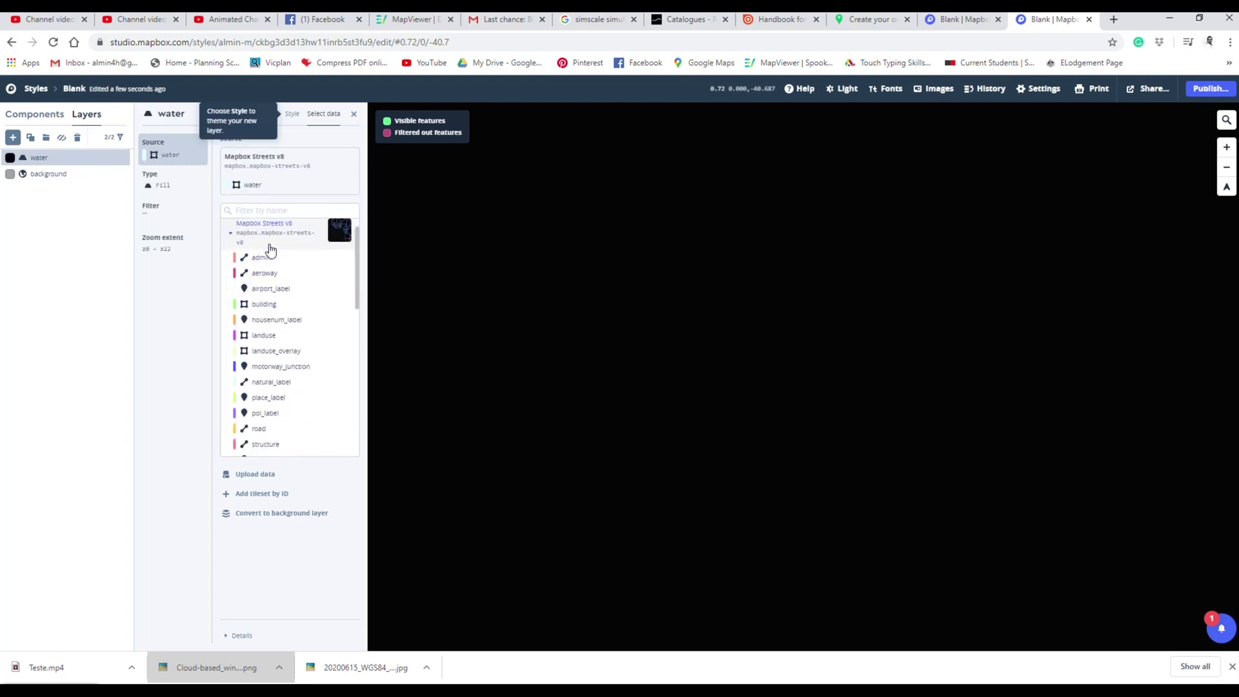
Set the water layer's fill color to a muted blue, #648ca0
{"action": "left_click_drag", "start_coordinate": [882, 387], "coordinate": [644, 420]}
{"action": "scroll", "coordinate": [948, 360], "scroll_direction": "up", "scroll_amount": 2}
{"action": "left_click_drag", "start_coordinate": [948, 356], "coordinate": [1165, 390]}
{"action": "left_click_drag", "start_coordinate": [635, 403], "coordinate": [858, 445]}
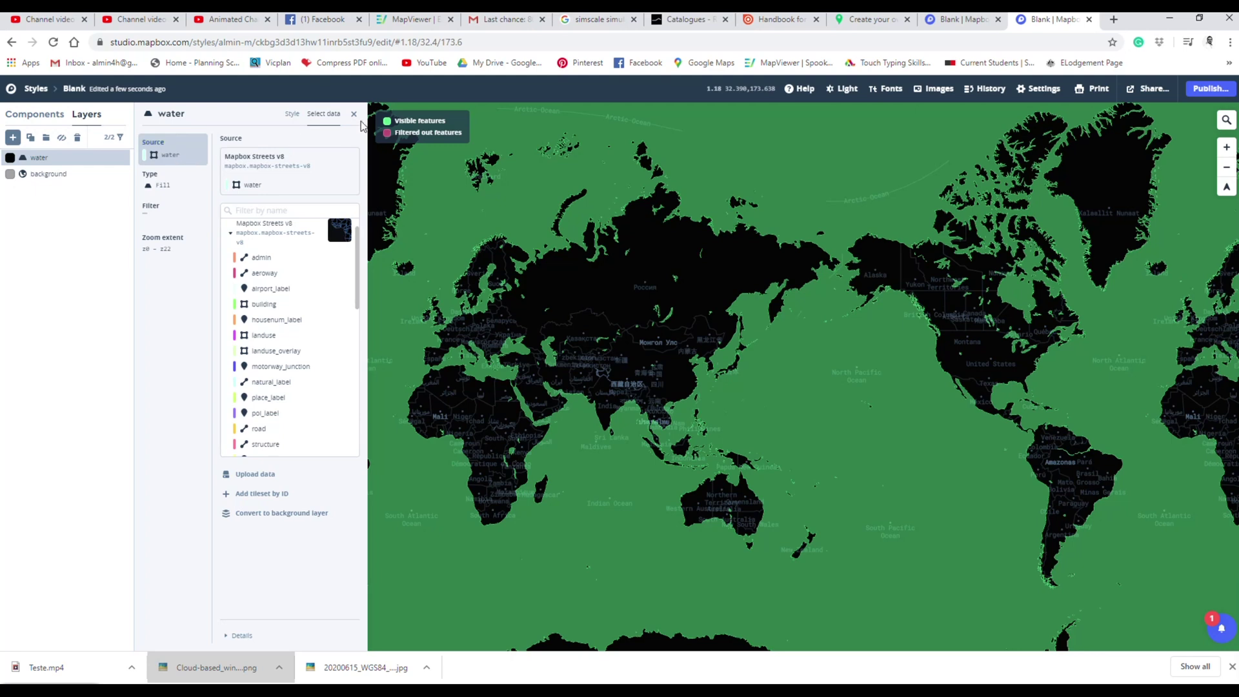
{"action": "left_click", "coordinate": [293, 114]}
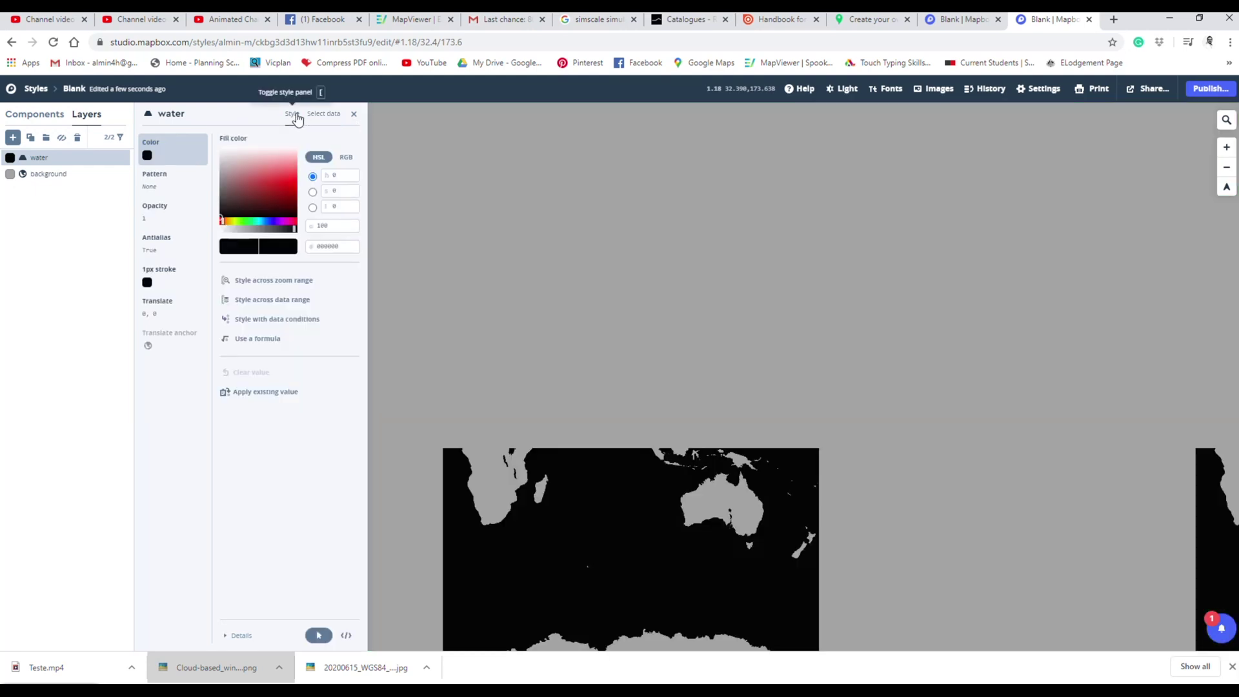
{"action": "left_click", "coordinate": [262, 220]}
{"action": "left_click_drag", "start_coordinate": [256, 197], "coordinate": [241, 174]}
{"action": "left_click_drag", "start_coordinate": [240, 179], "coordinate": [242, 164]}
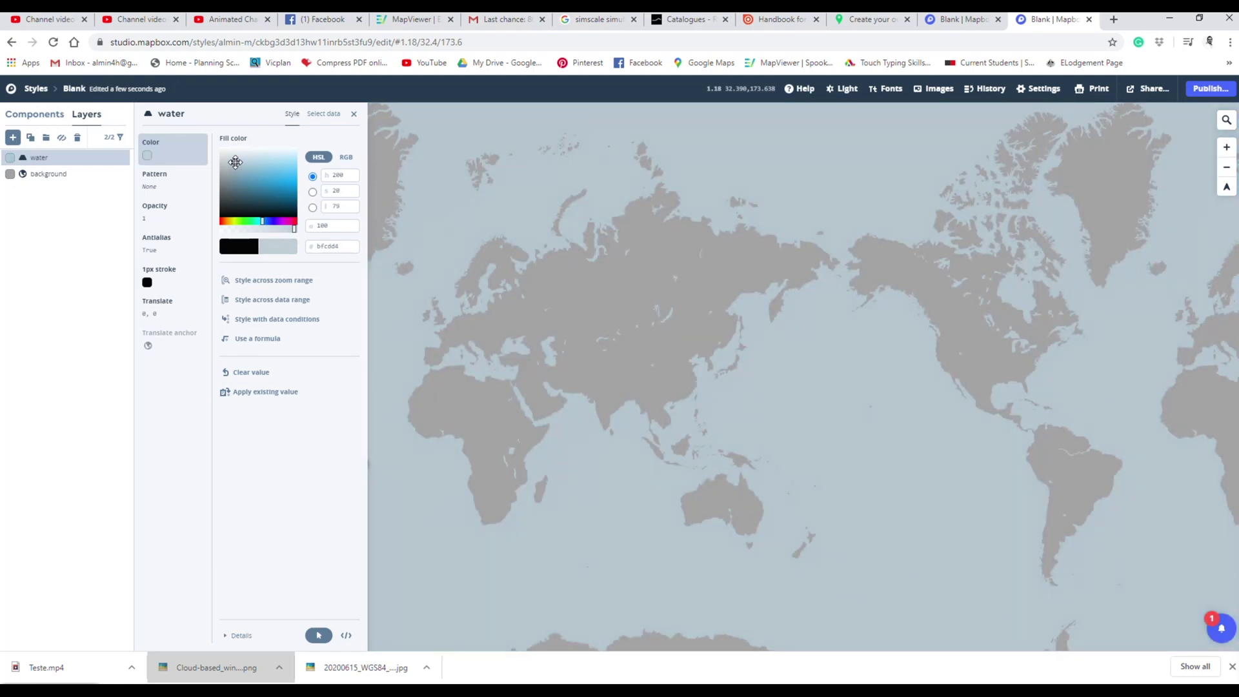
{"action": "left_click_drag", "start_coordinate": [235, 165], "coordinate": [238, 181]}
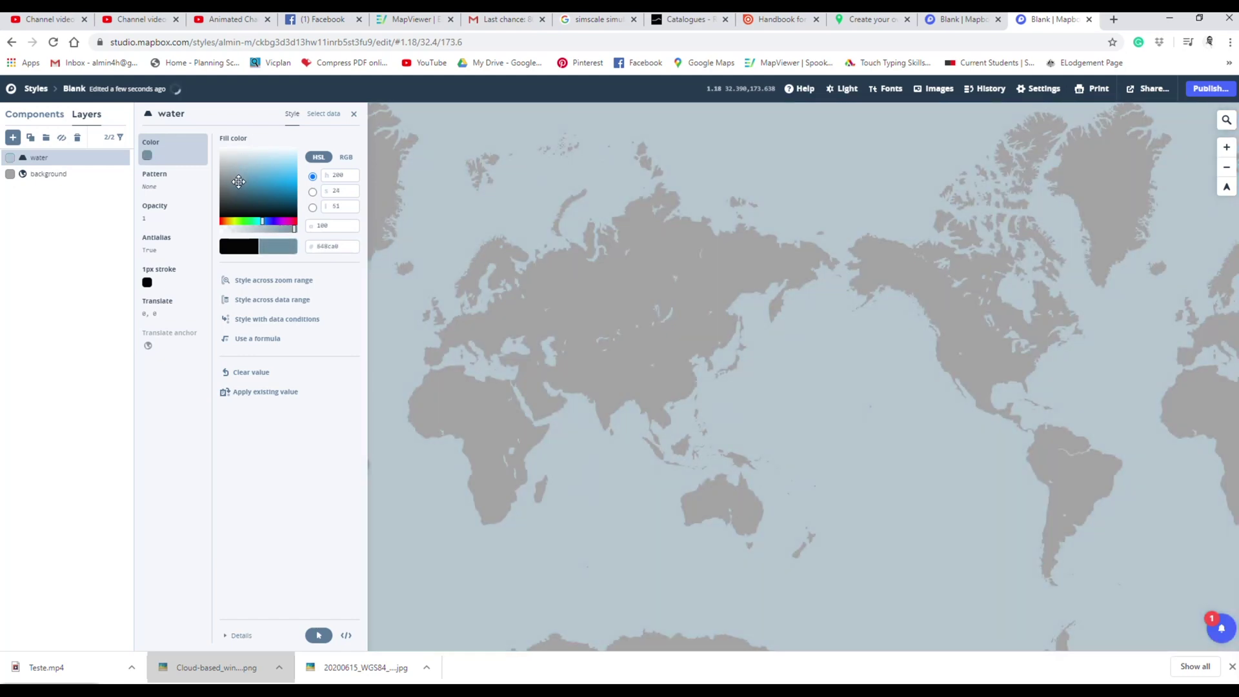
Examine the recolored water across the world map and review the layer's fill pattern and opacity settings
{"action": "left_click_drag", "start_coordinate": [841, 374], "coordinate": [741, 365]}
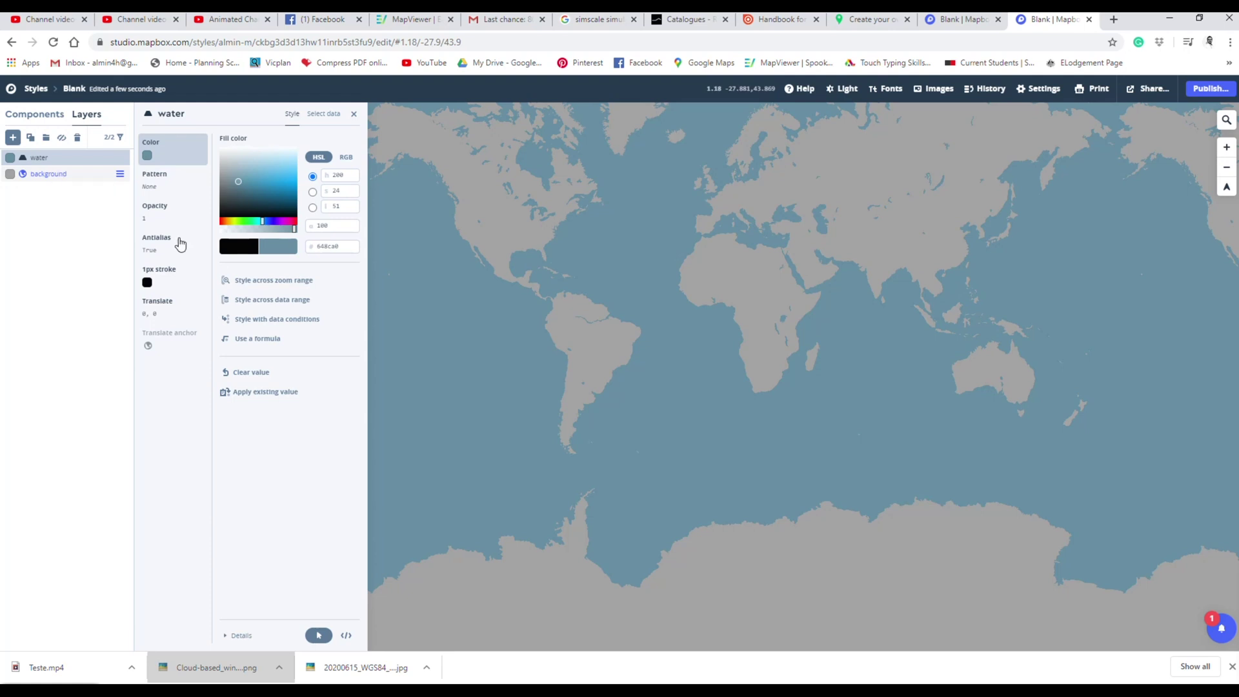
{"action": "scroll", "coordinate": [863, 230], "scroll_direction": "up", "scroll_amount": 5}
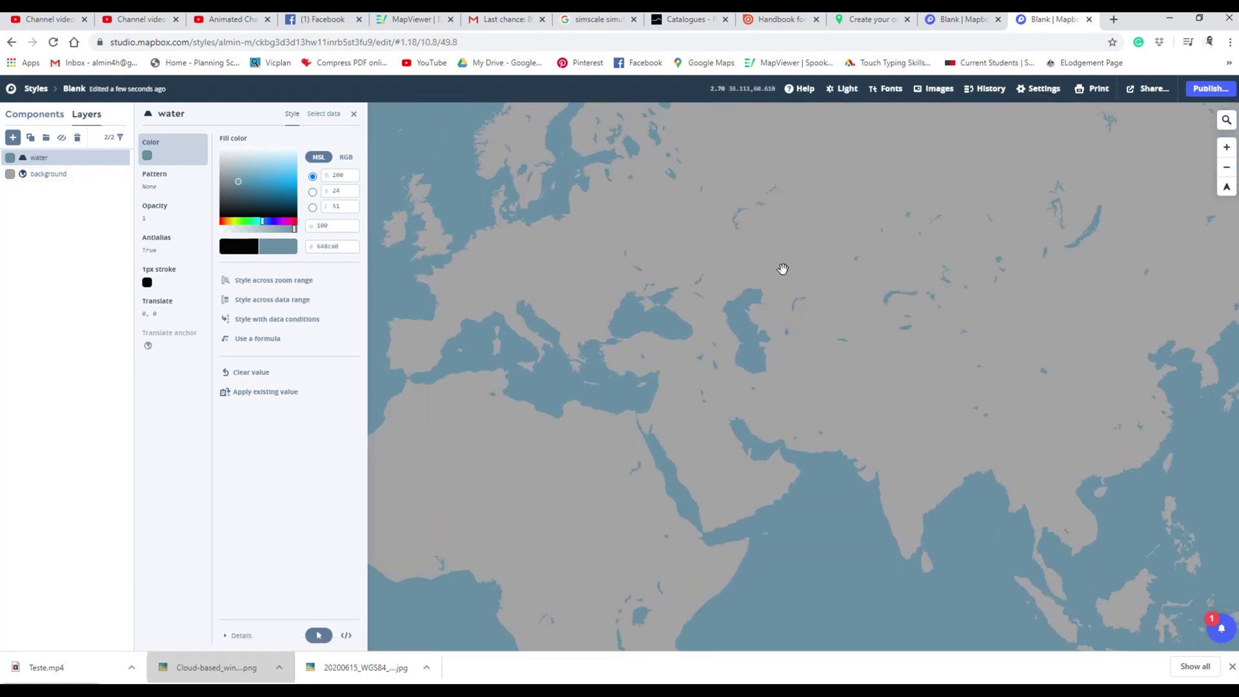
{"action": "left_click_drag", "start_coordinate": [672, 271], "coordinate": [819, 161]}
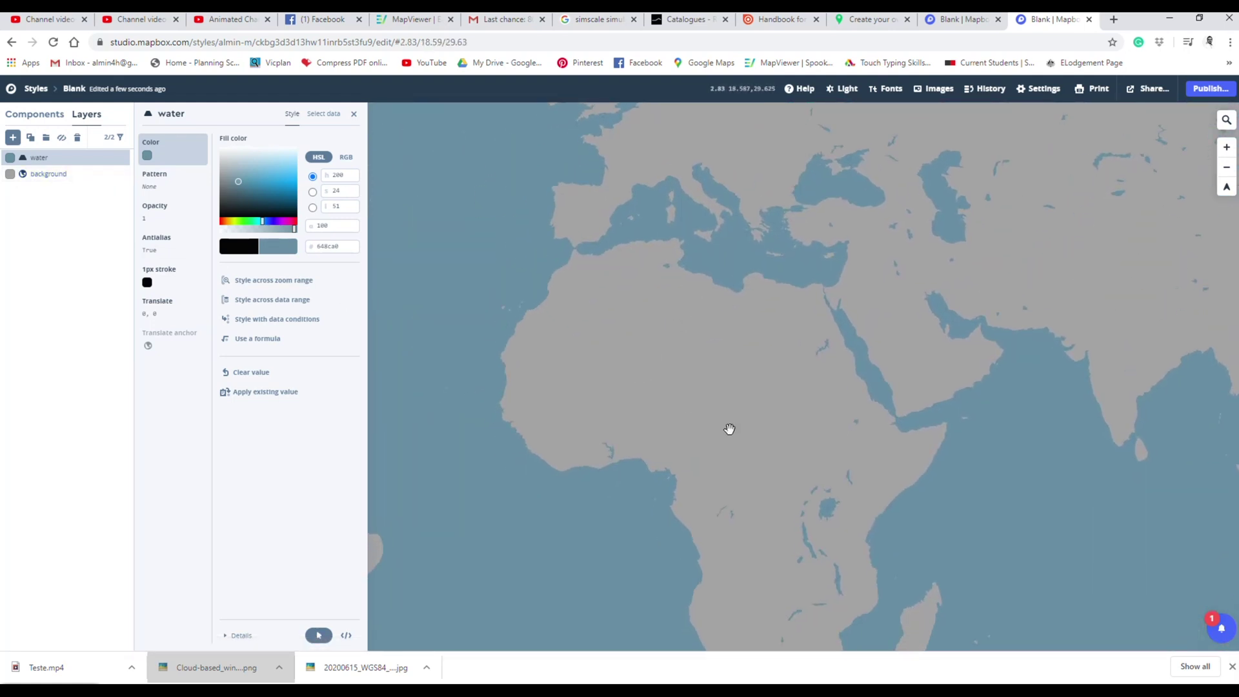
{"action": "left_click_drag", "start_coordinate": [727, 429], "coordinate": [677, 302]}
{"action": "scroll", "coordinate": [700, 318], "scroll_direction": "down", "scroll_amount": 3}
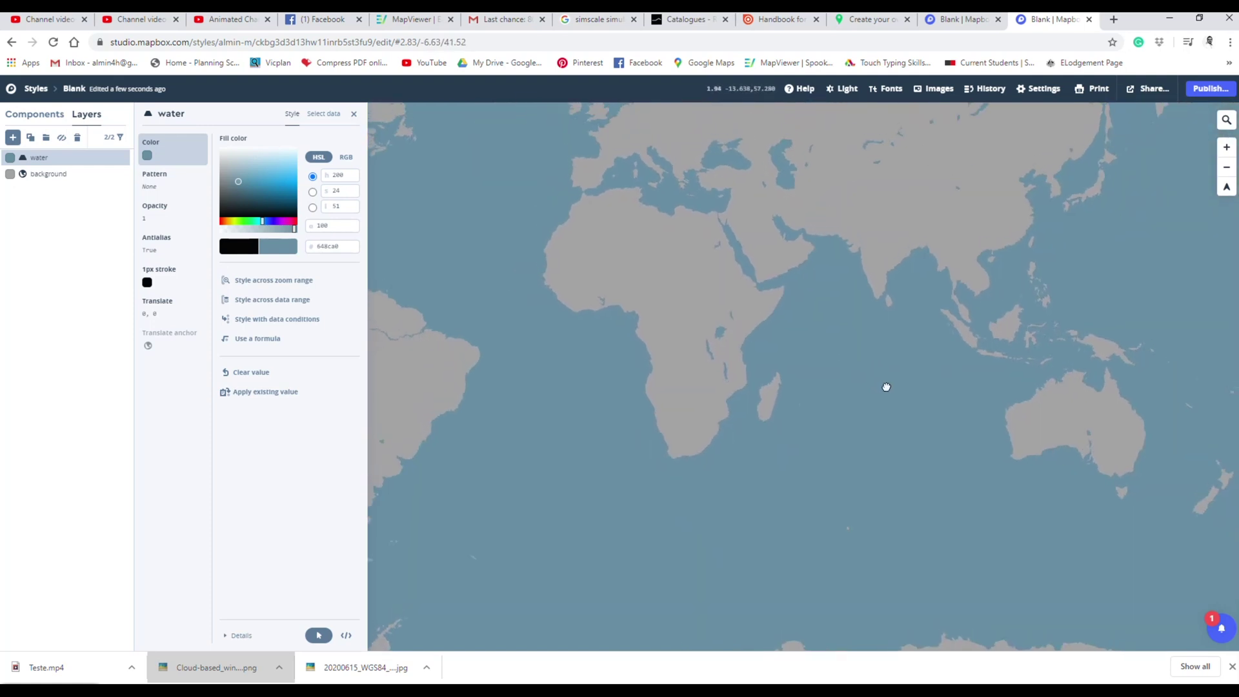
{"action": "left_click_drag", "start_coordinate": [885, 387], "coordinate": [965, 417]}
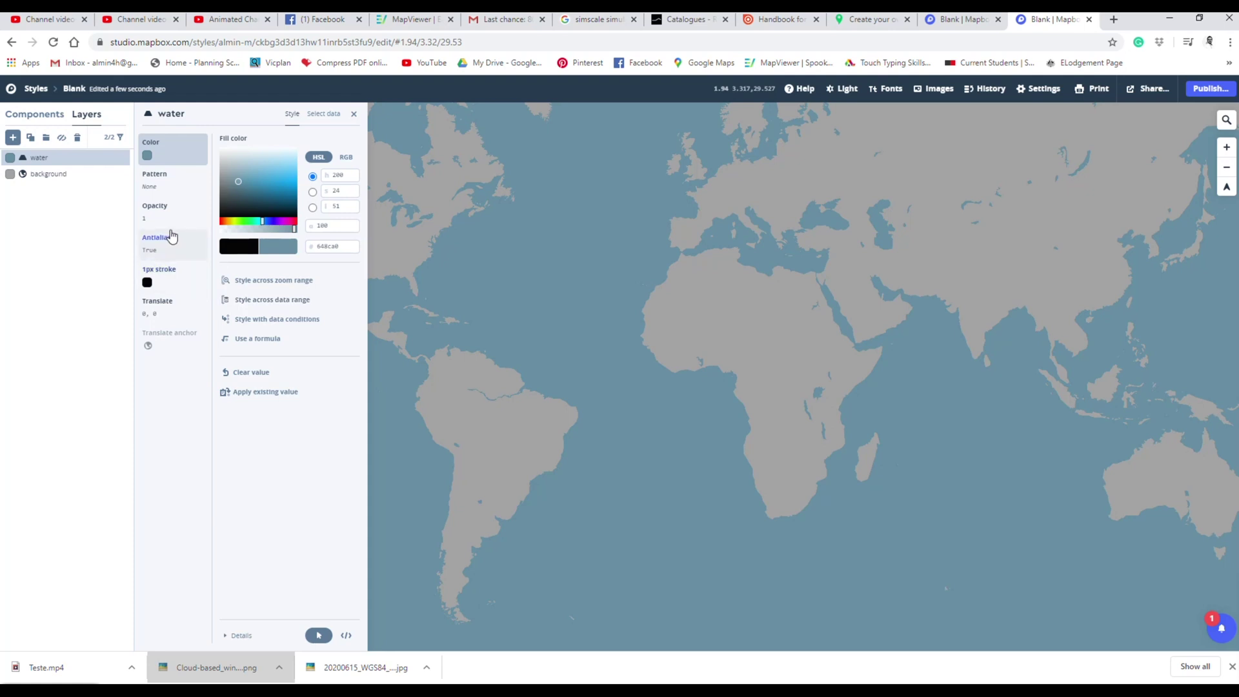
{"action": "left_click", "coordinate": [166, 191]}
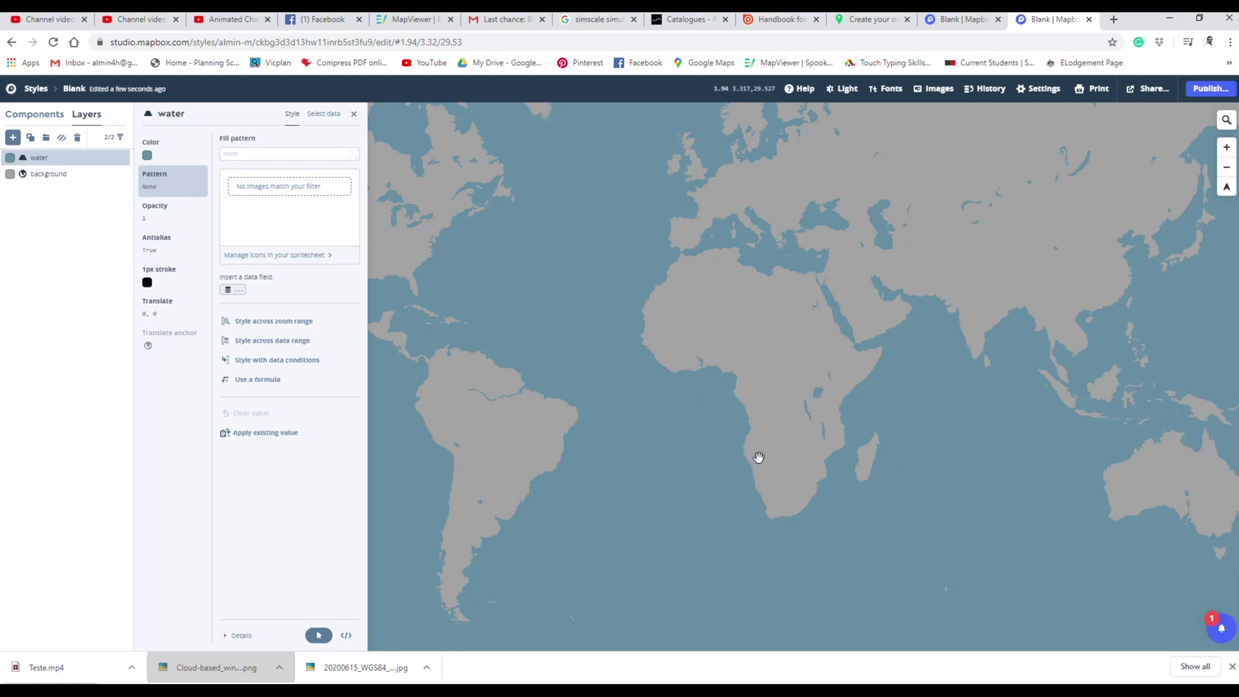
{"action": "left_click", "coordinate": [167, 219]}
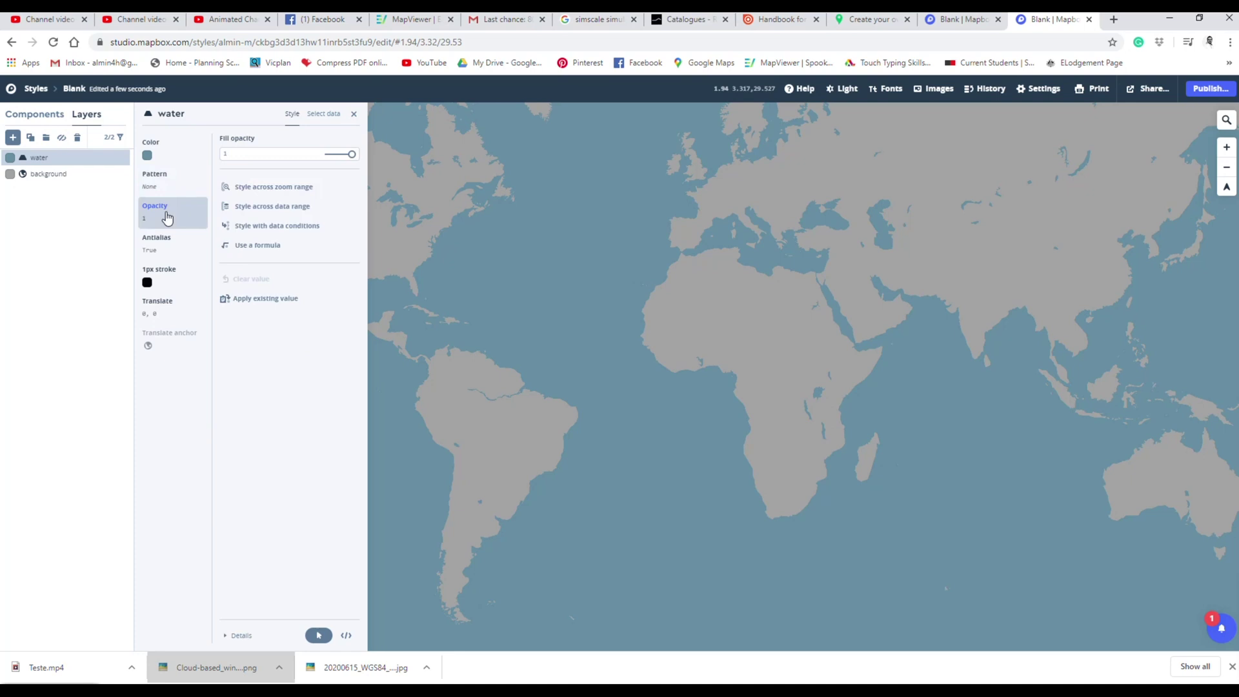
{"action": "left_click", "coordinate": [157, 193]}
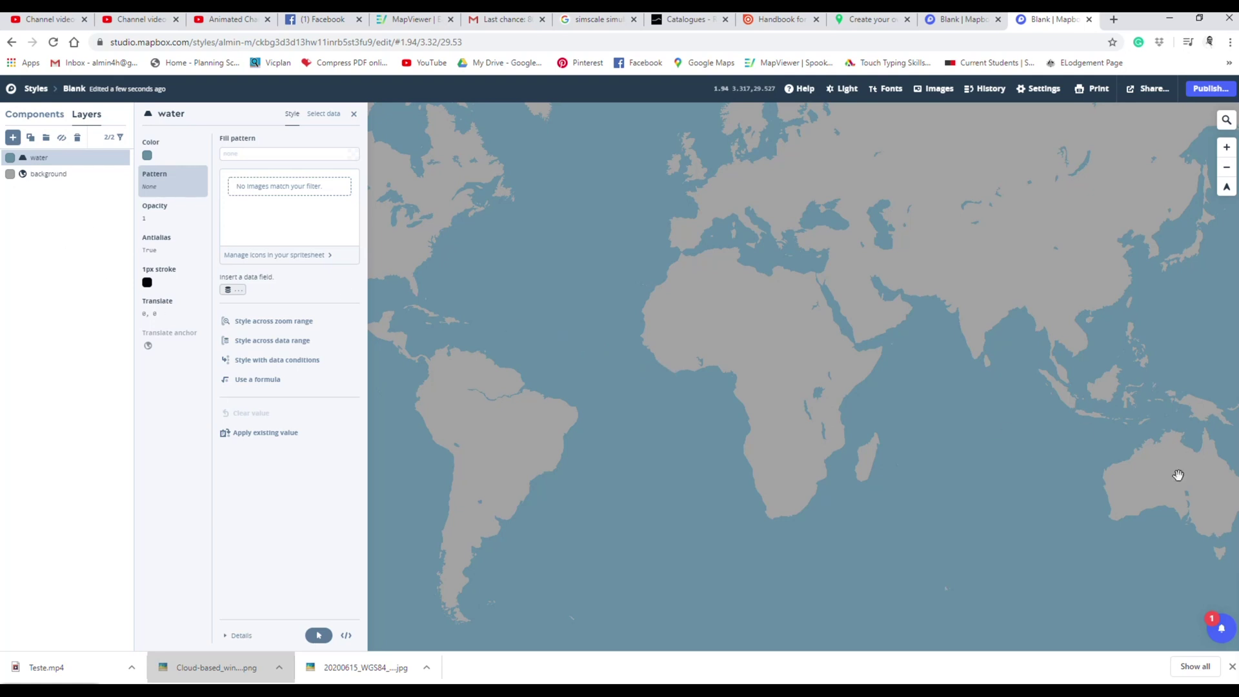
{"action": "scroll", "coordinate": [1004, 360], "scroll_direction": "up", "scroll_amount": 3}
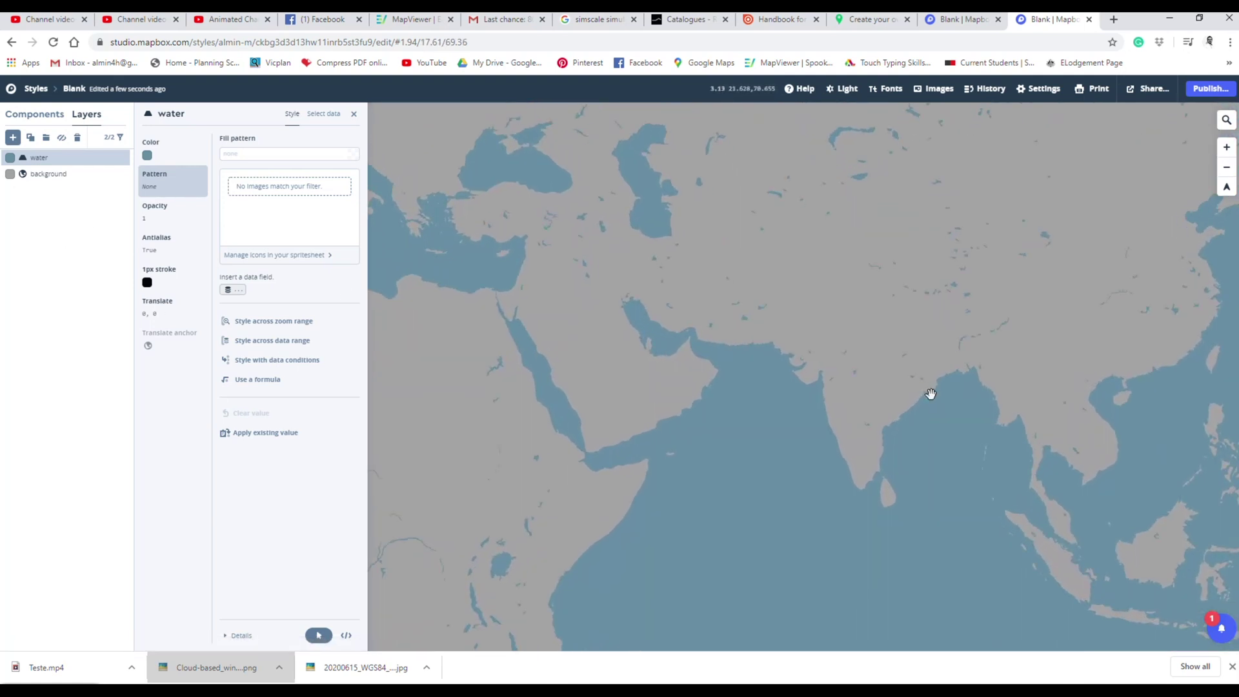
Add a new layer using the road data from the Mapbox Streets v8 source and display its style settings
{"action": "left_click_drag", "start_coordinate": [930, 394], "coordinate": [855, 347]}
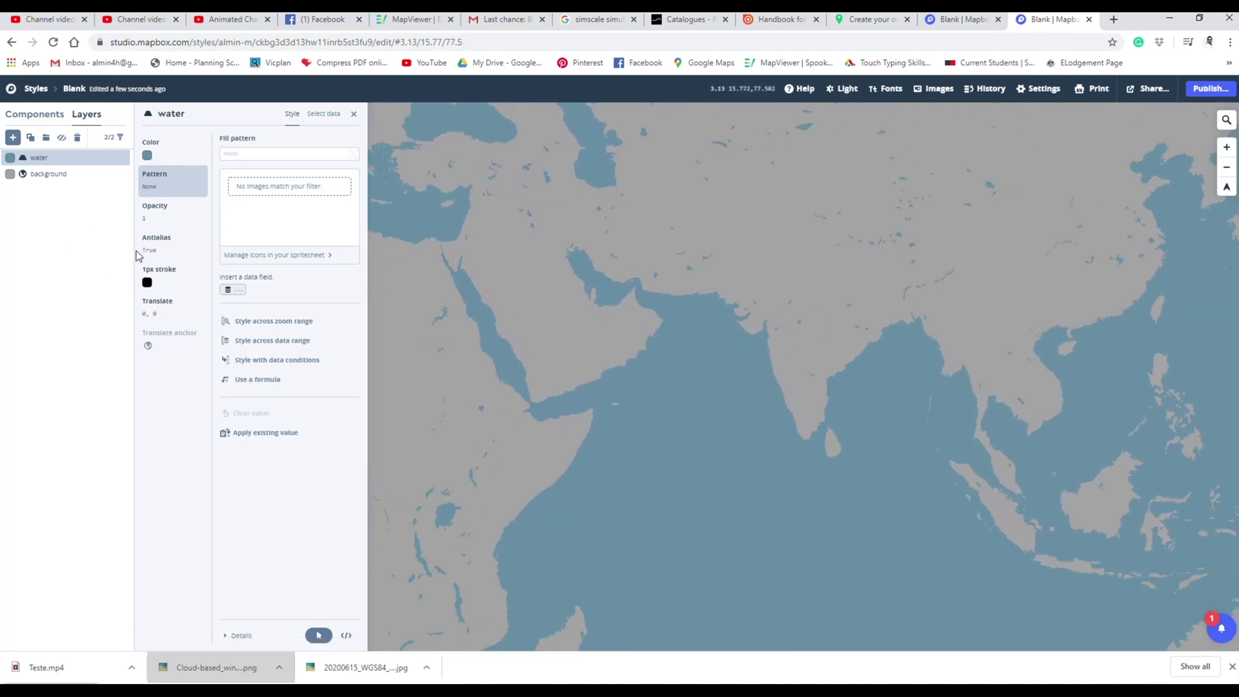
{"action": "left_click", "coordinate": [13, 137]}
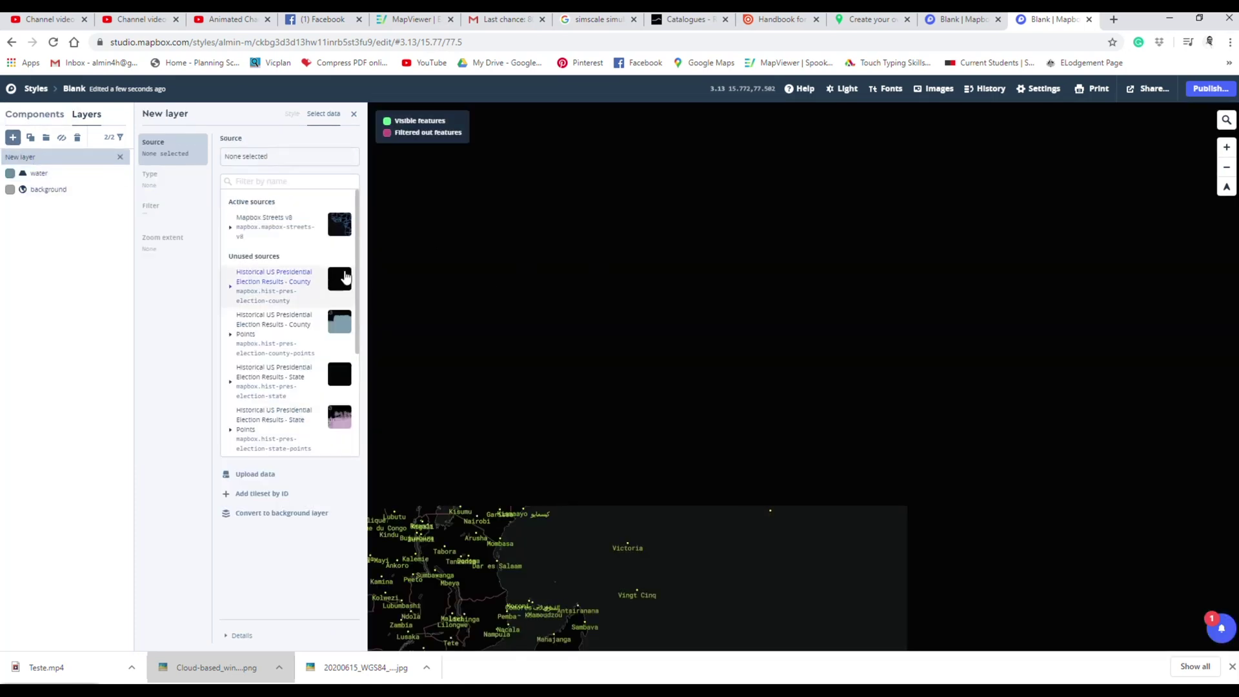
{"action": "left_click", "coordinate": [230, 234]}
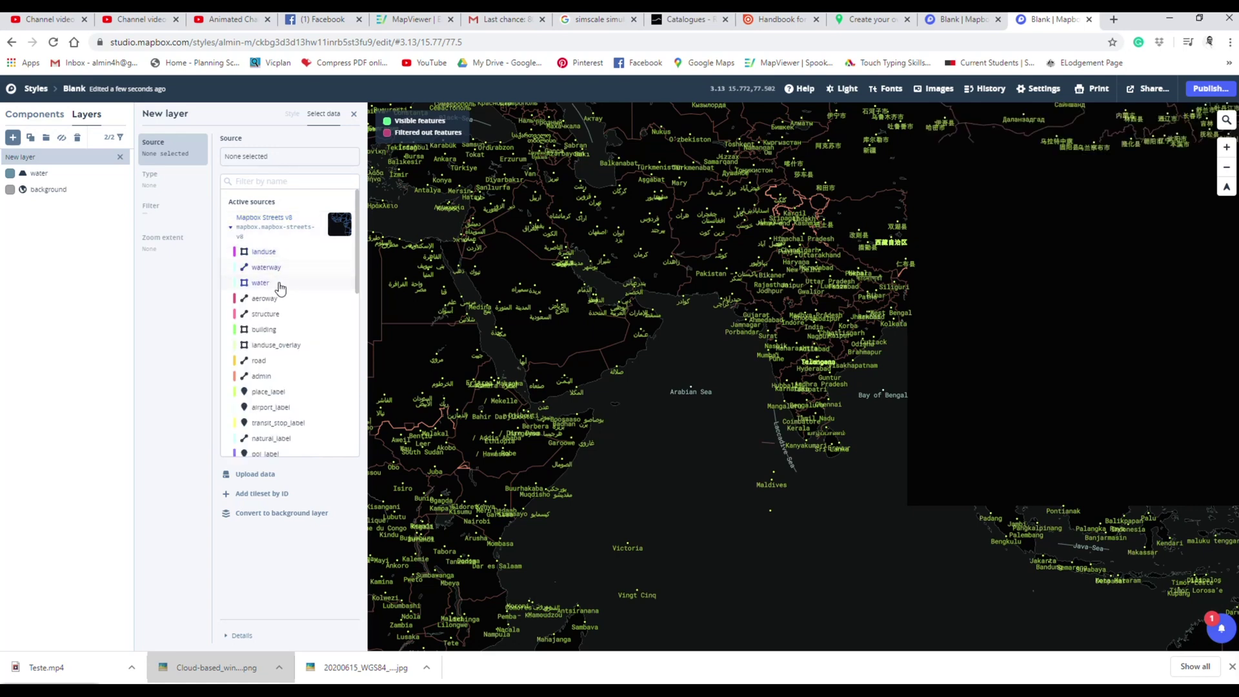
{"action": "scroll", "coordinate": [279, 312], "scroll_direction": "down", "scroll_amount": 2}
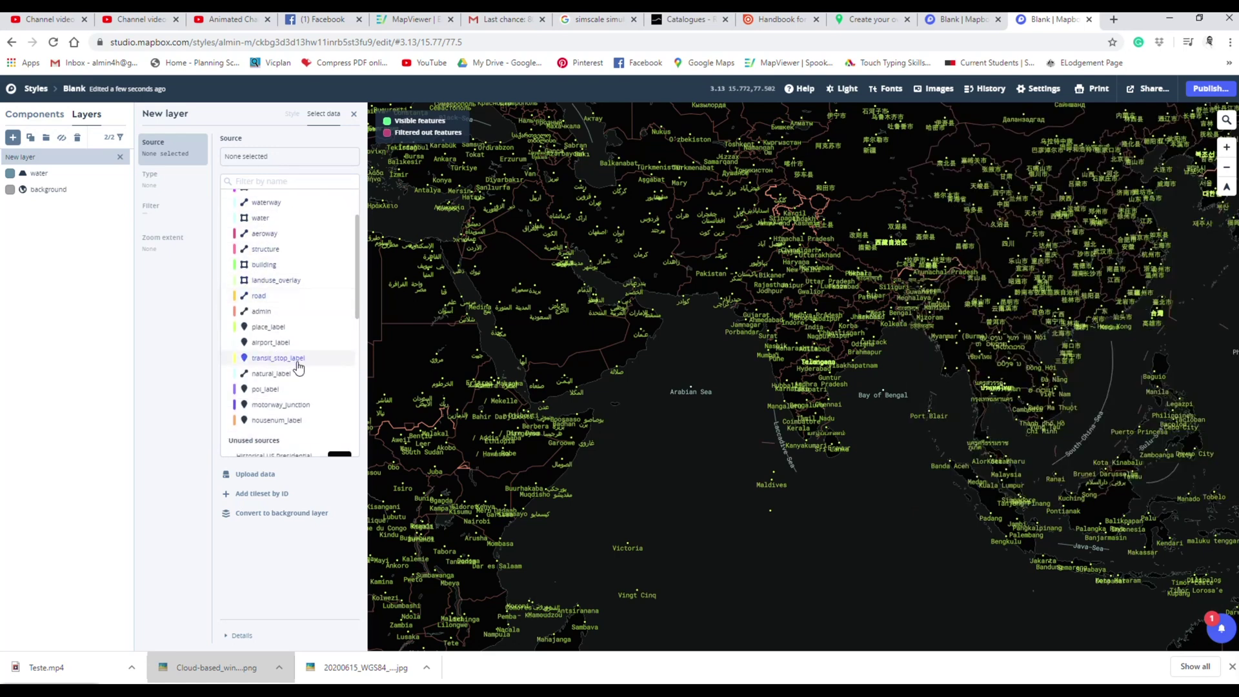
{"action": "scroll", "coordinate": [312, 330], "scroll_direction": "up", "scroll_amount": 2}
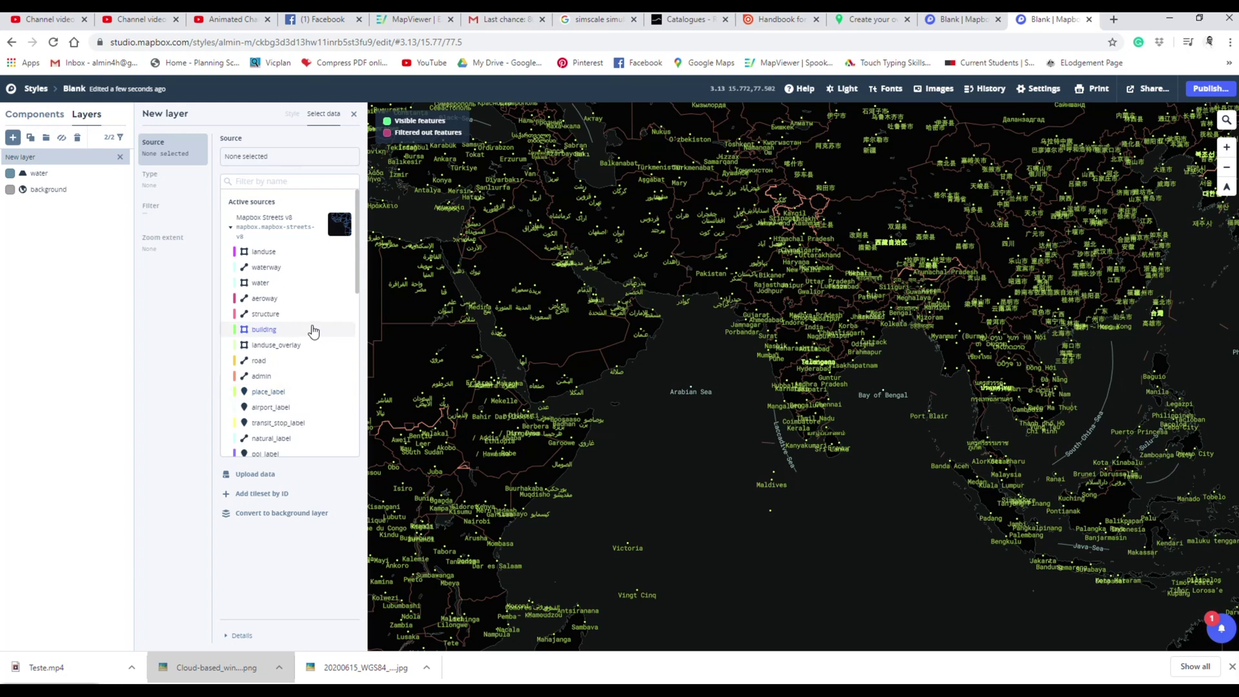
{"action": "scroll", "coordinate": [313, 330], "scroll_direction": "down", "scroll_amount": 2}
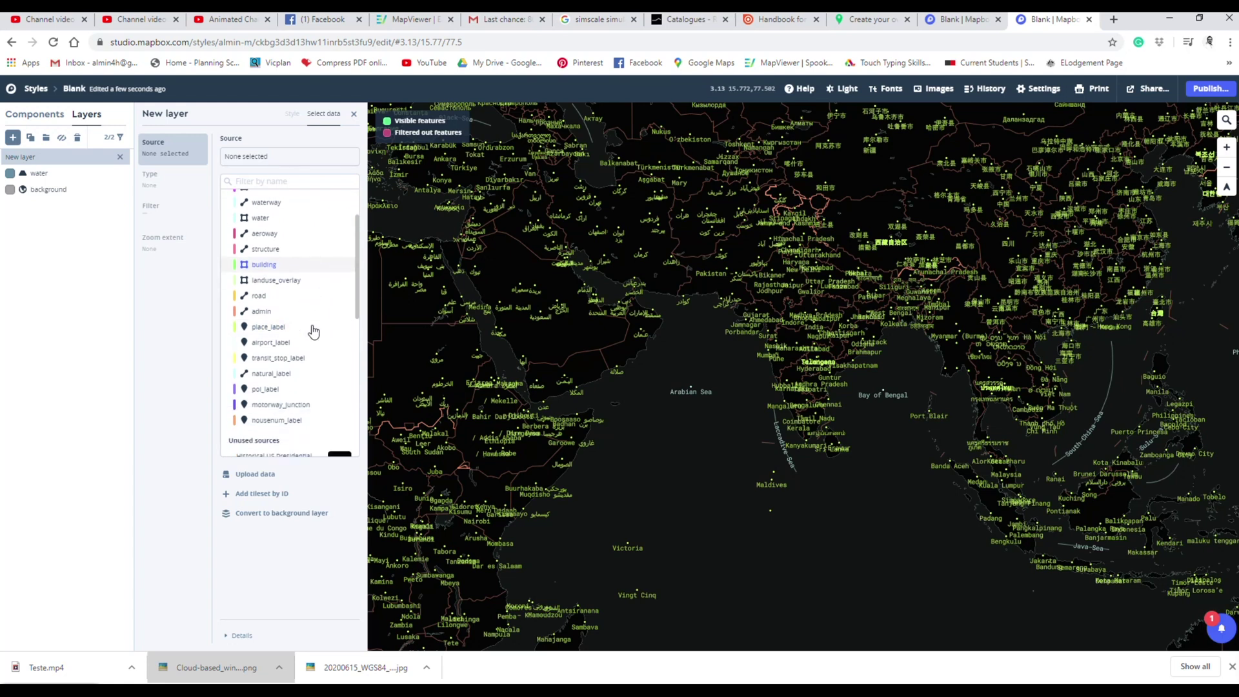
{"action": "left_click", "coordinate": [296, 298]}
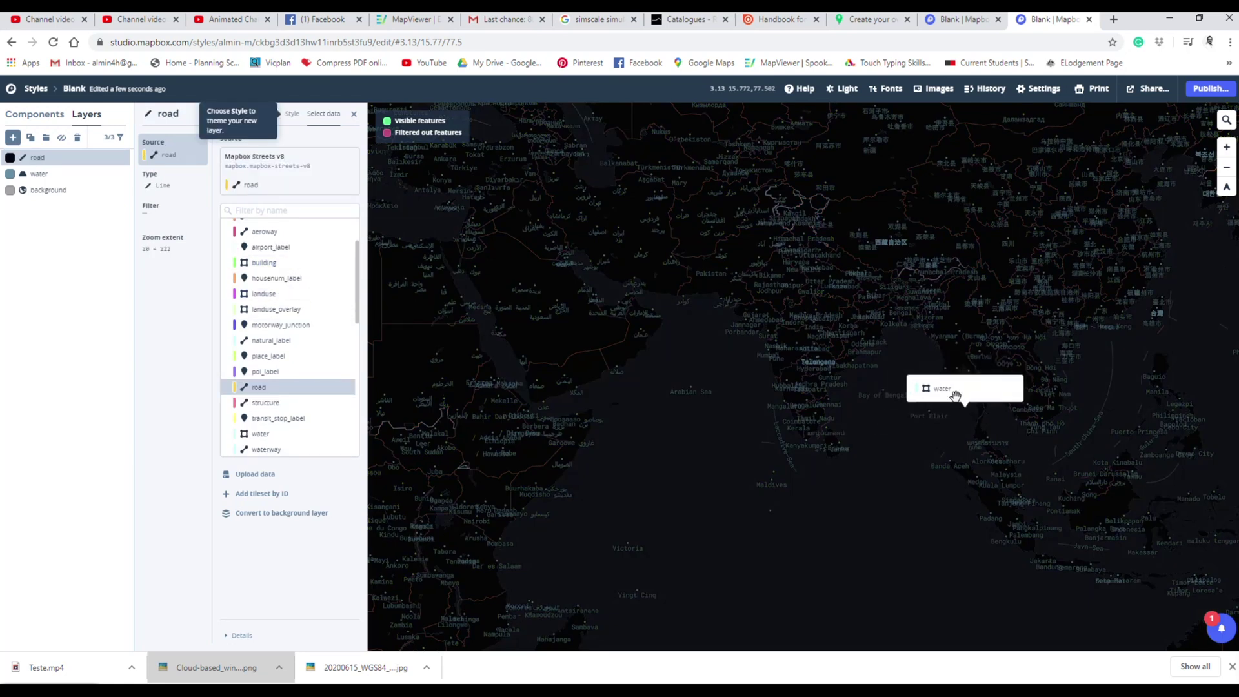
{"action": "left_click", "coordinate": [292, 114]}
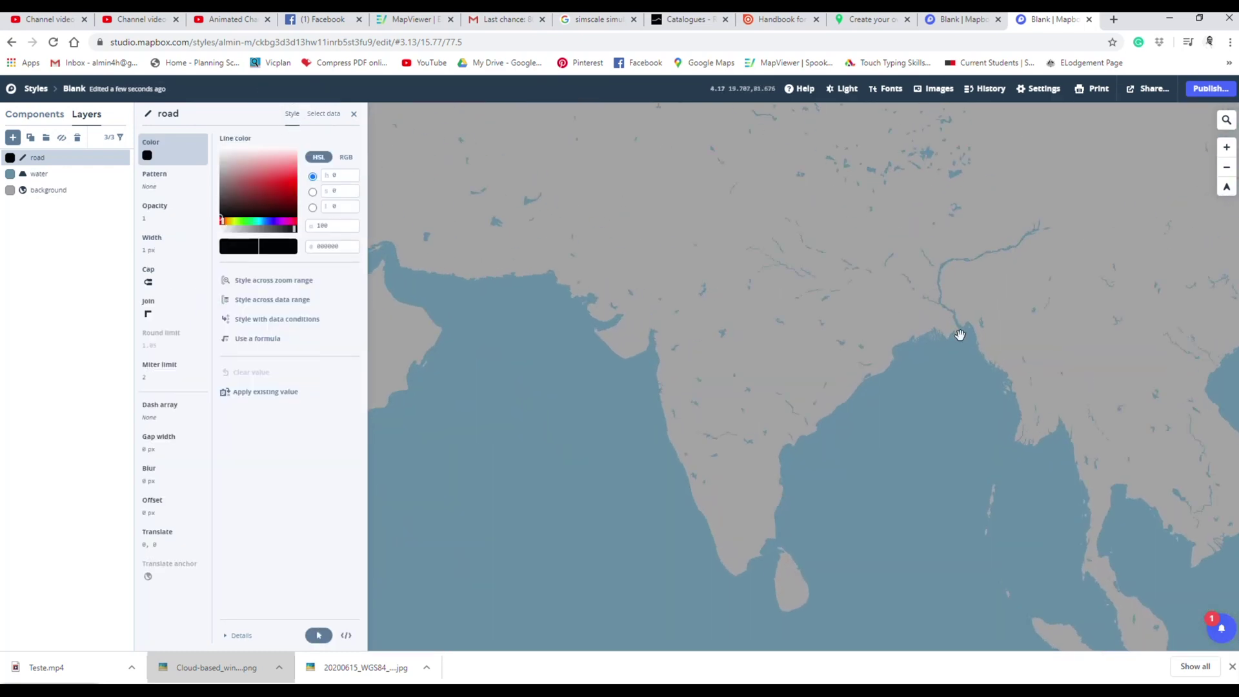
Examine the unstyled road lines in southeastern Australia, from the wider Melbourne region down to individual streets
{"action": "left_click_drag", "start_coordinate": [960, 337], "coordinate": [486, 202]}
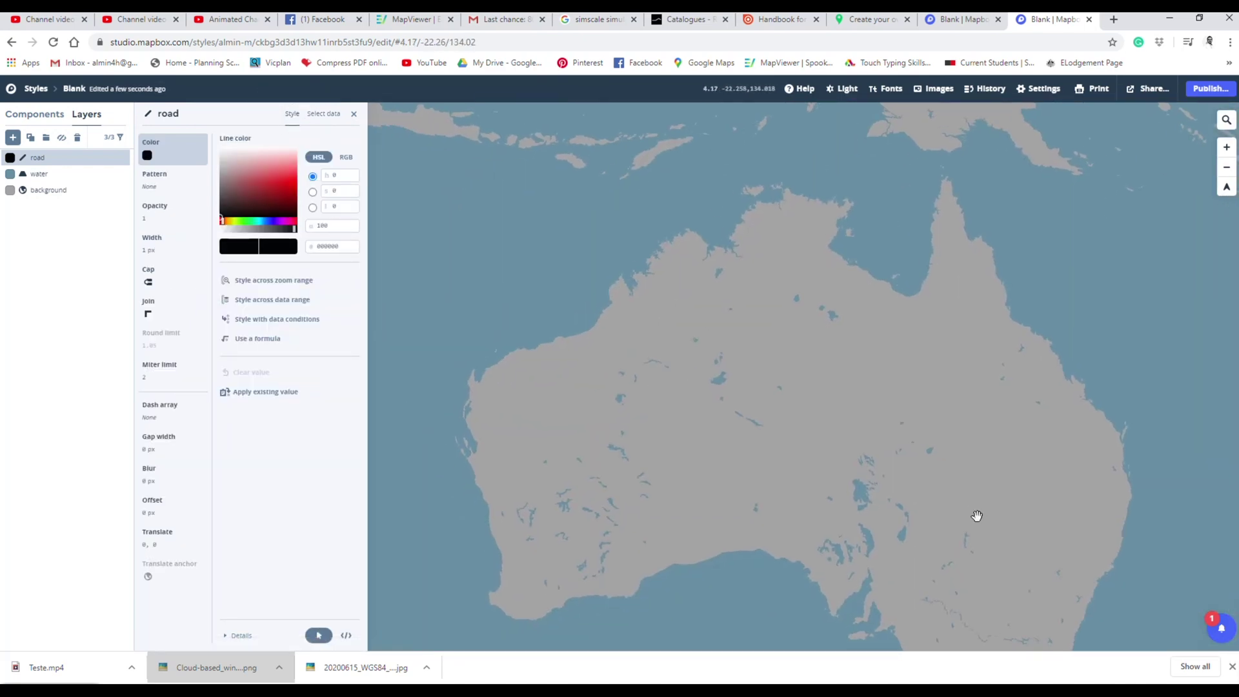
{"action": "scroll", "coordinate": [973, 514], "scroll_direction": "up", "scroll_amount": 5}
{"action": "scroll", "coordinate": [923, 416], "scroll_direction": "up", "scroll_amount": 5}
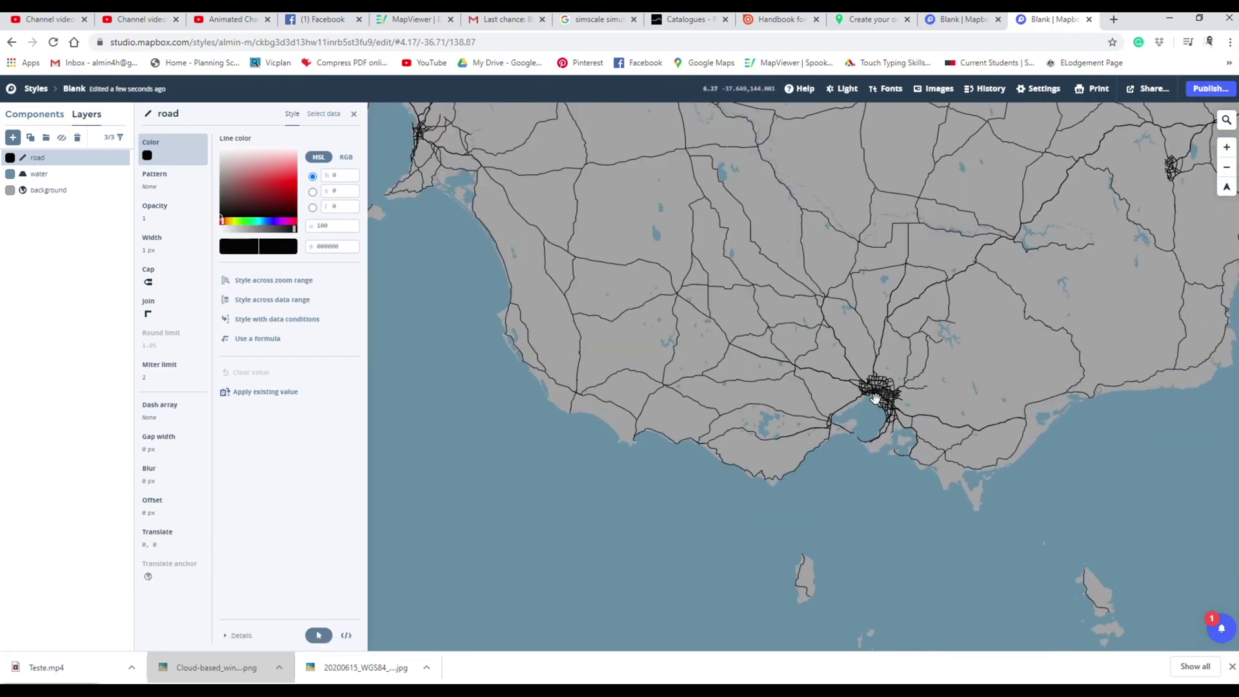
{"action": "scroll", "coordinate": [902, 397], "scroll_direction": "up", "scroll_amount": 10}
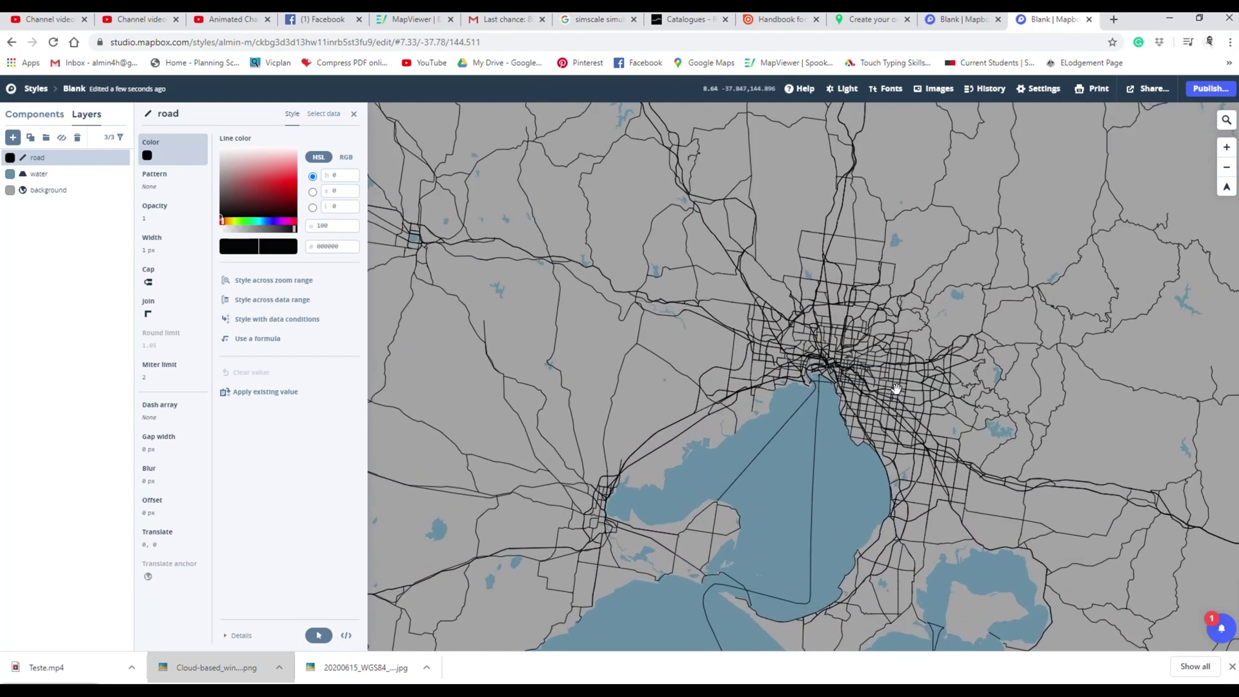
{"action": "scroll", "coordinate": [747, 354], "scroll_direction": "up", "scroll_amount": 6}
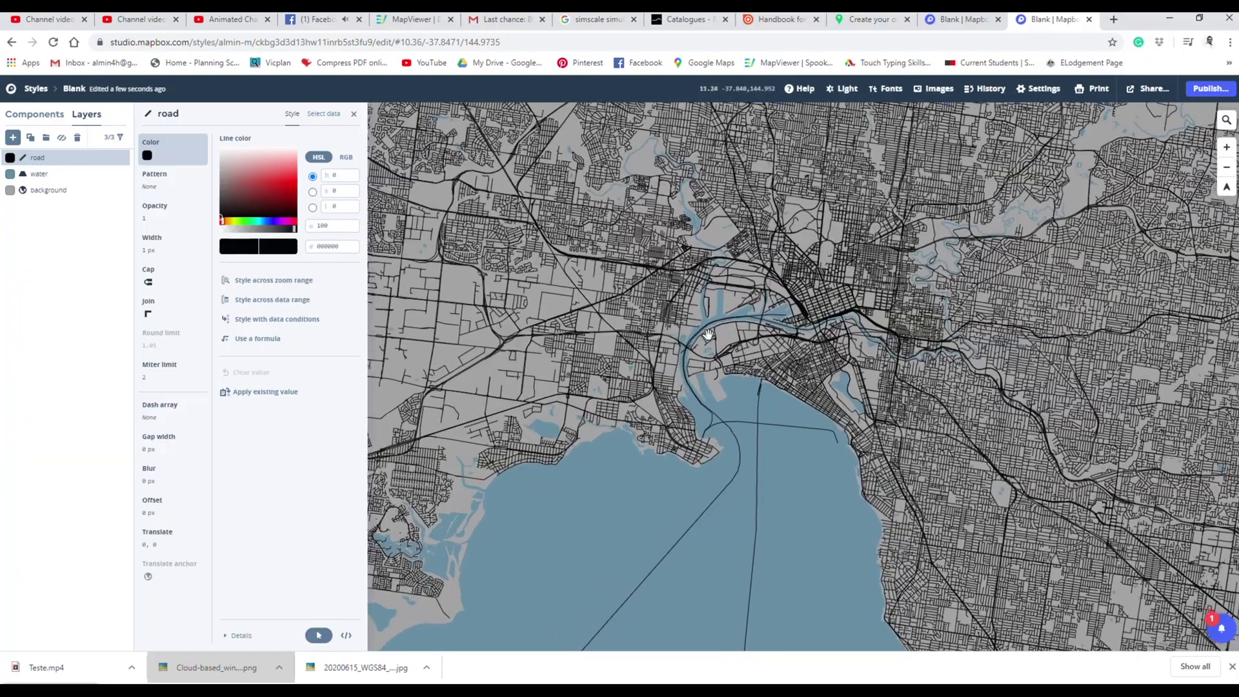
{"action": "scroll", "coordinate": [737, 306], "scroll_direction": "up", "scroll_amount": 7}
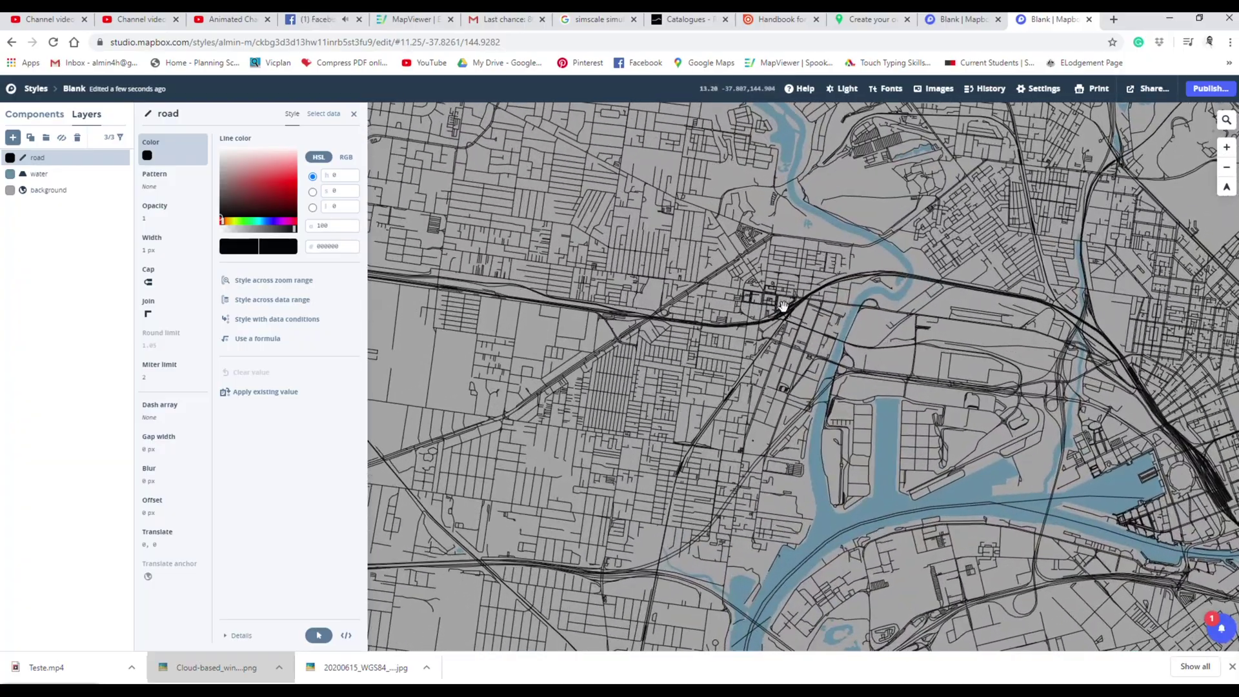
{"action": "scroll", "coordinate": [696, 342], "scroll_direction": "up", "scroll_amount": 3}
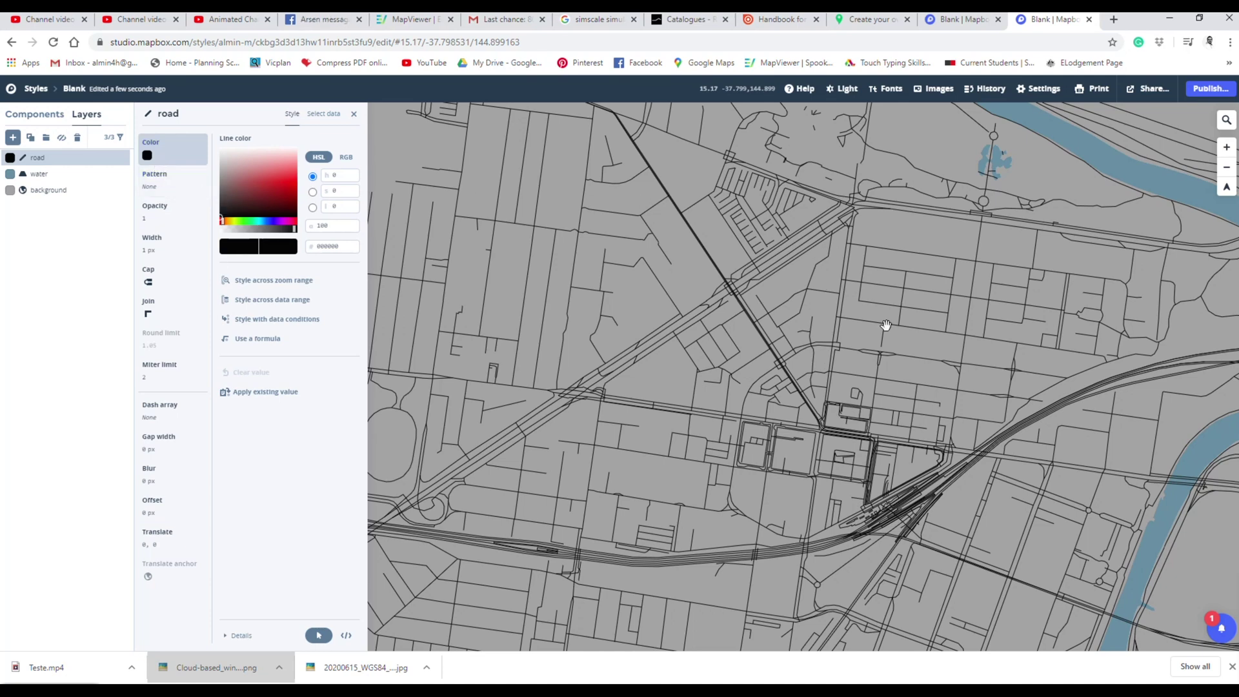
{"action": "scroll", "coordinate": [886, 325], "scroll_direction": "up", "scroll_amount": 4}
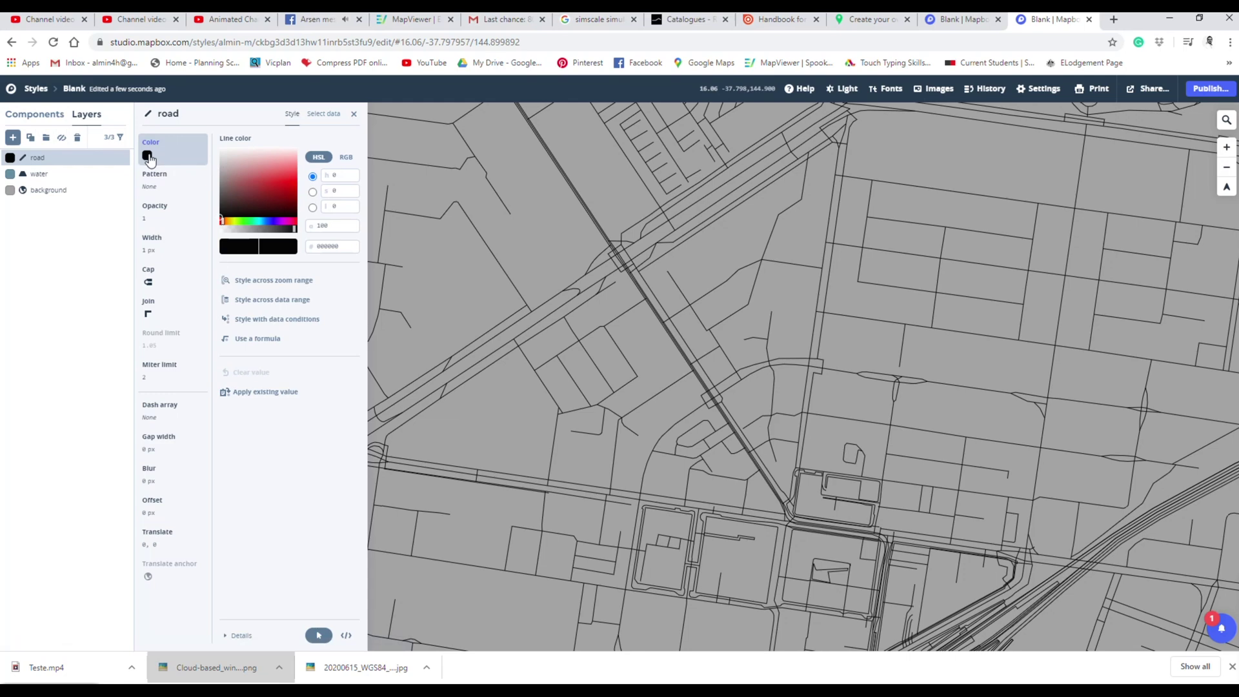
Set the road layer's line color to red #ef5252 and its line width to 50 px
{"action": "left_click_drag", "start_coordinate": [232, 188], "coordinate": [284, 174]}
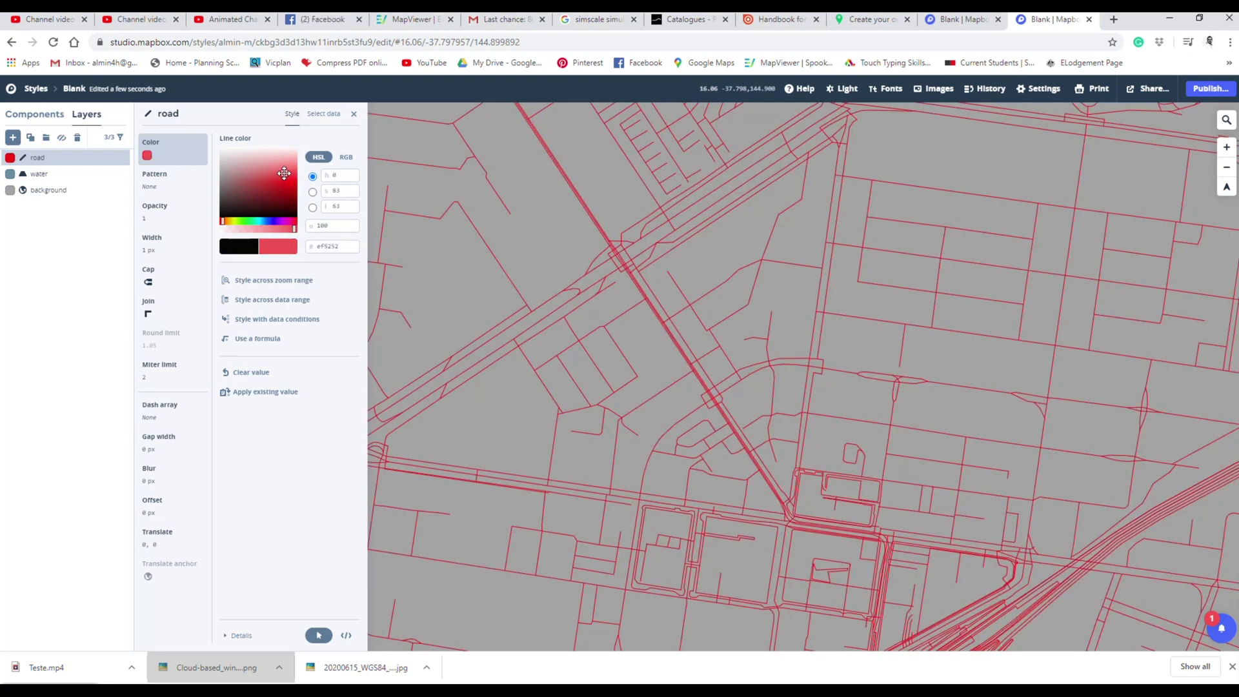
{"action": "left_click", "coordinate": [182, 216]}
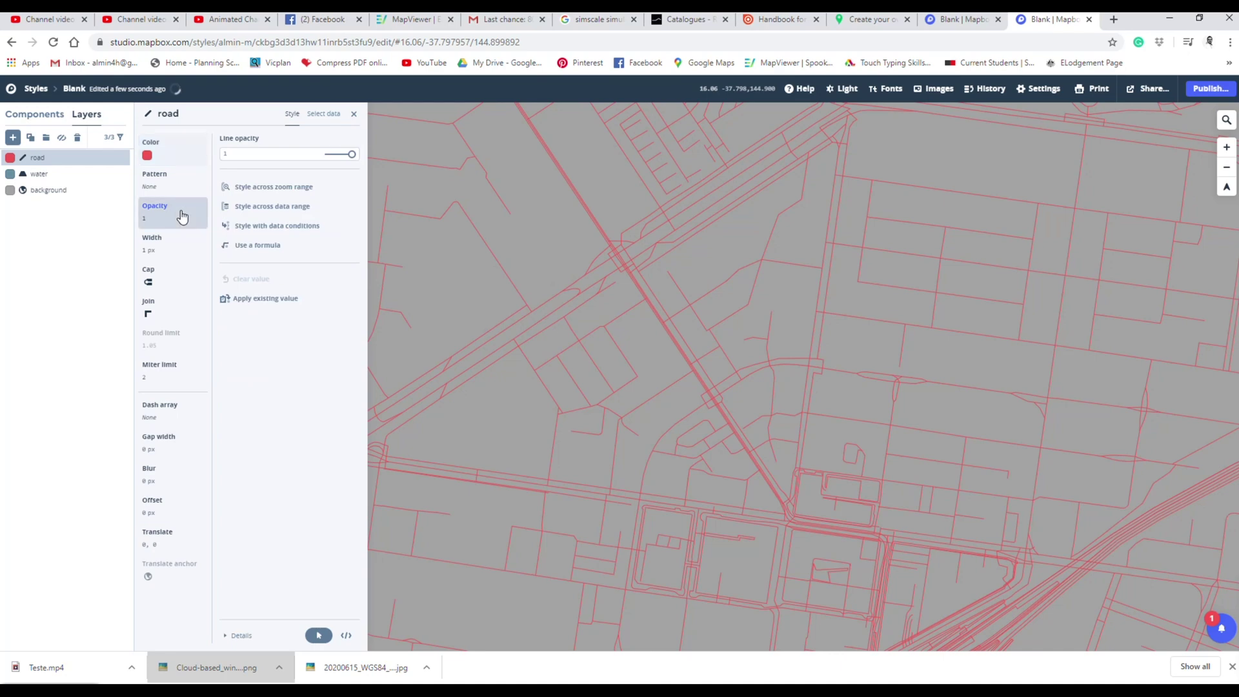
{"action": "left_click", "coordinate": [173, 253]}
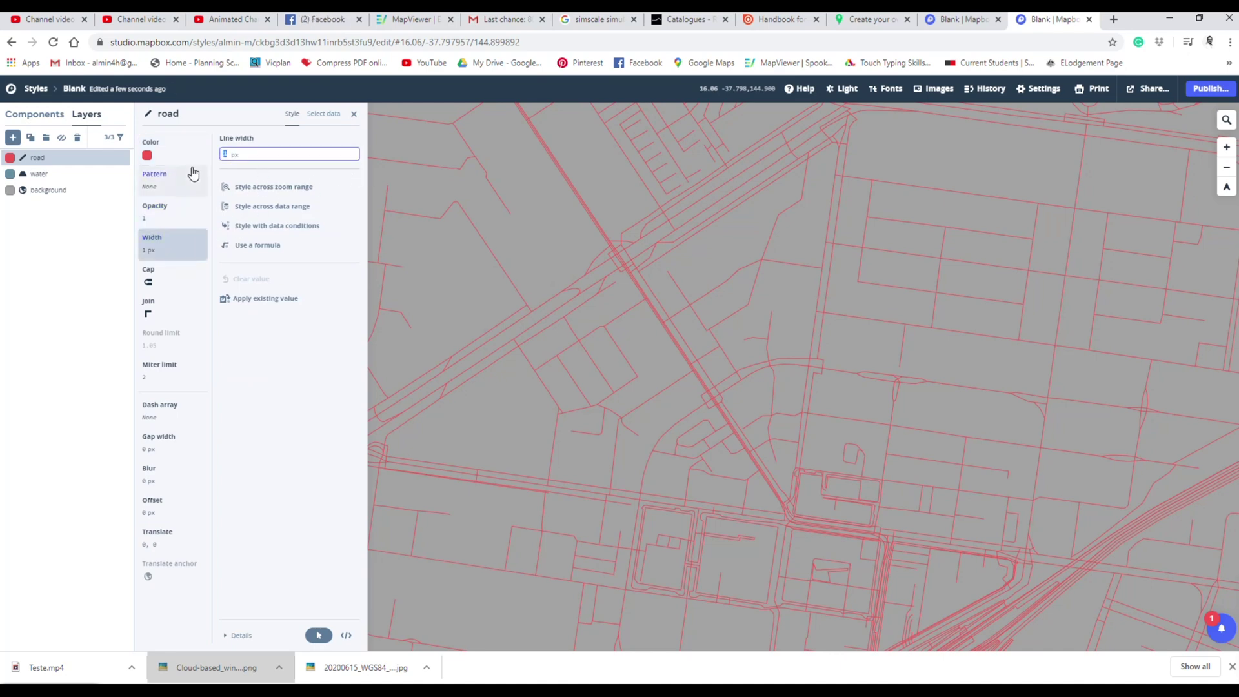
{"action": "type", "text": "50"}
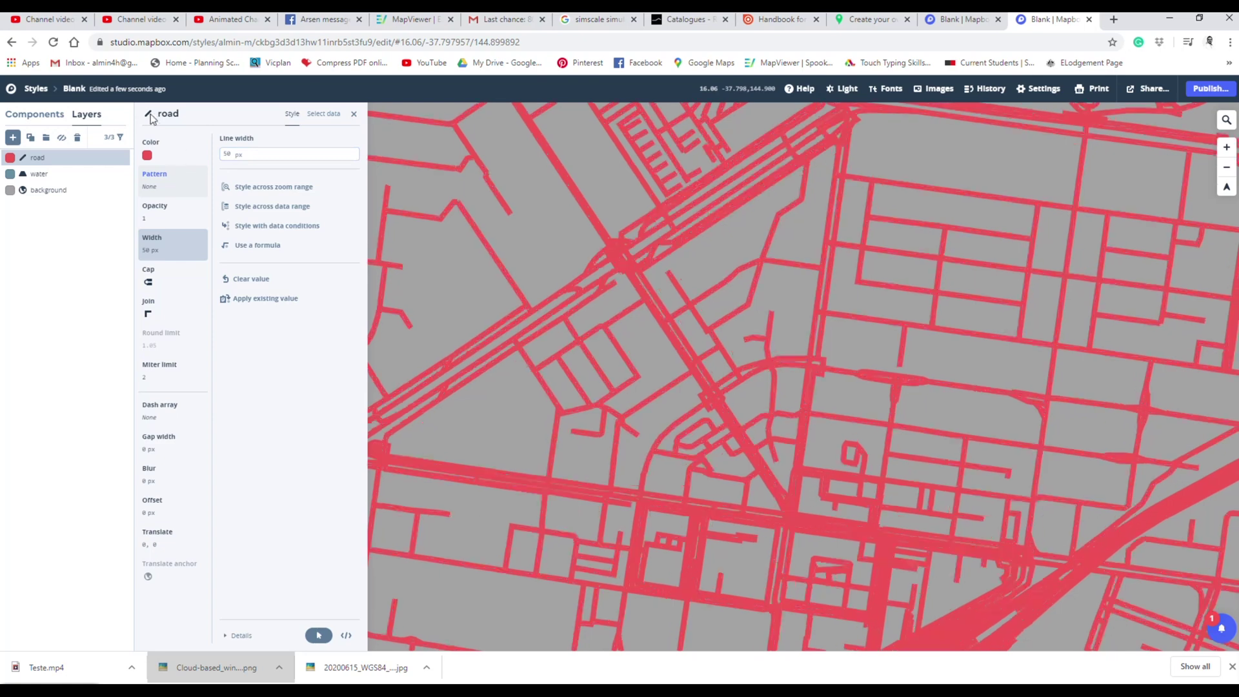
{"action": "scroll", "coordinate": [738, 337], "scroll_direction": "up", "scroll_amount": 3}
{"action": "scroll", "coordinate": [799, 345], "scroll_direction": "up", "scroll_amount": 6}
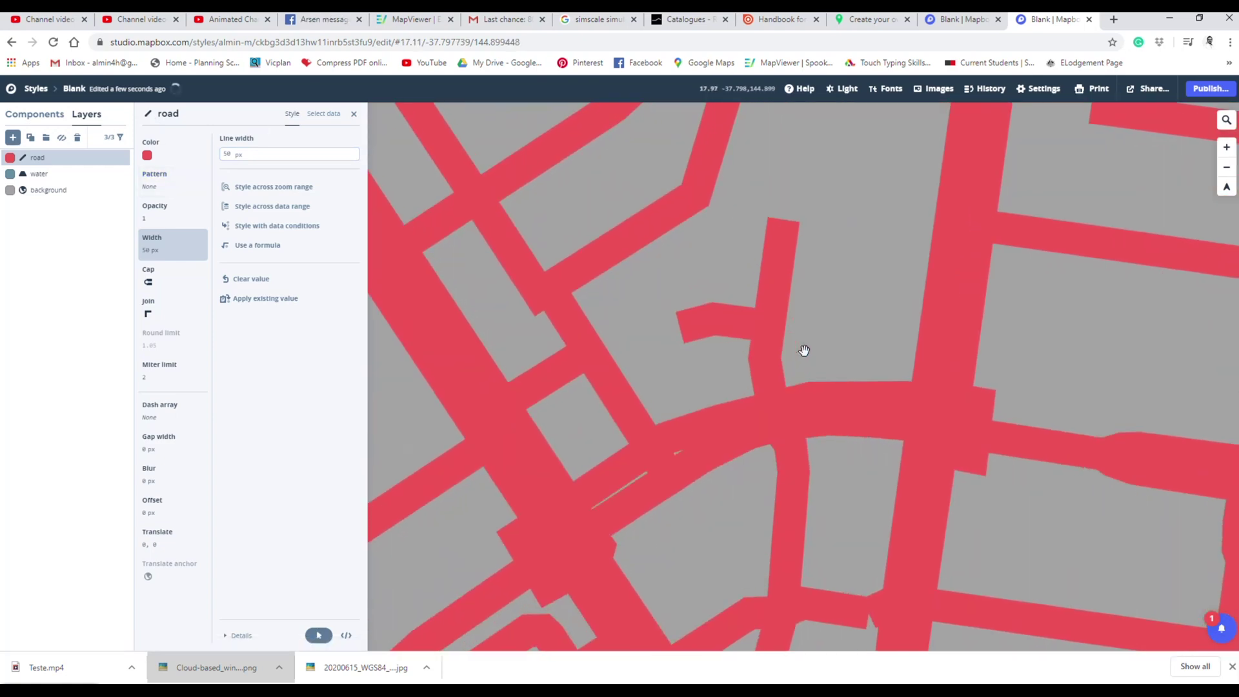
Set the road layer's line width back to 1 px and its line color back to black #000000
{"action": "left_click_drag", "start_coordinate": [301, 157], "coordinate": [220, 156]}
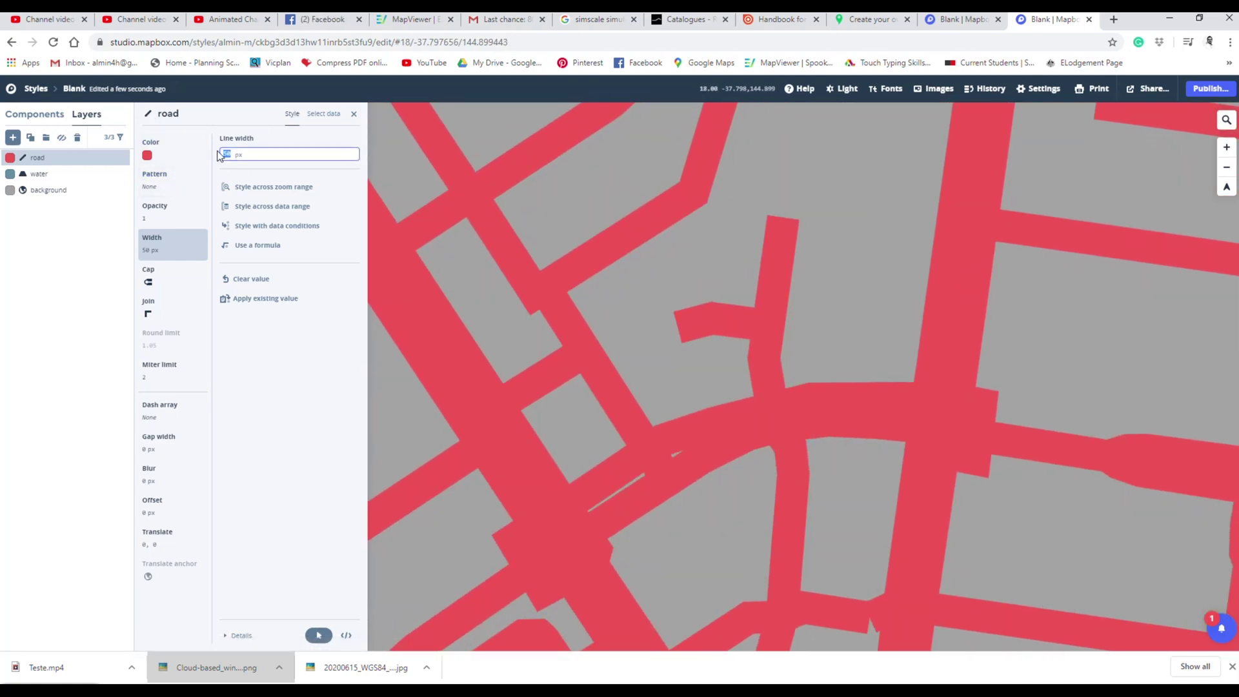
{"action": "type", "text": "1"}
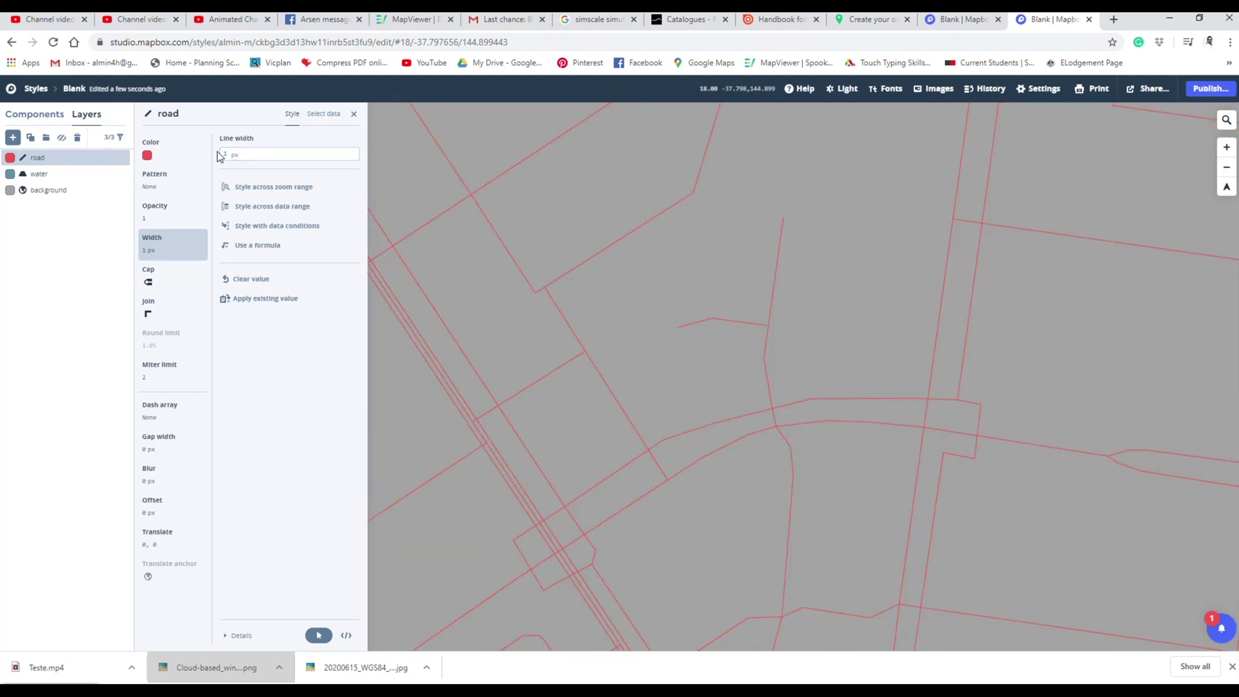
{"action": "scroll", "coordinate": [806, 446], "scroll_direction": "down", "scroll_amount": 3}
{"action": "scroll", "coordinate": [689, 349], "scroll_direction": "down", "scroll_amount": 5}
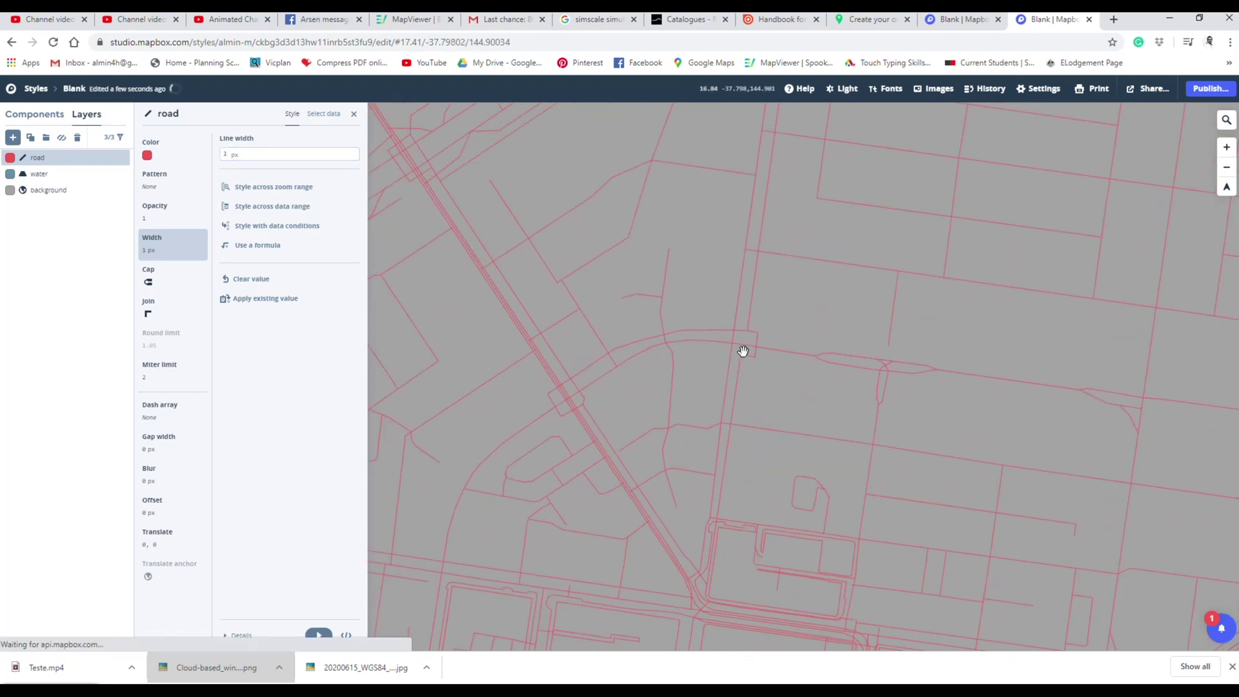
{"action": "scroll", "coordinate": [813, 271], "scroll_direction": "down", "scroll_amount": 4}
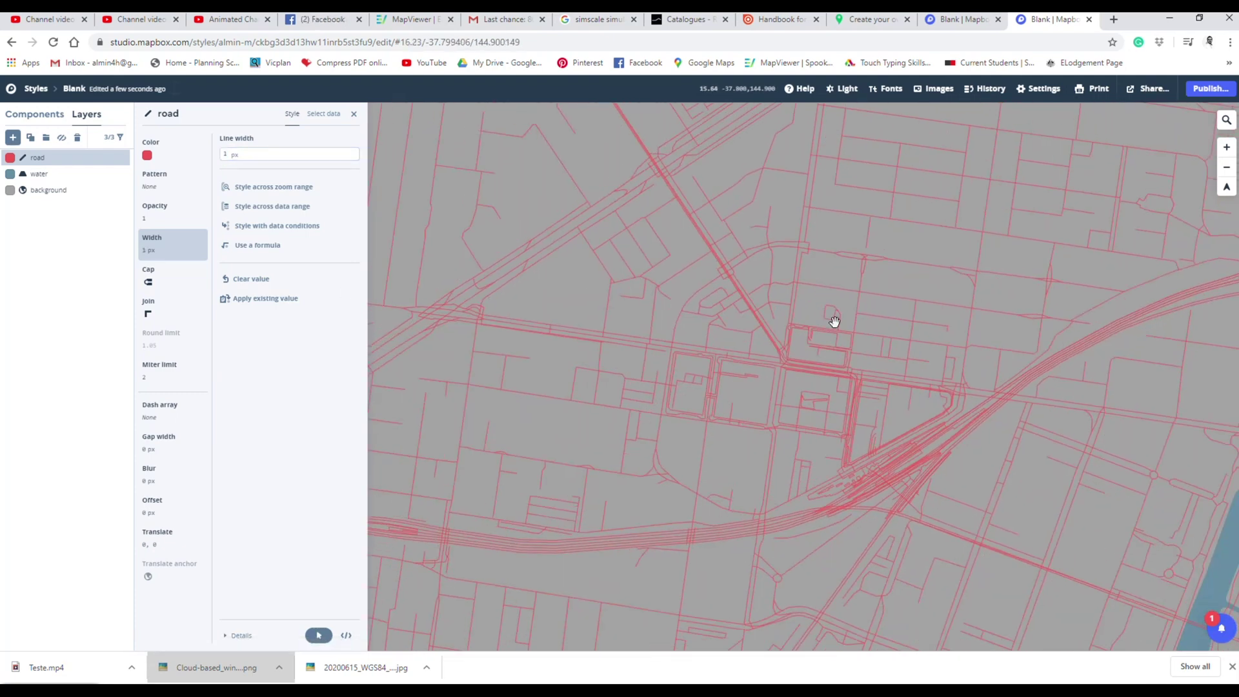
{"action": "scroll", "coordinate": [813, 335], "scroll_direction": "up", "scroll_amount": 1}
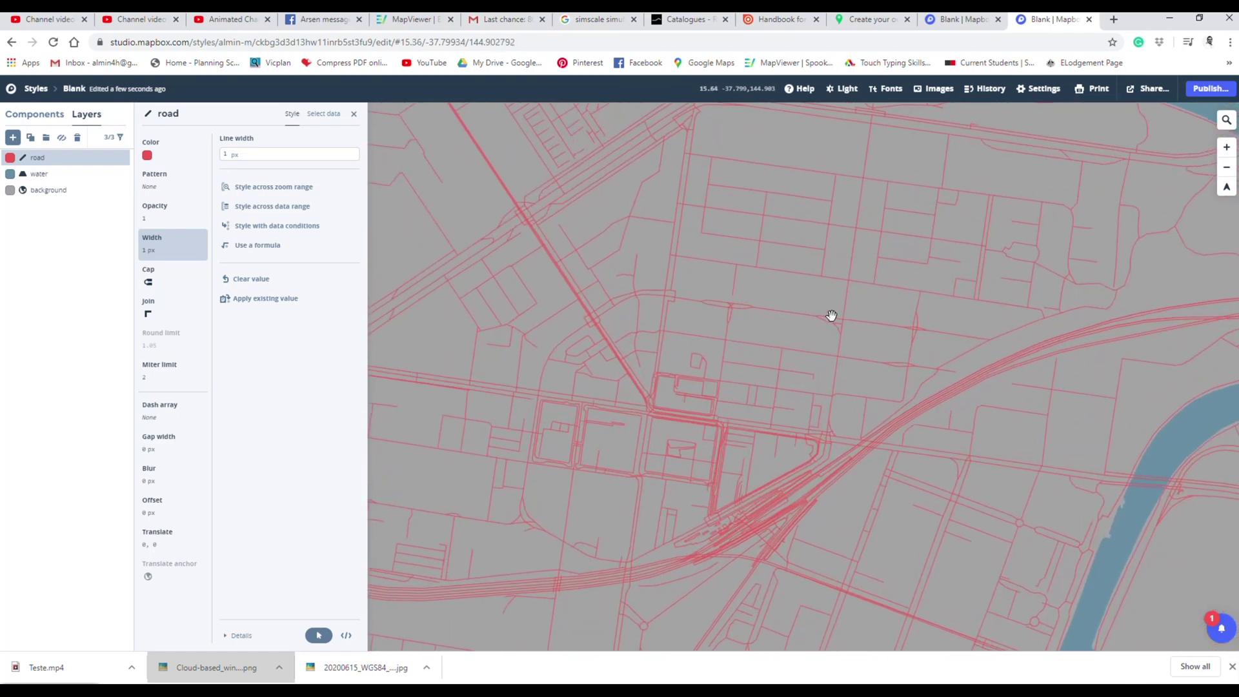
{"action": "left_click_drag", "start_coordinate": [832, 327], "coordinate": [996, 297]}
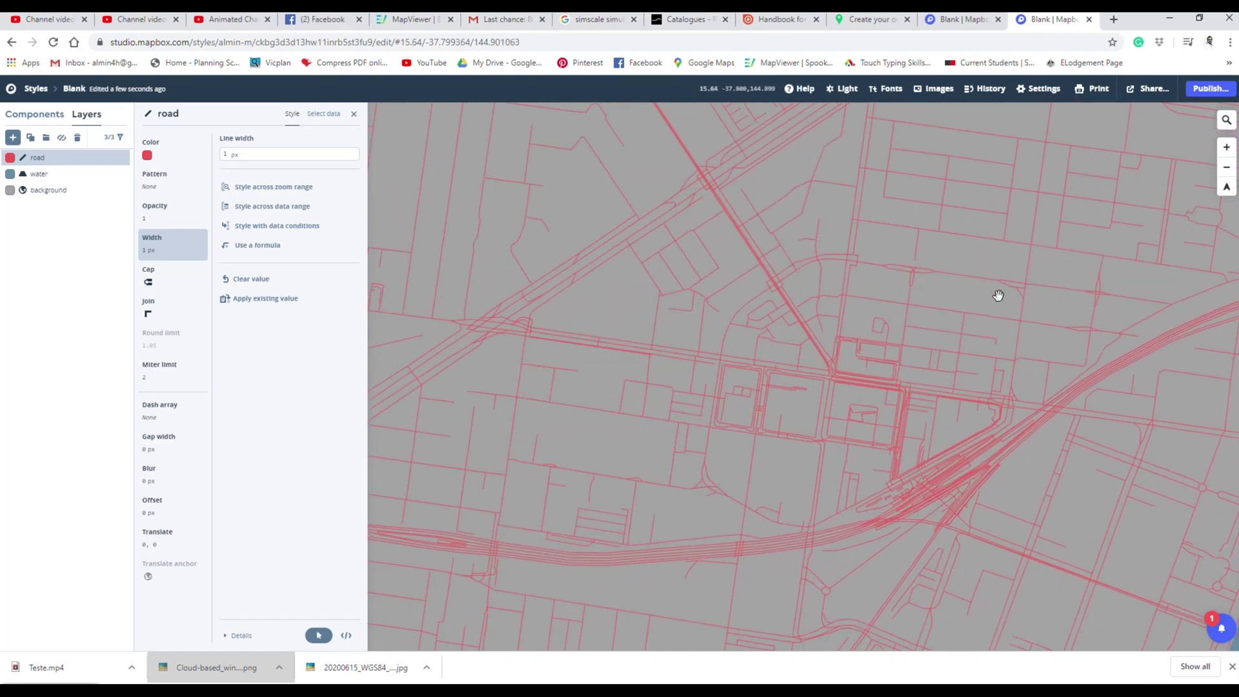
{"action": "left_click", "coordinate": [147, 157]}
{"action": "left_click_drag", "start_coordinate": [226, 179], "coordinate": [219, 222]}
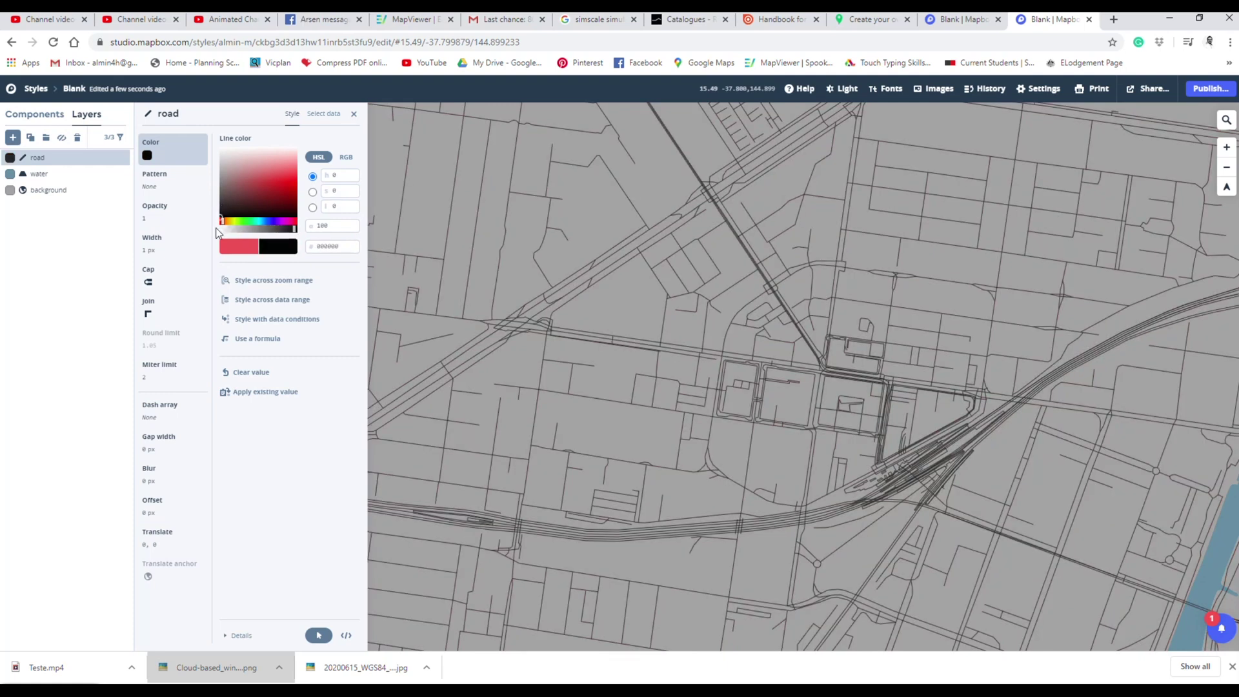
Examine the black road network around inner Melbourne, from street-level detail out to the whole city and its bay
{"action": "left_click_drag", "start_coordinate": [630, 445], "coordinate": [706, 396]}
{"action": "scroll", "coordinate": [787, 373], "scroll_direction": "up", "scroll_amount": 3}
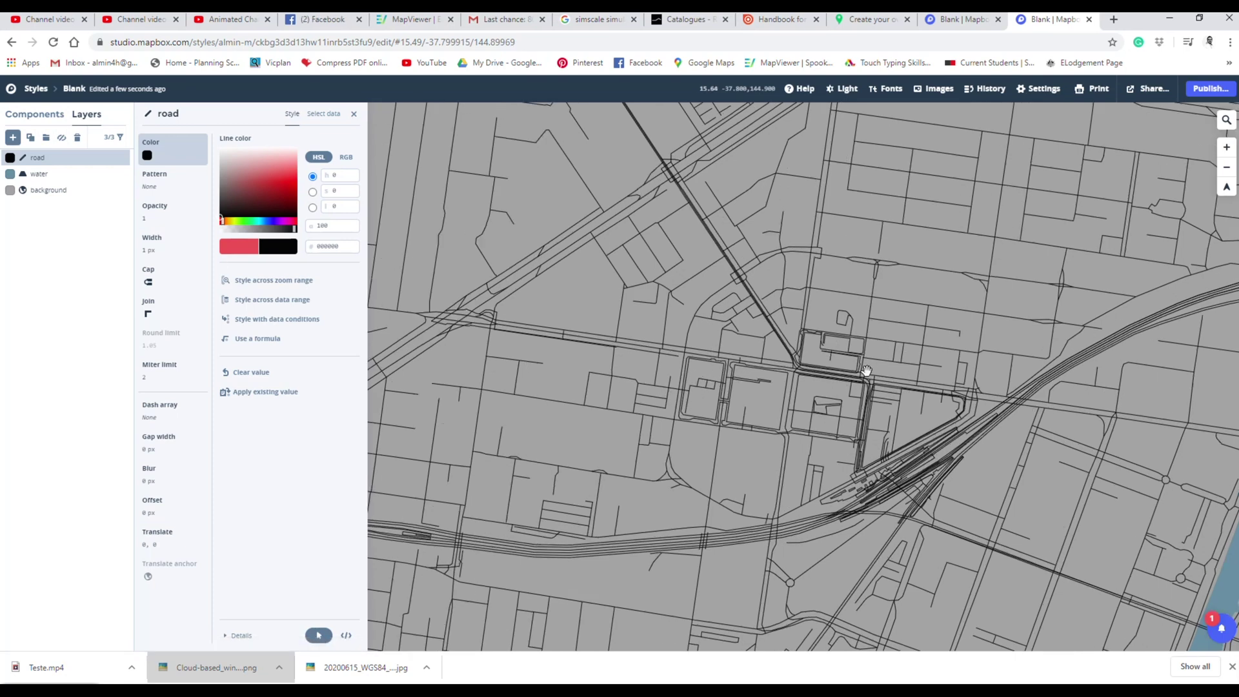
{"action": "scroll", "coordinate": [788, 374], "scroll_direction": "up", "scroll_amount": 3}
{"action": "left_click_drag", "start_coordinate": [789, 374], "coordinate": [797, 346]}
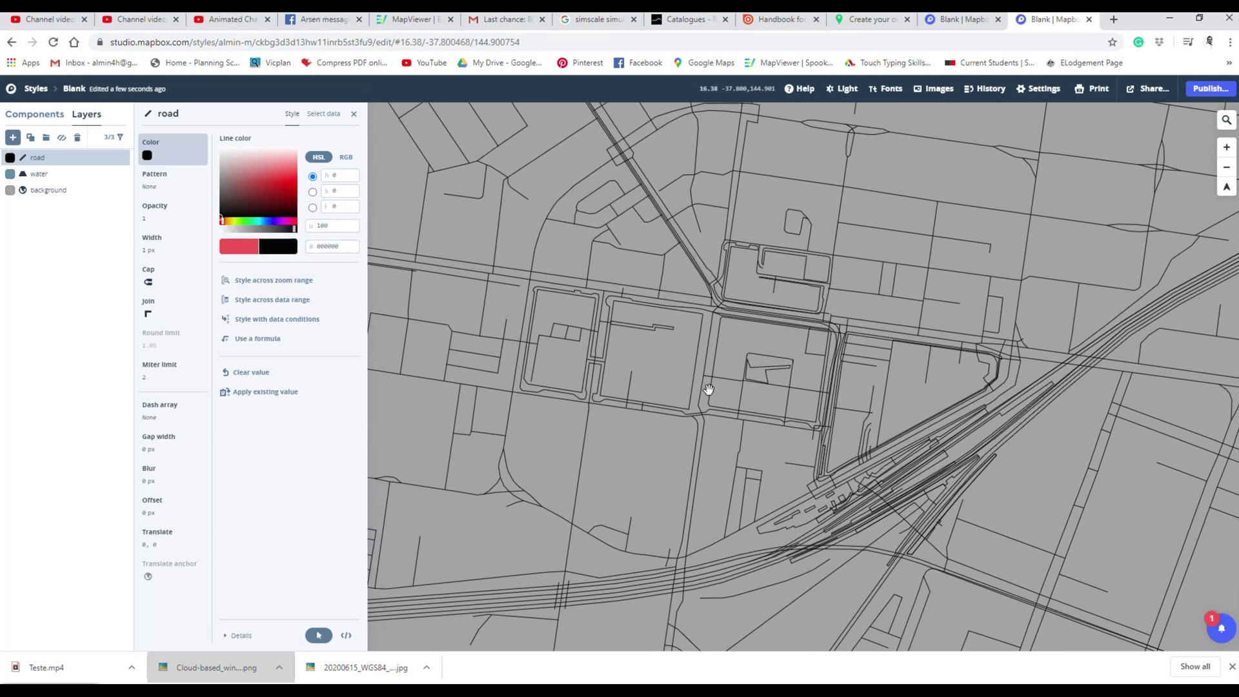
{"action": "left_click_drag", "start_coordinate": [802, 403], "coordinate": [852, 475]}
{"action": "scroll", "coordinate": [766, 357], "scroll_direction": "up", "scroll_amount": 5}
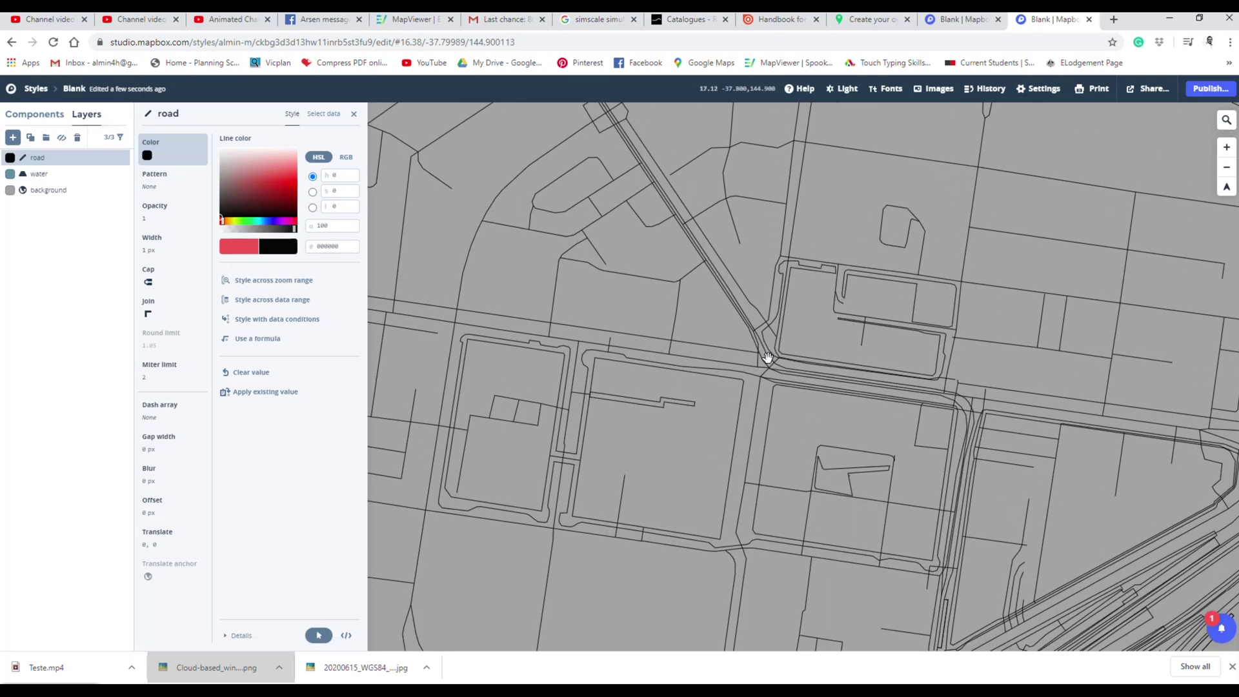
{"action": "scroll", "coordinate": [782, 326], "scroll_direction": "down", "scroll_amount": 1}
{"action": "left_click_drag", "start_coordinate": [782, 326], "coordinate": [799, 404]}
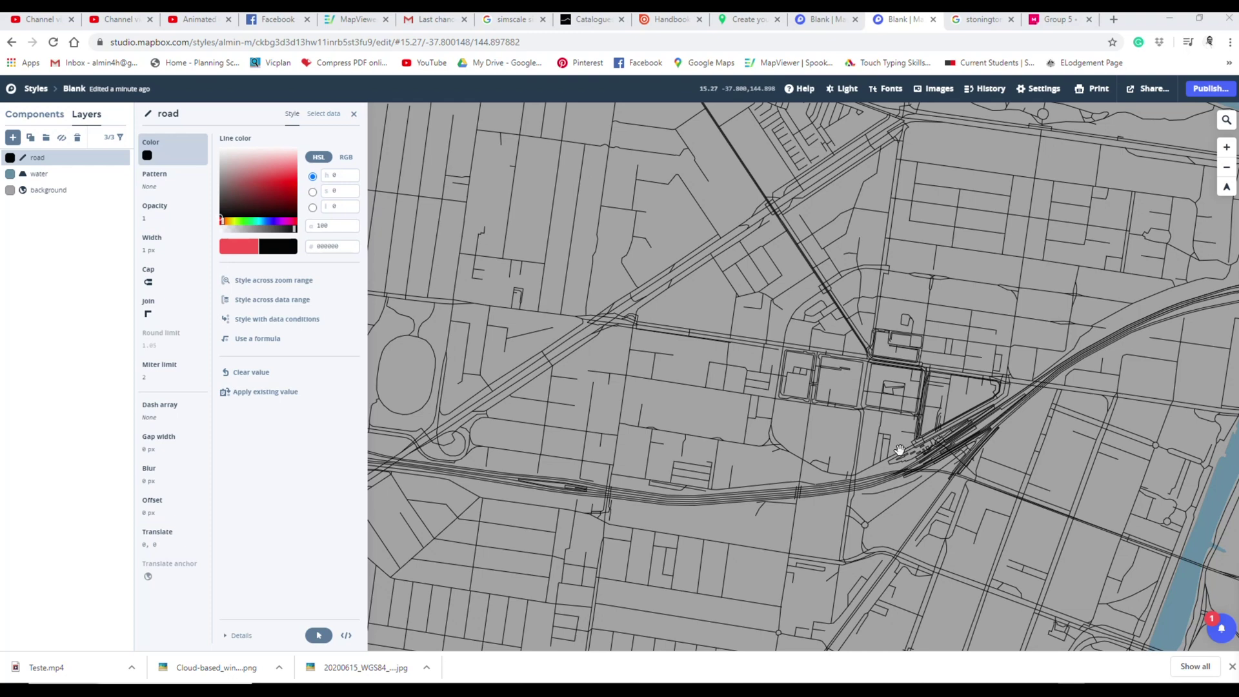
{"action": "left_click_drag", "start_coordinate": [917, 393], "coordinate": [896, 385]}
{"action": "scroll", "coordinate": [895, 385], "scroll_direction": "down", "scroll_amount": 2}
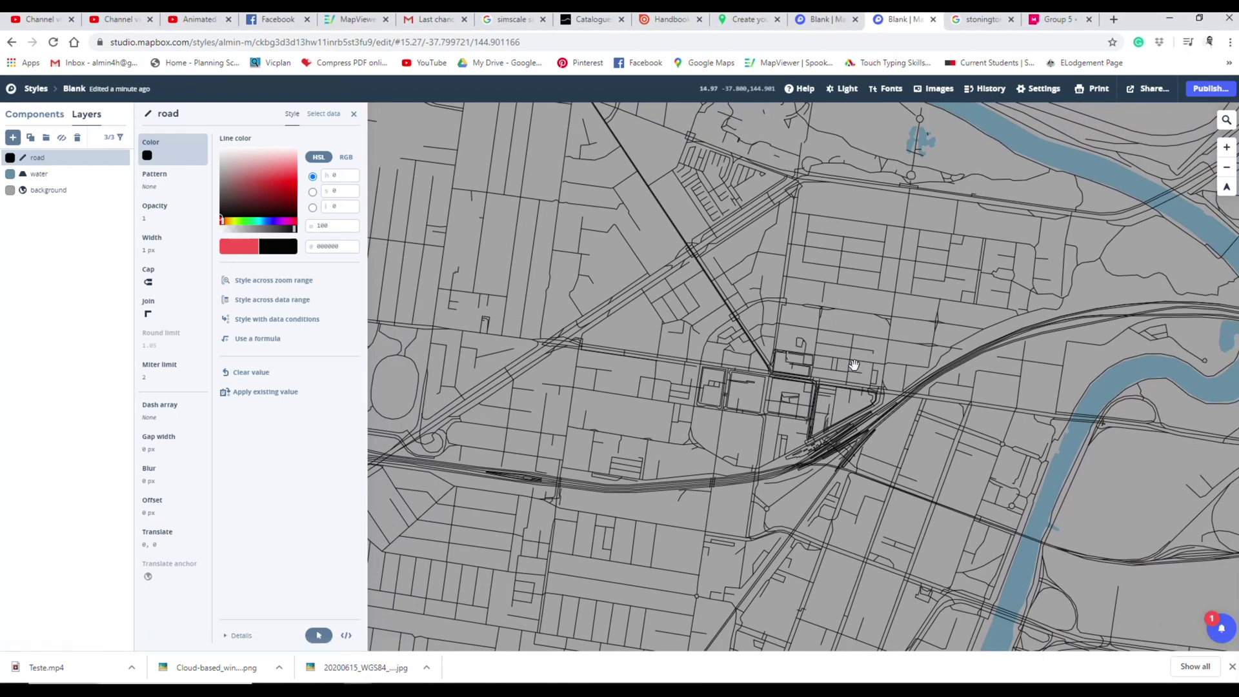
{"action": "scroll", "coordinate": [874, 327], "scroll_direction": "down", "scroll_amount": 3}
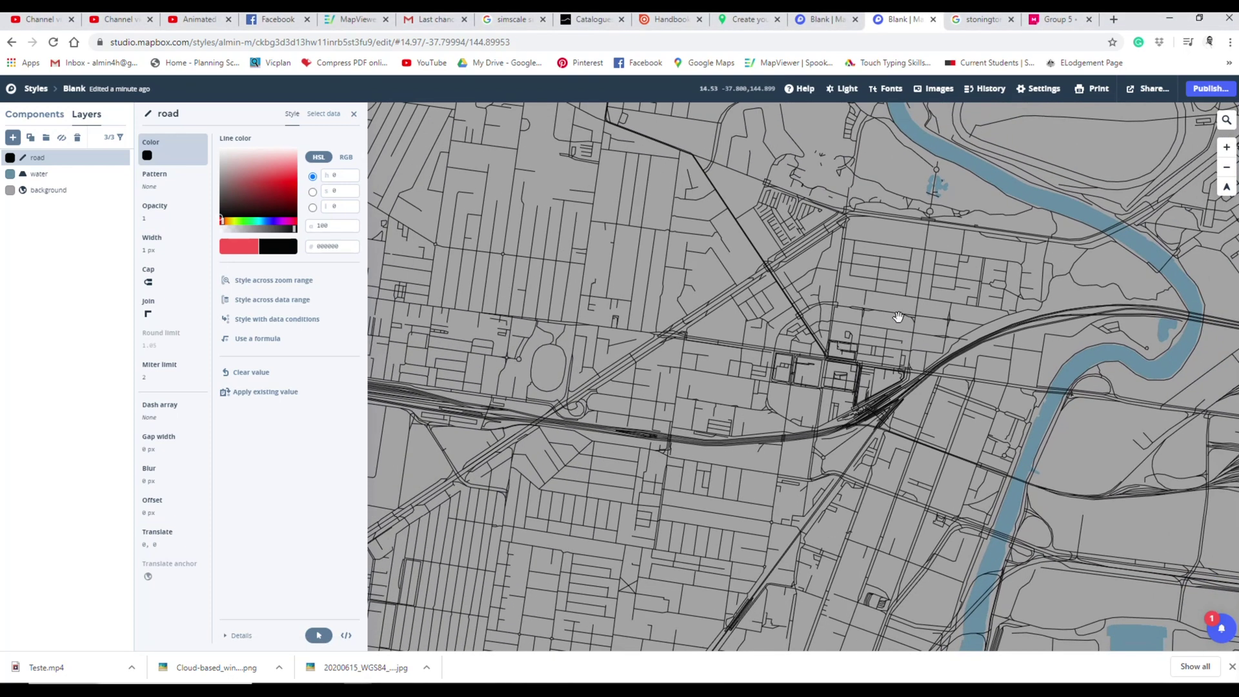
{"action": "left_click_drag", "start_coordinate": [899, 318], "coordinate": [791, 302]}
{"action": "scroll", "coordinate": [873, 430], "scroll_direction": "down", "scroll_amount": 12}
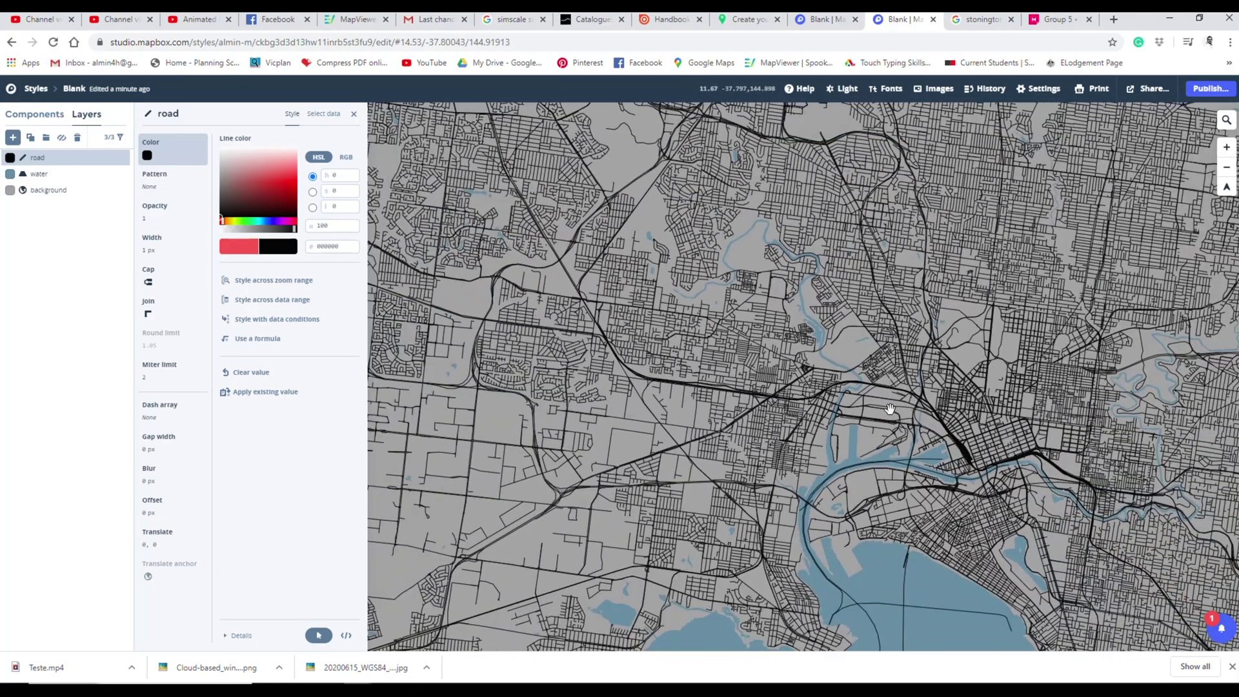
{"action": "left_click_drag", "start_coordinate": [889, 409], "coordinate": [804, 354]}
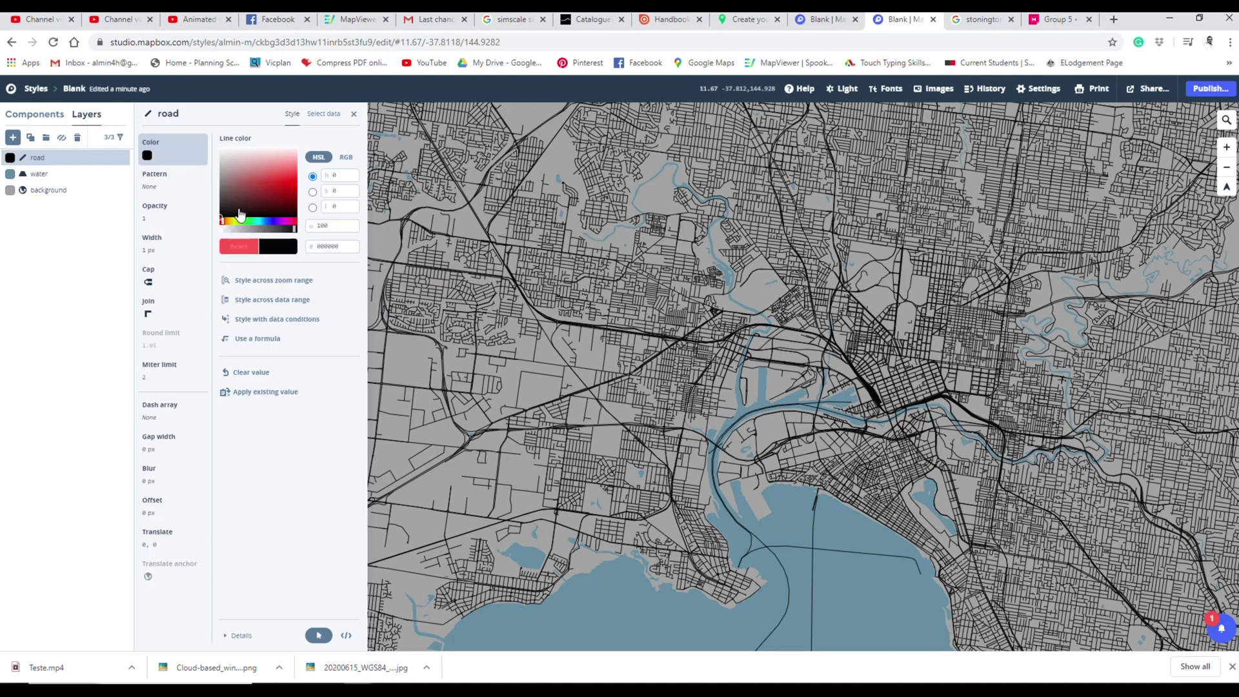
Add a new layer from the place_label data of Mapbox Streets v8 and set its type to Symbol
{"action": "left_click", "coordinate": [14, 138]}
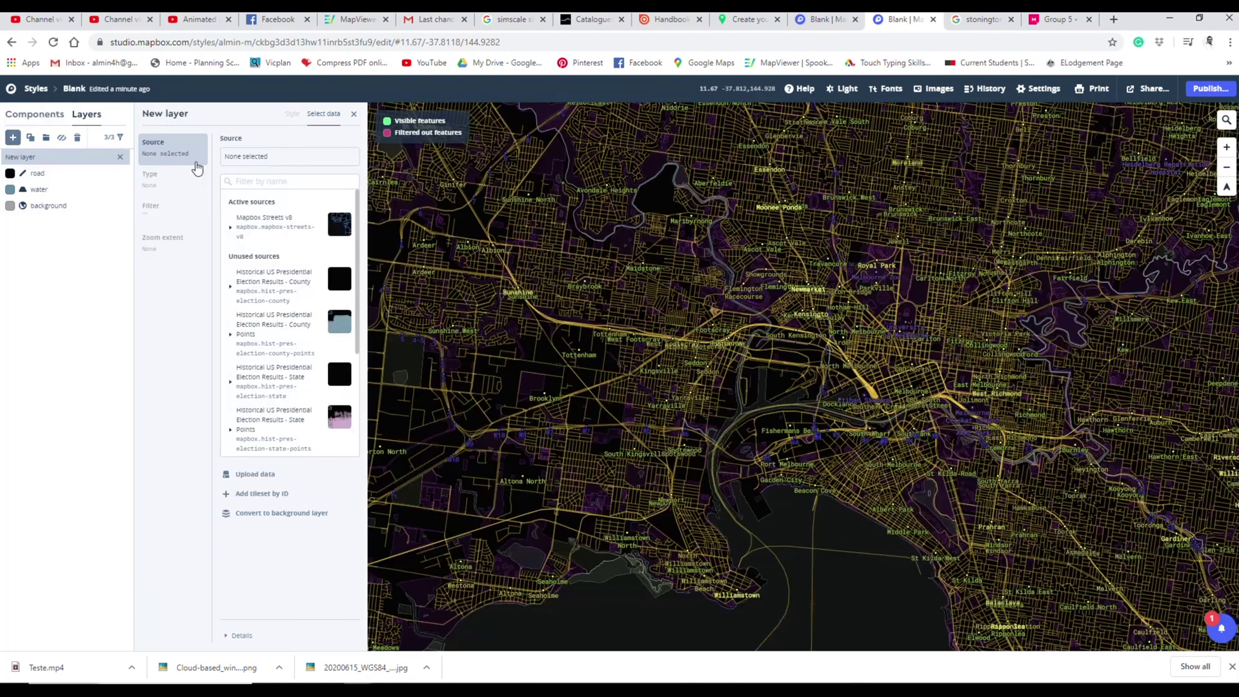
{"action": "left_click", "coordinate": [232, 227]}
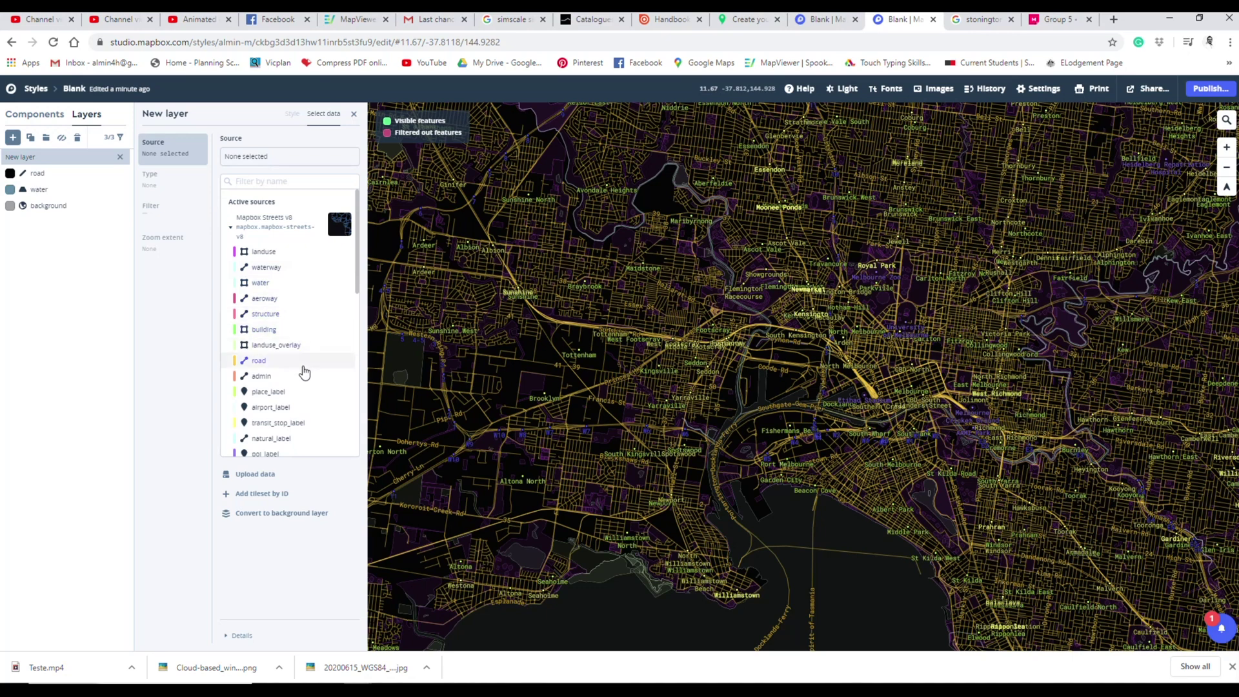
{"action": "left_click", "coordinate": [314, 403]}
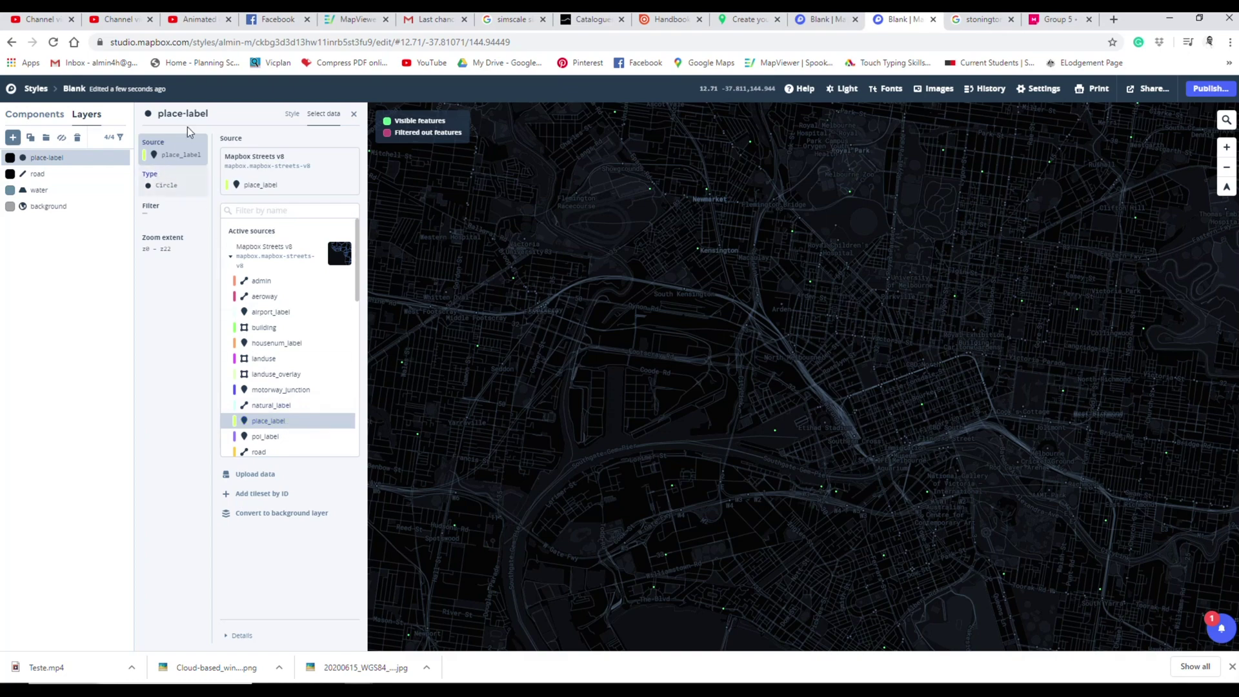
{"action": "left_click", "coordinate": [291, 115]}
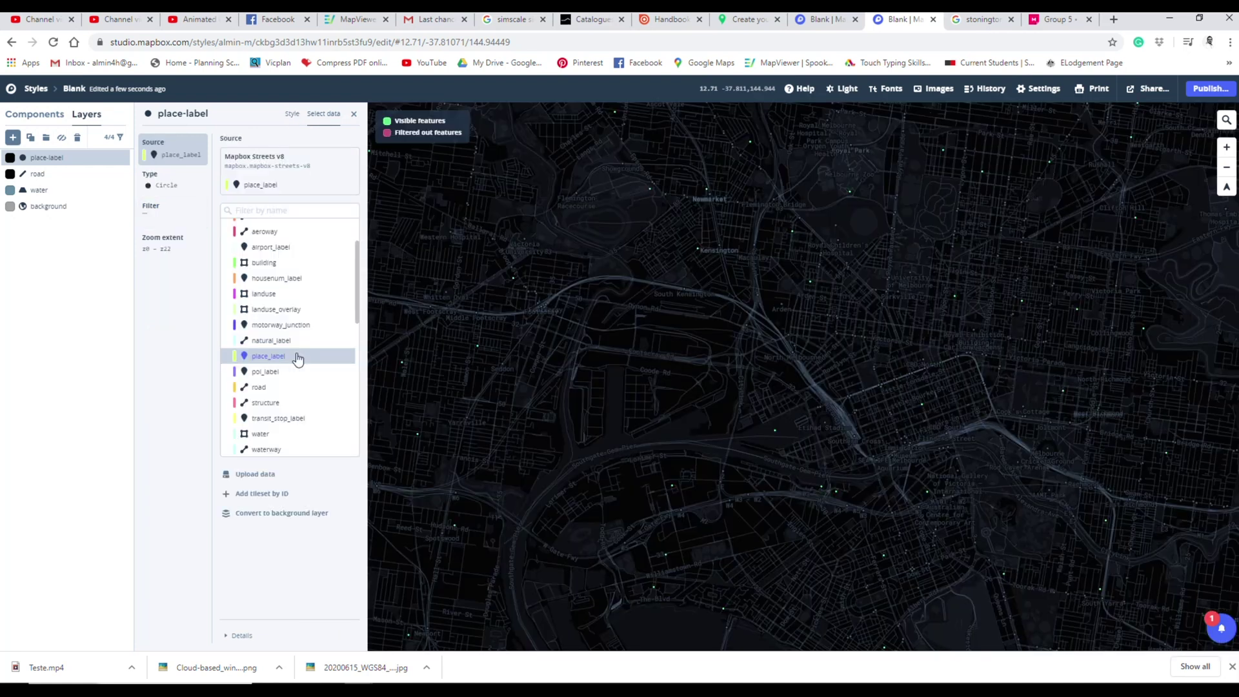
{"action": "left_click", "coordinate": [187, 186]}
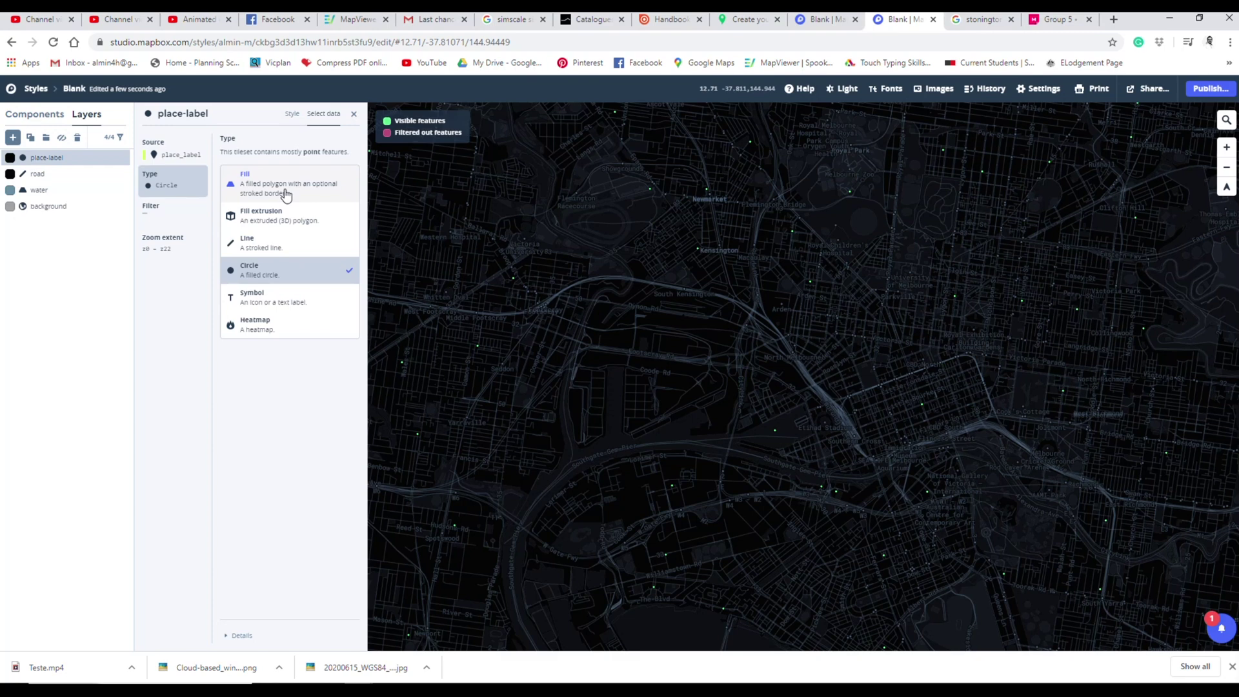
{"action": "left_click", "coordinate": [272, 300]}
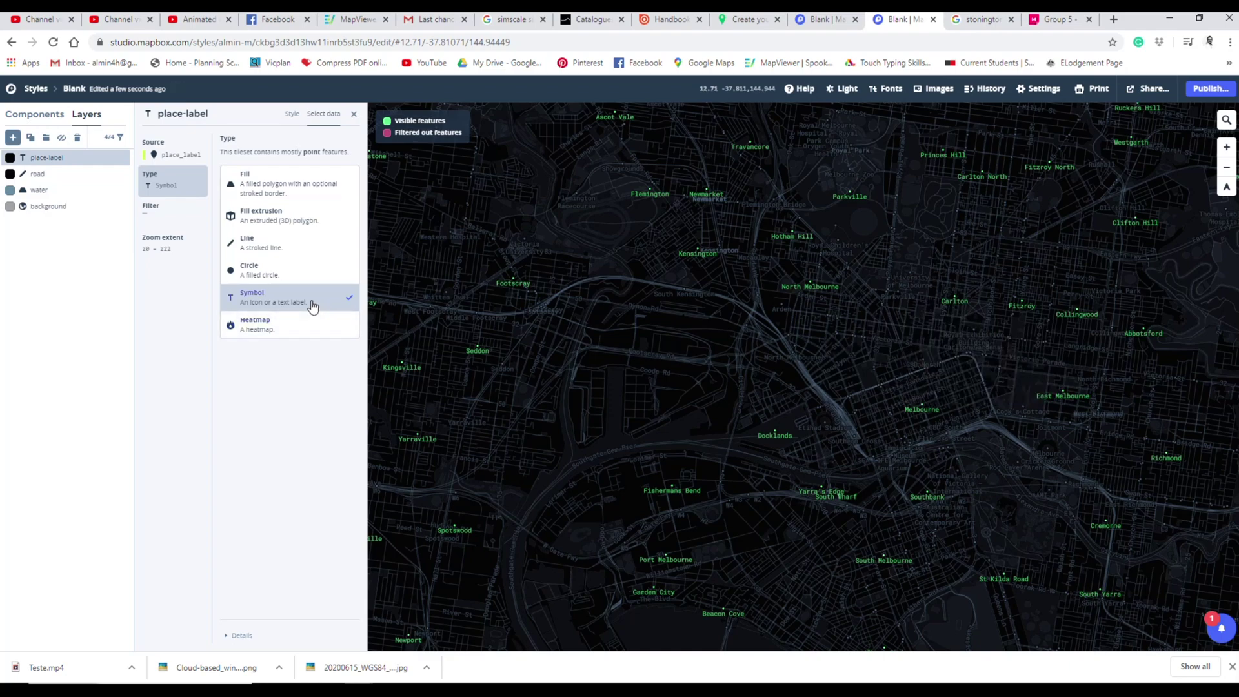
Set the place-label layer's text field to the name data field, the local name of each place
{"action": "left_click", "coordinate": [291, 115]}
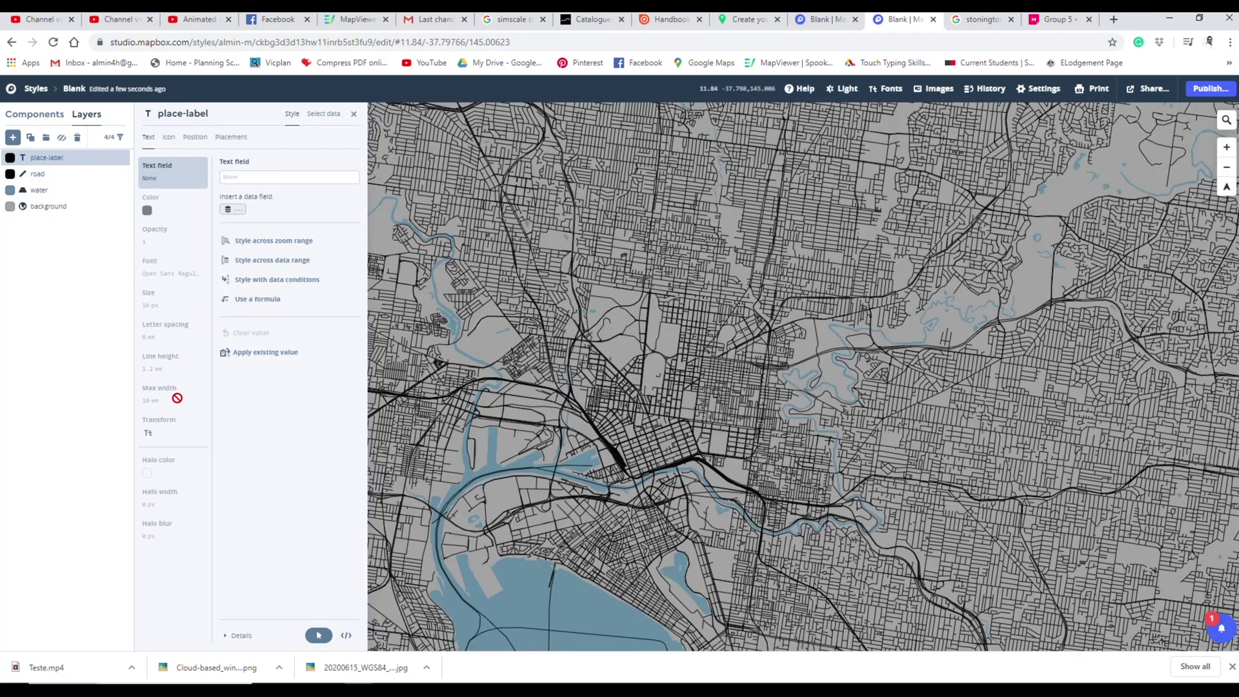
{"action": "left_click", "coordinate": [236, 209]}
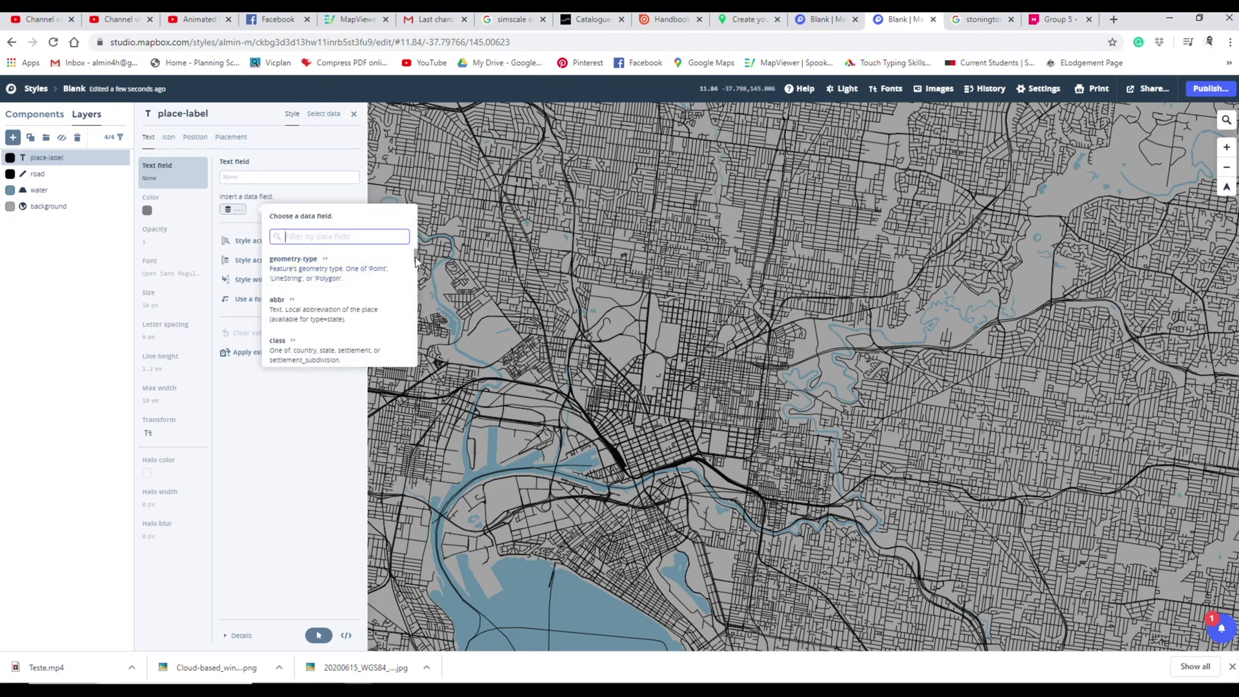
{"action": "scroll", "coordinate": [336, 291], "scroll_direction": "down", "scroll_amount": 1}
{"action": "scroll", "coordinate": [332, 290], "scroll_direction": "down", "scroll_amount": 1}
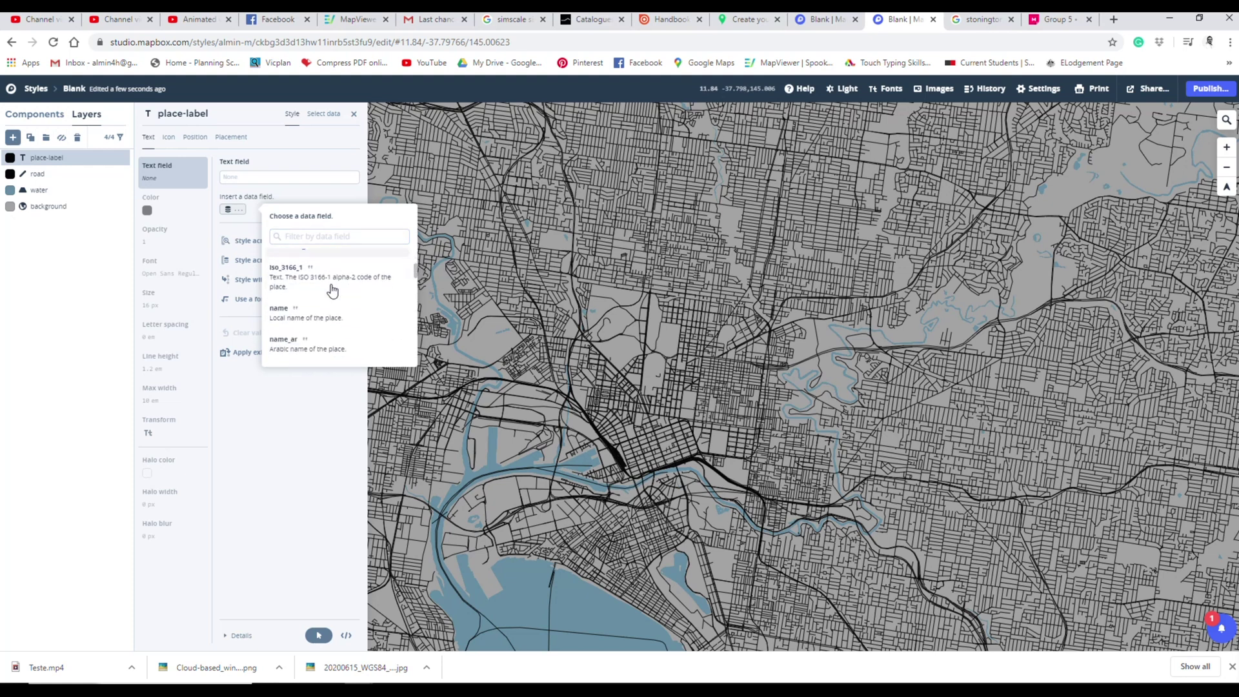
{"action": "left_click", "coordinate": [358, 321]}
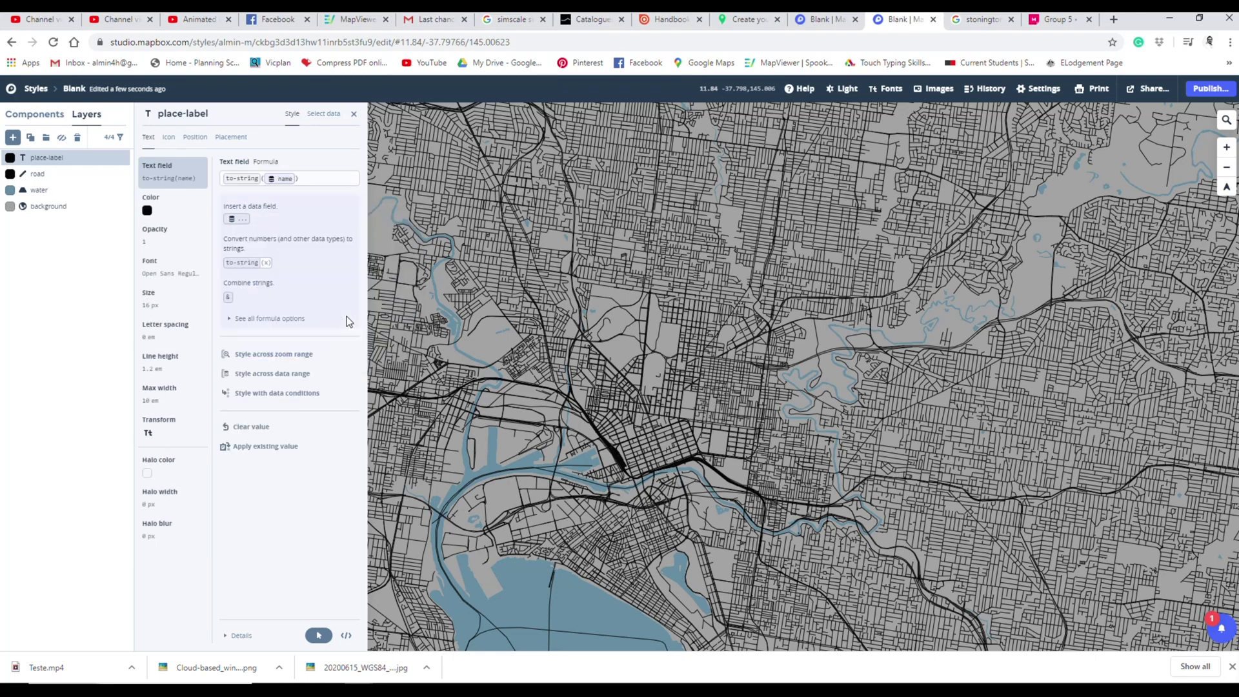
Examine the place name labels at different scales, from Melbourne's inner suburbs out to southeastern Australia and back in to Footscray
{"action": "left_click_drag", "start_coordinate": [660, 426], "coordinate": [809, 380]}
{"action": "scroll", "coordinate": [584, 327], "scroll_direction": "up", "scroll_amount": 5}
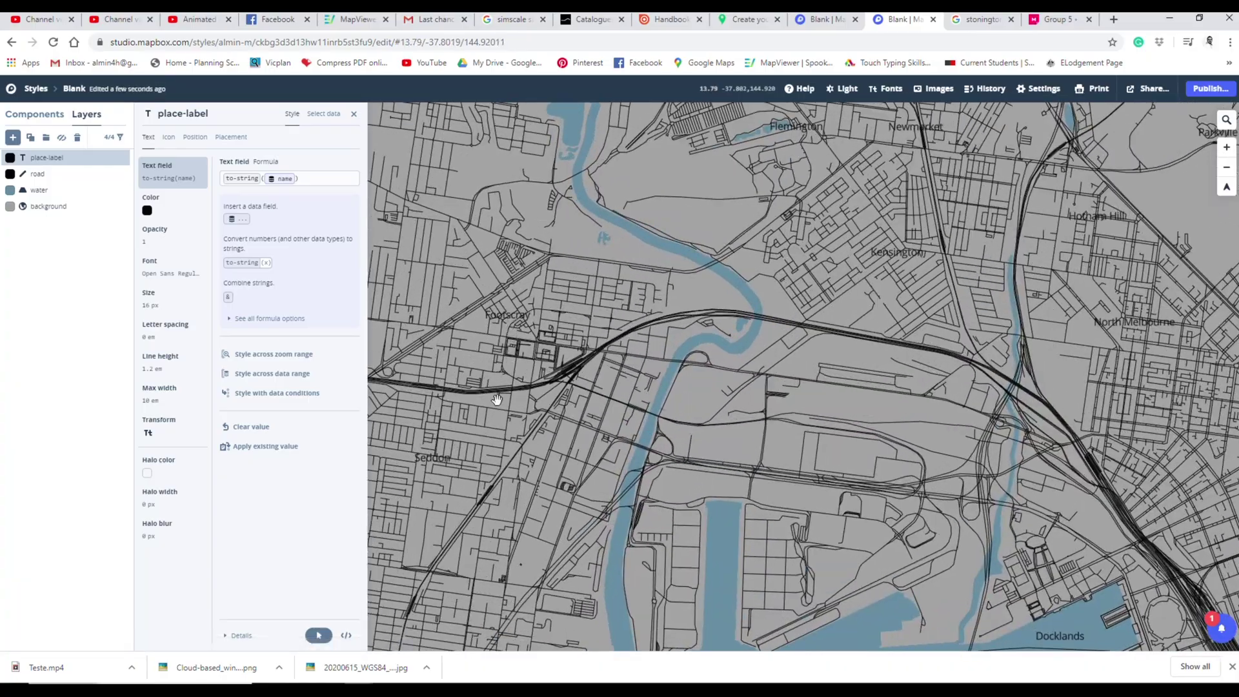
{"action": "scroll", "coordinate": [813, 404], "scroll_direction": "down", "scroll_amount": 10}
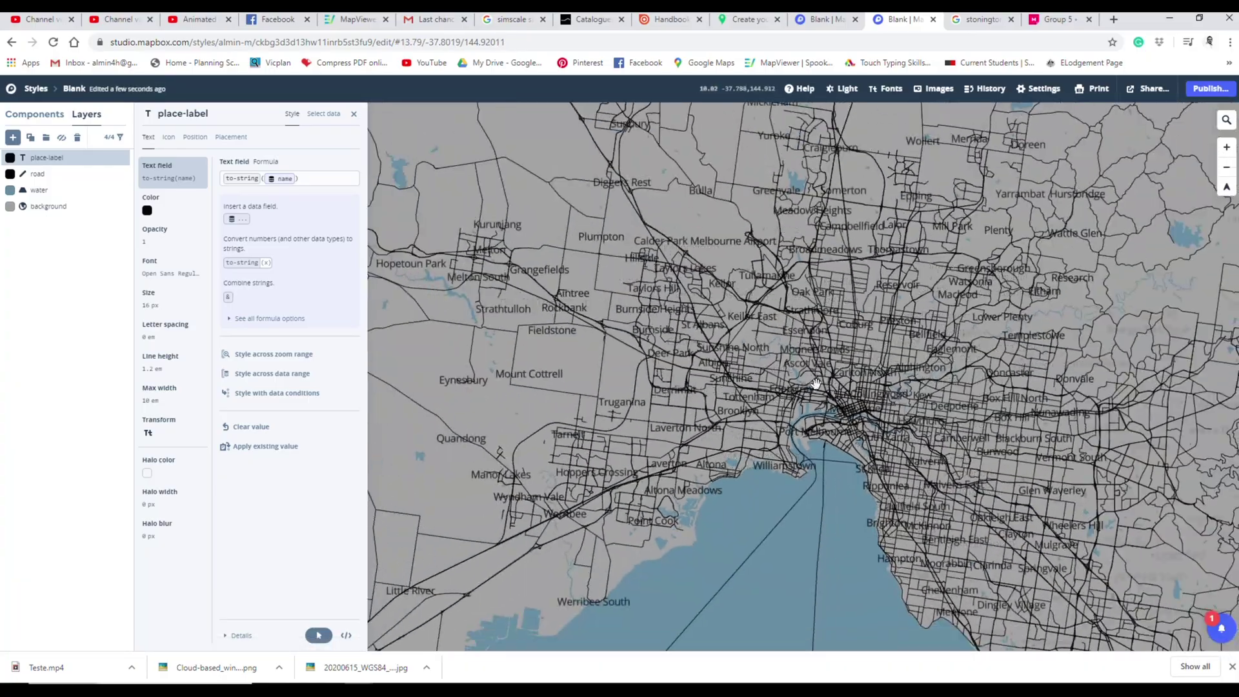
{"action": "scroll", "coordinate": [822, 379], "scroll_direction": "down", "scroll_amount": 8}
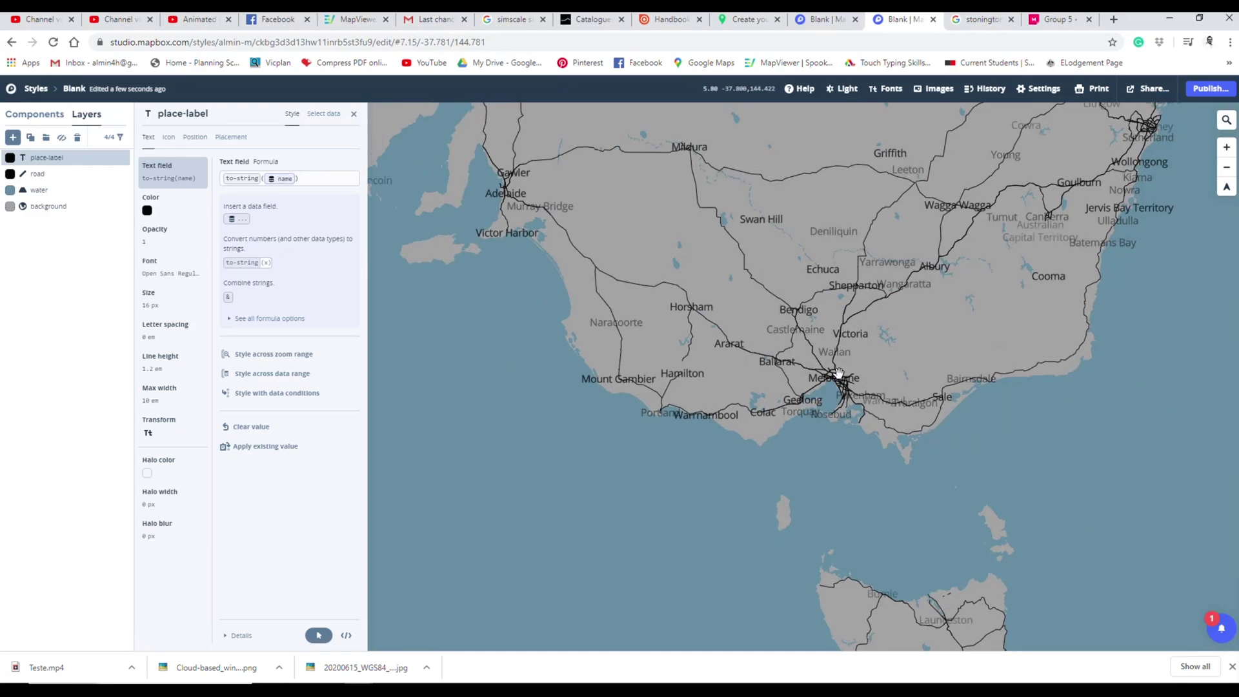
{"action": "left_click_drag", "start_coordinate": [942, 330], "coordinate": [897, 383]}
{"action": "scroll", "coordinate": [780, 439], "scroll_direction": "up", "scroll_amount": 8}
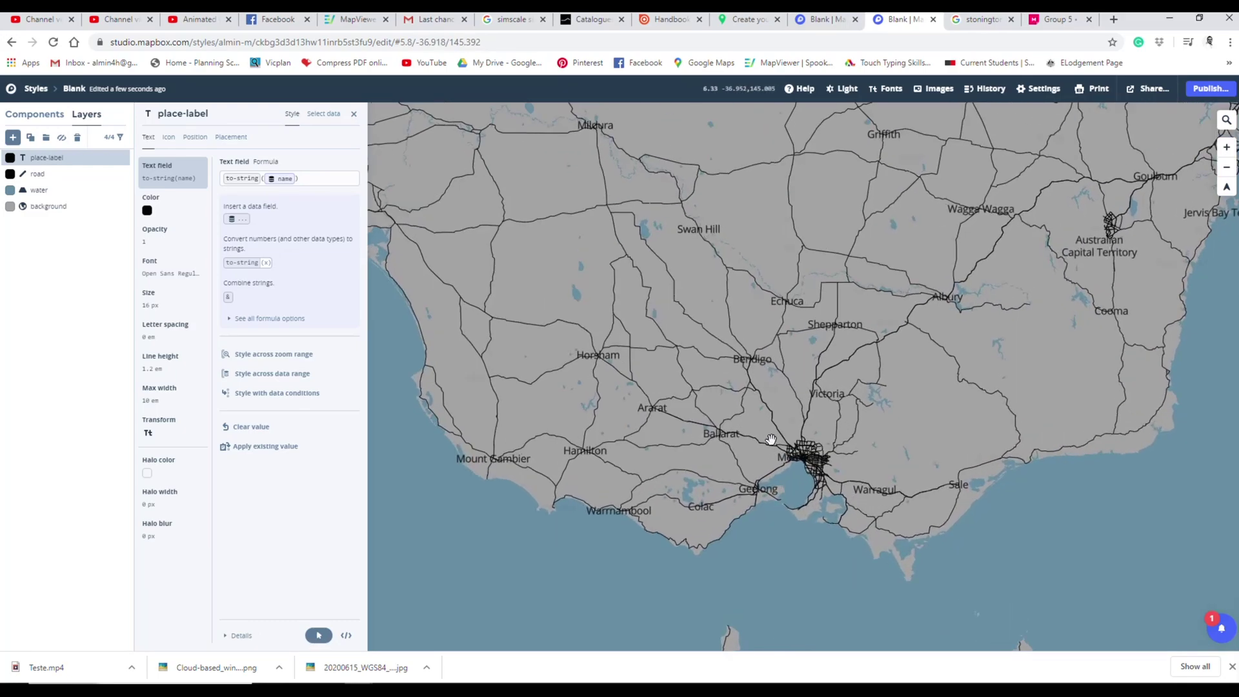
{"action": "scroll", "coordinate": [838, 477], "scroll_direction": "up", "scroll_amount": 7}
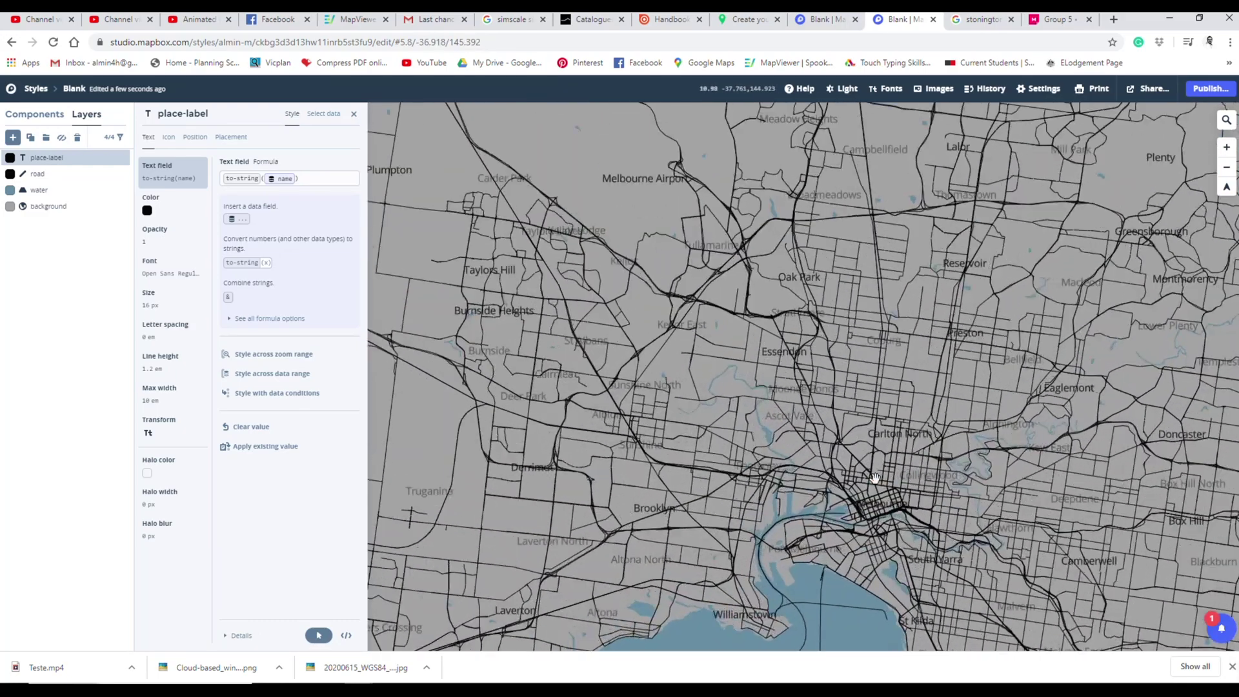
{"action": "scroll", "coordinate": [645, 297], "scroll_direction": "up", "scroll_amount": 5}
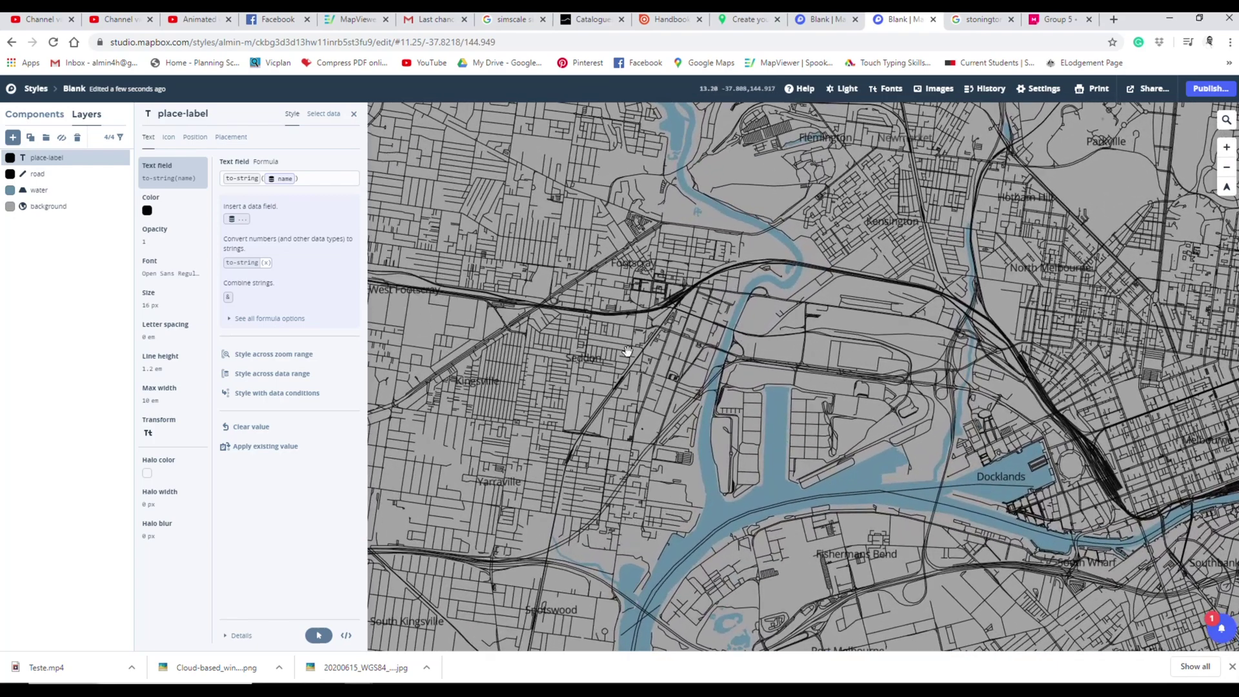
{"action": "scroll", "coordinate": [742, 310], "scroll_direction": "down", "scroll_amount": 2}
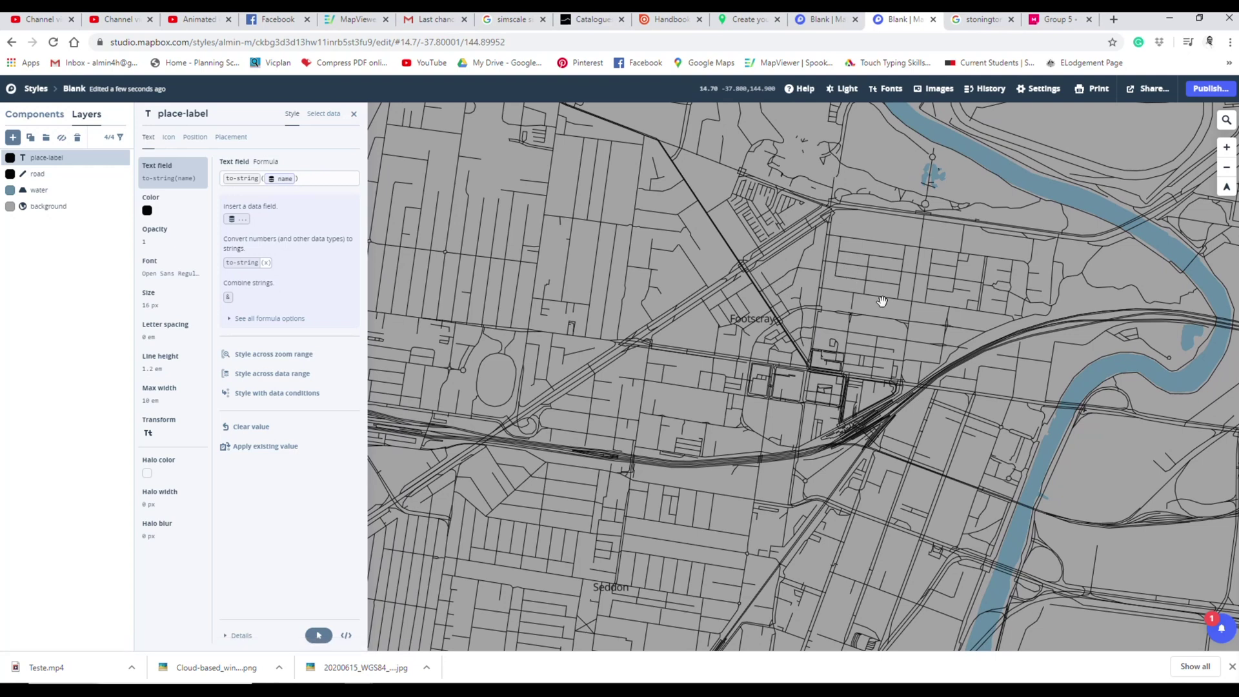
{"action": "left_click_drag", "start_coordinate": [816, 350], "coordinate": [710, 342]}
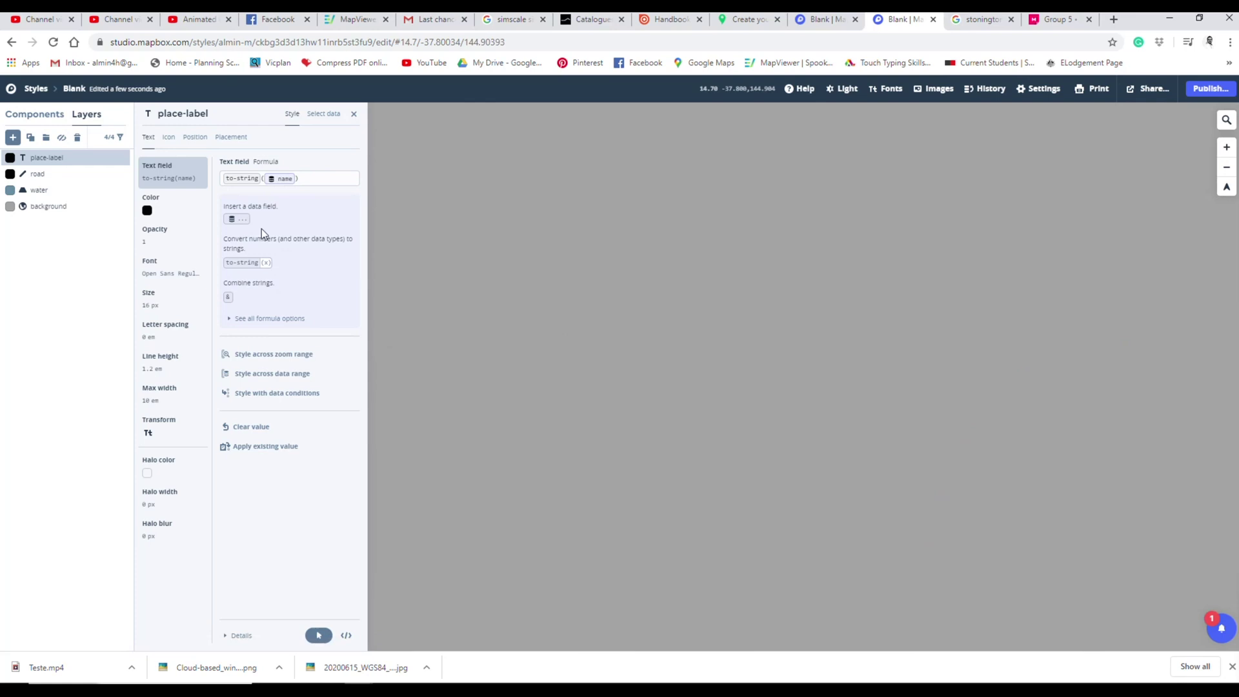
Change the road layer's line color to pale pink #fbdada and check it around Footscray
{"action": "left_click", "coordinate": [38, 174]}
{"action": "left_click", "coordinate": [246, 154]}
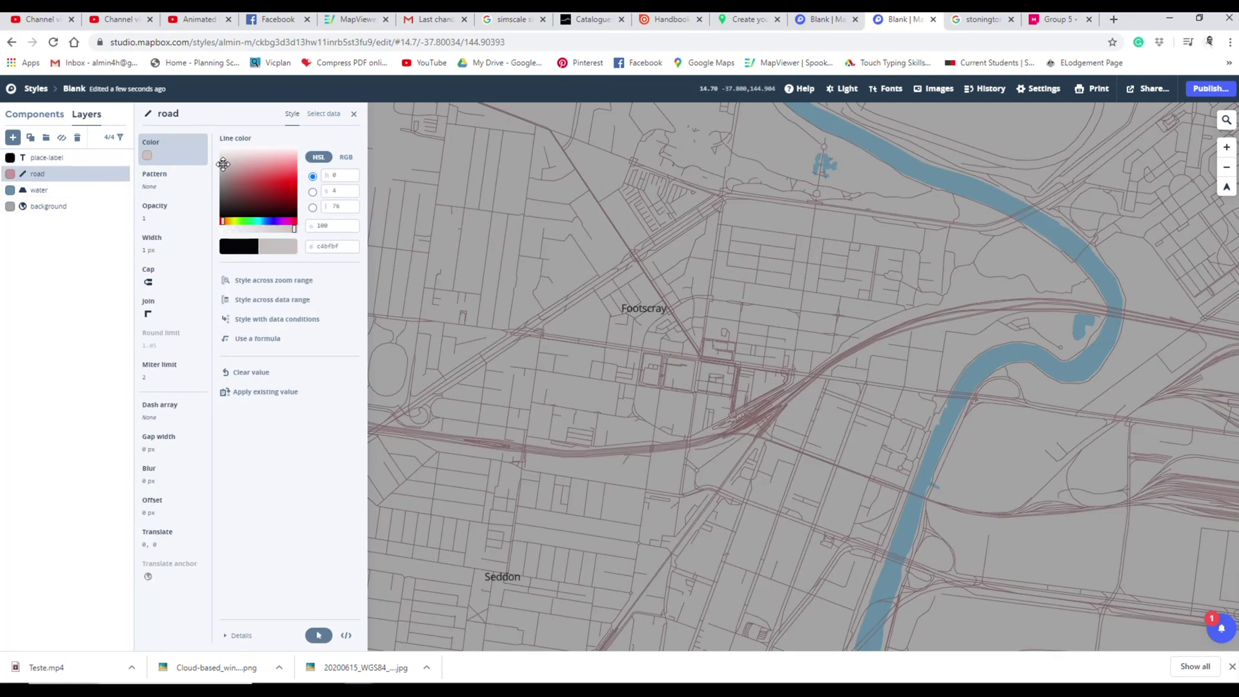
{"action": "left_click_drag", "start_coordinate": [249, 155], "coordinate": [249, 156]}
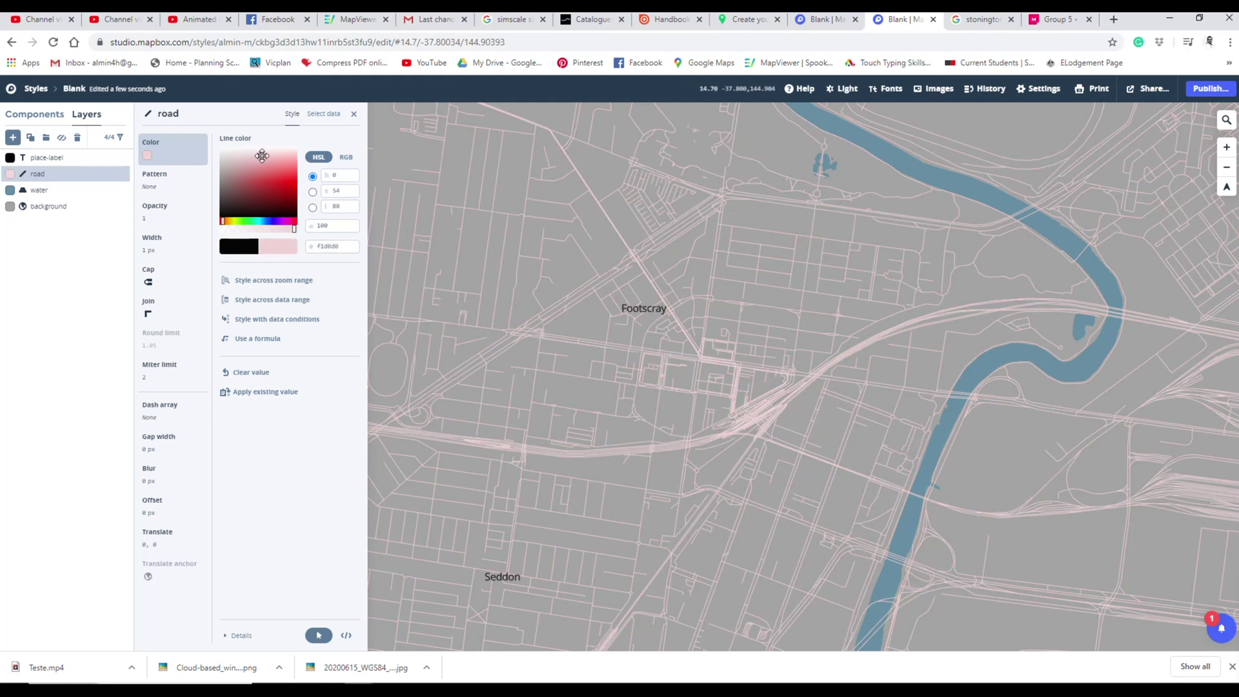
{"action": "mouse_move", "coordinate": [262, 155]}
{"action": "left_mouse_down"}
{"action": "mouse_move", "coordinate": [248, 159]}
{"action": "mouse_move", "coordinate": [282, 153]}
{"action": "left_mouse_up"}
{"action": "left_click", "coordinate": [564, 445]}
{"action": "left_click_drag", "start_coordinate": [727, 367], "coordinate": [829, 406]}
{"action": "scroll", "coordinate": [805, 335], "scroll_direction": "up", "scroll_amount": 2}
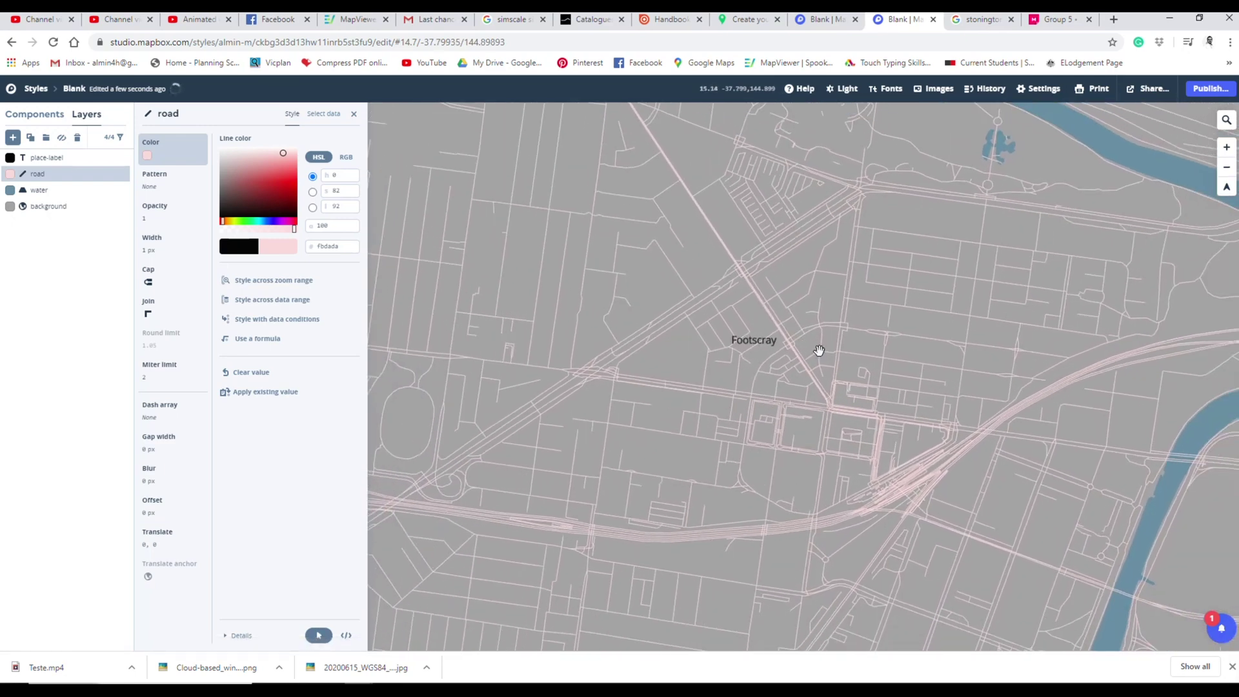
Try the Open Sans Bold, ExtraBold and Light fonts on the place-label text, and settle on Open Sans Condensed Bold
{"action": "left_click", "coordinate": [54, 160]}
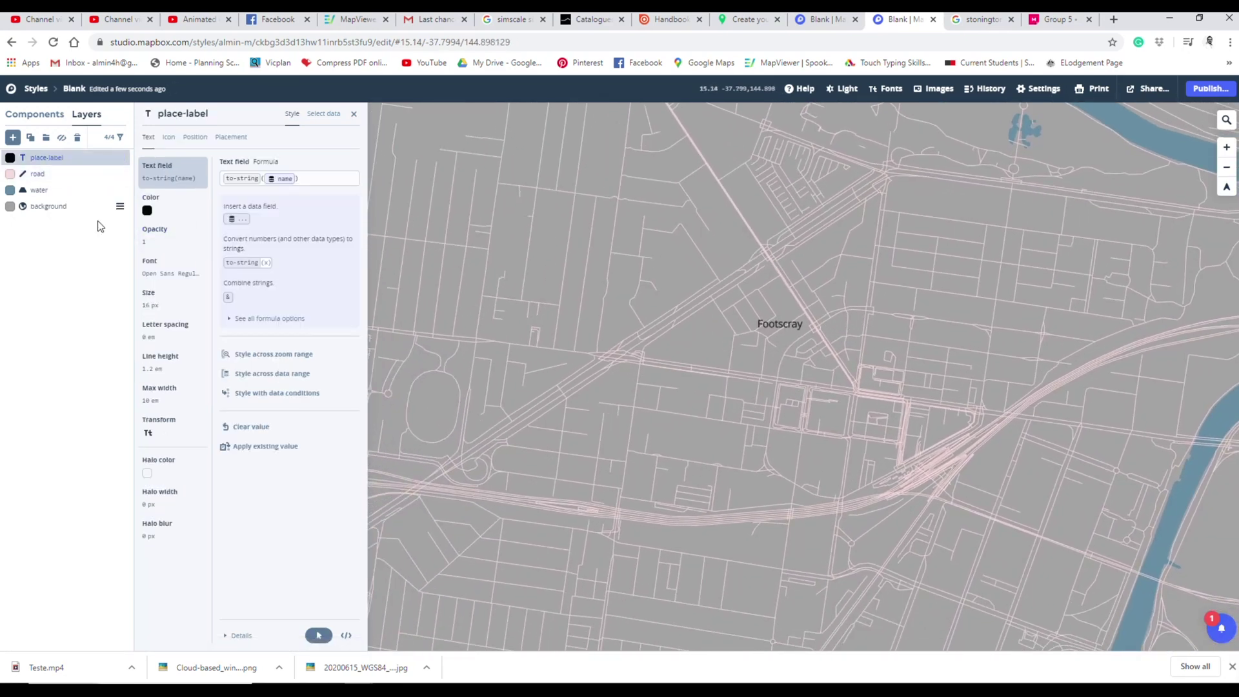
{"action": "left_click", "coordinate": [176, 279]}
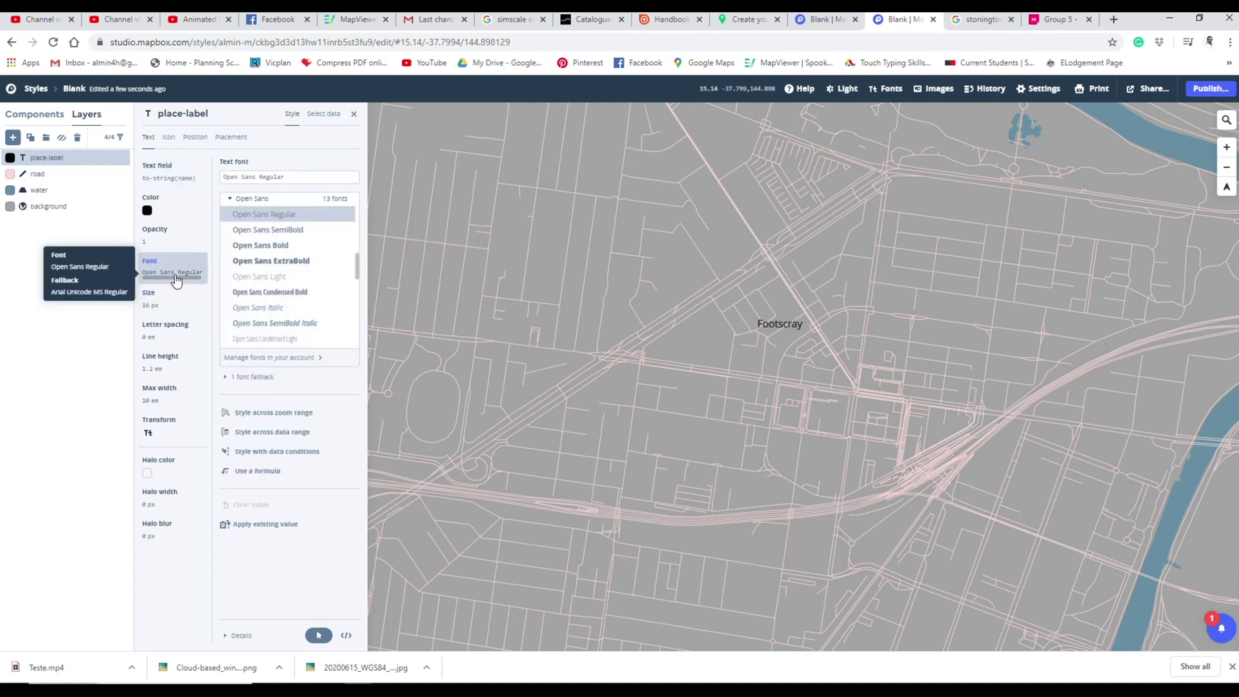
{"action": "left_click", "coordinate": [276, 245]}
{"action": "left_click", "coordinate": [282, 261]}
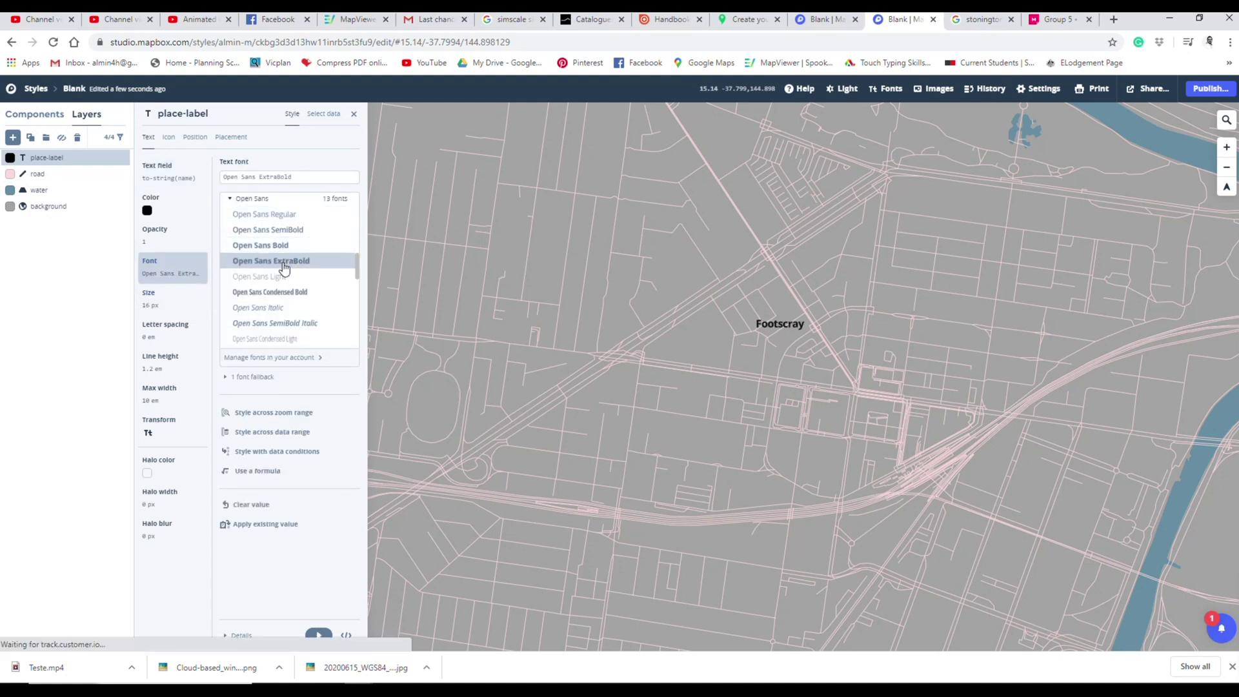
{"action": "left_click", "coordinate": [282, 278]}
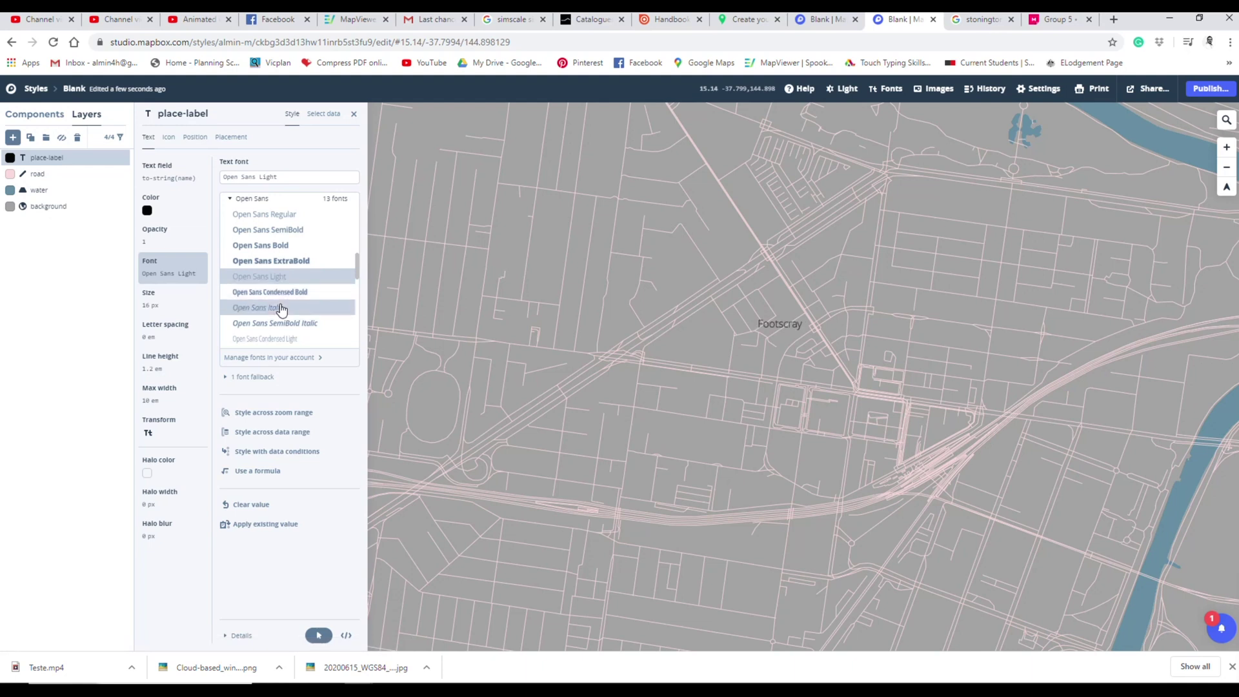
{"action": "left_click", "coordinate": [283, 294]}
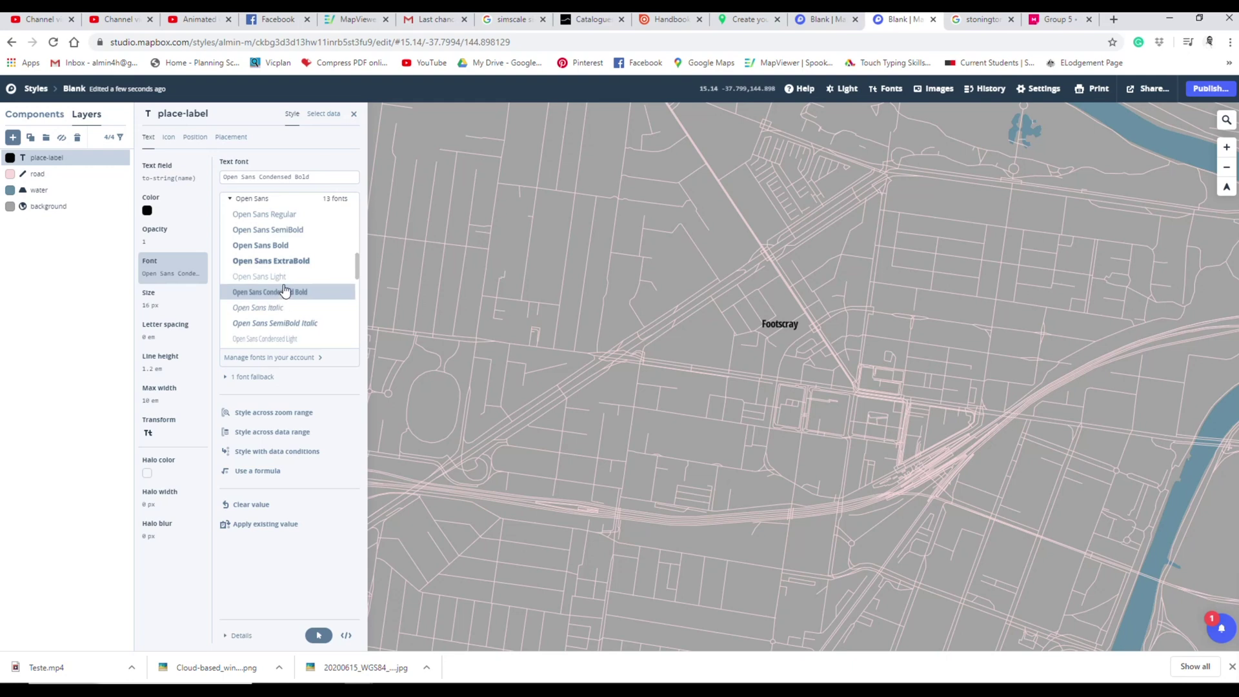
Examine the restyled suburb labels over the pink roads around Footscray, from the surrounding suburbs down to individual streets
{"action": "scroll", "coordinate": [676, 360], "scroll_direction": "down", "scroll_amount": 3}
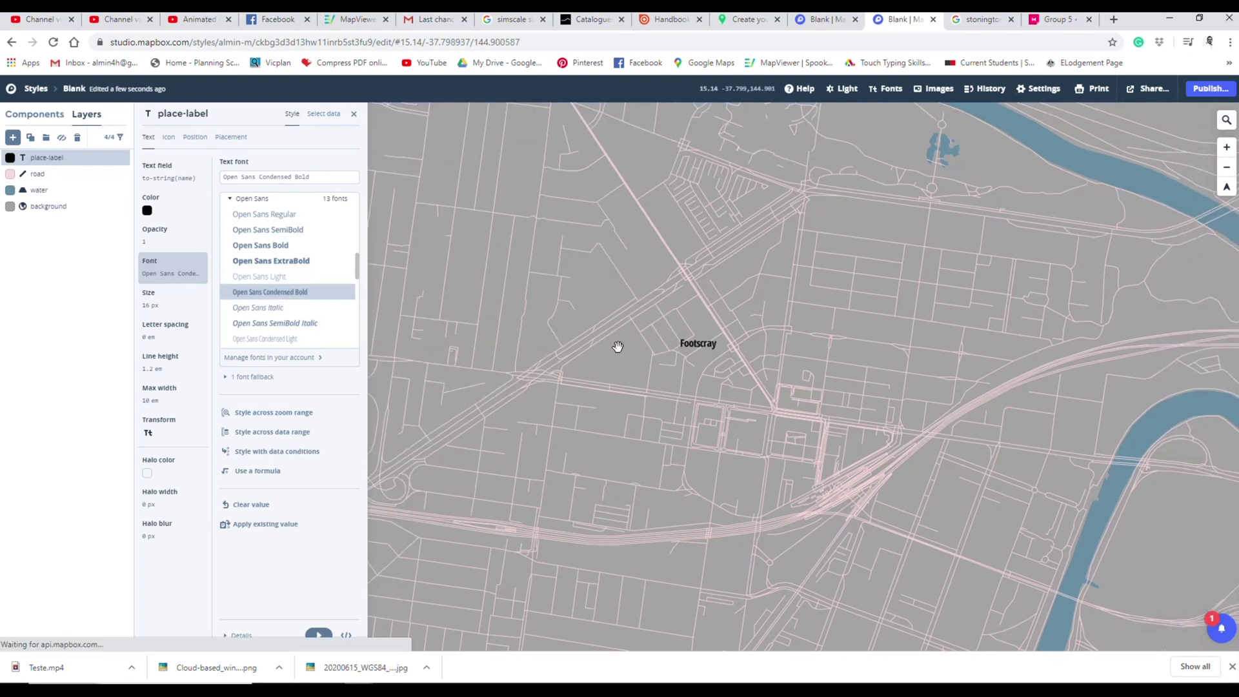
{"action": "scroll", "coordinate": [783, 329], "scroll_direction": "down", "scroll_amount": 4}
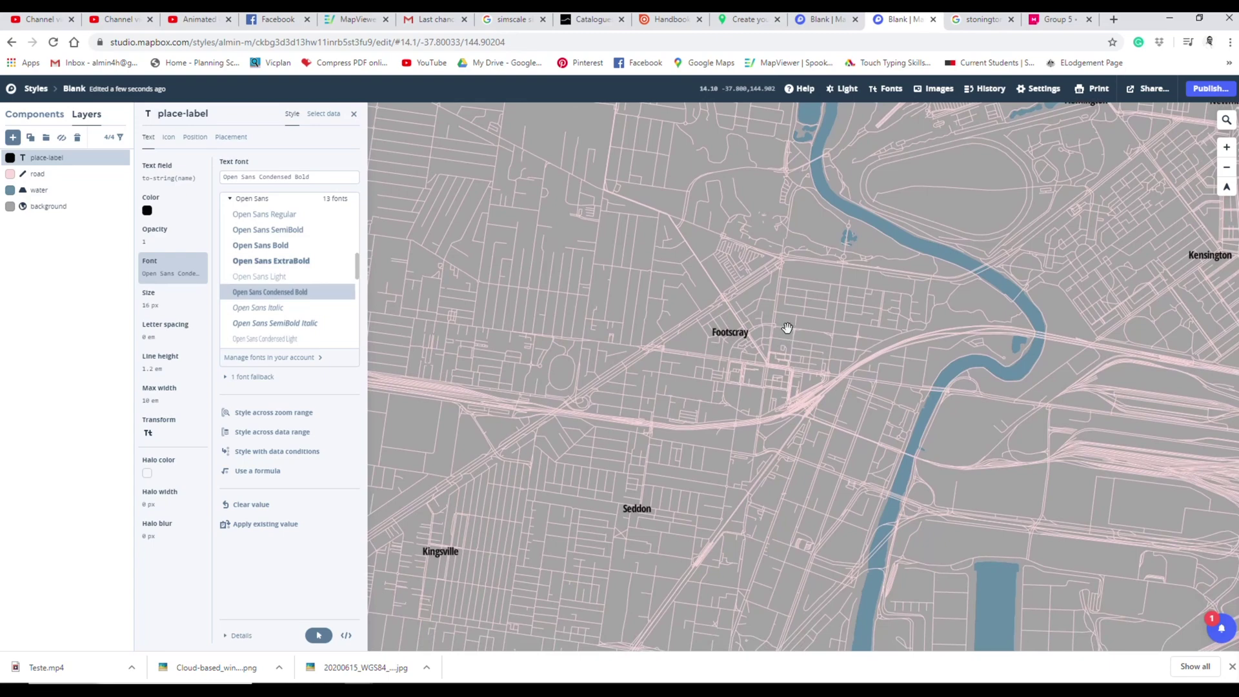
{"action": "scroll", "coordinate": [783, 329], "scroll_direction": "up", "scroll_amount": 3}
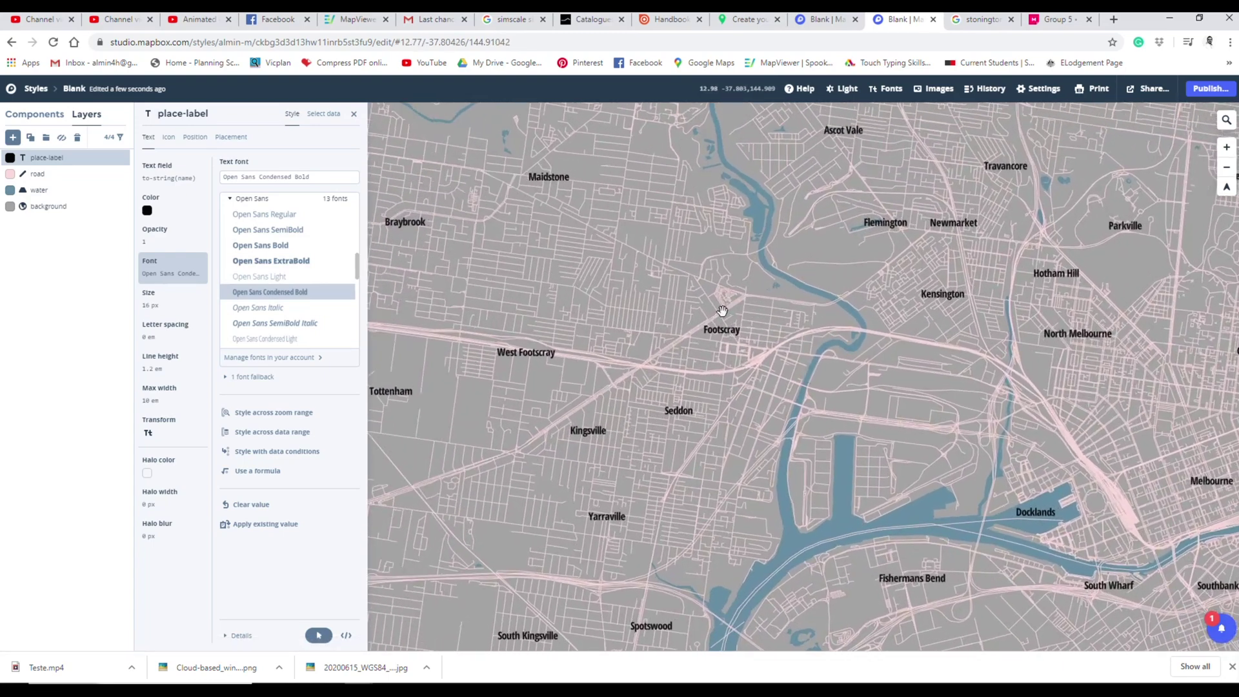
{"action": "scroll", "coordinate": [758, 370], "scroll_direction": "up", "scroll_amount": 1}
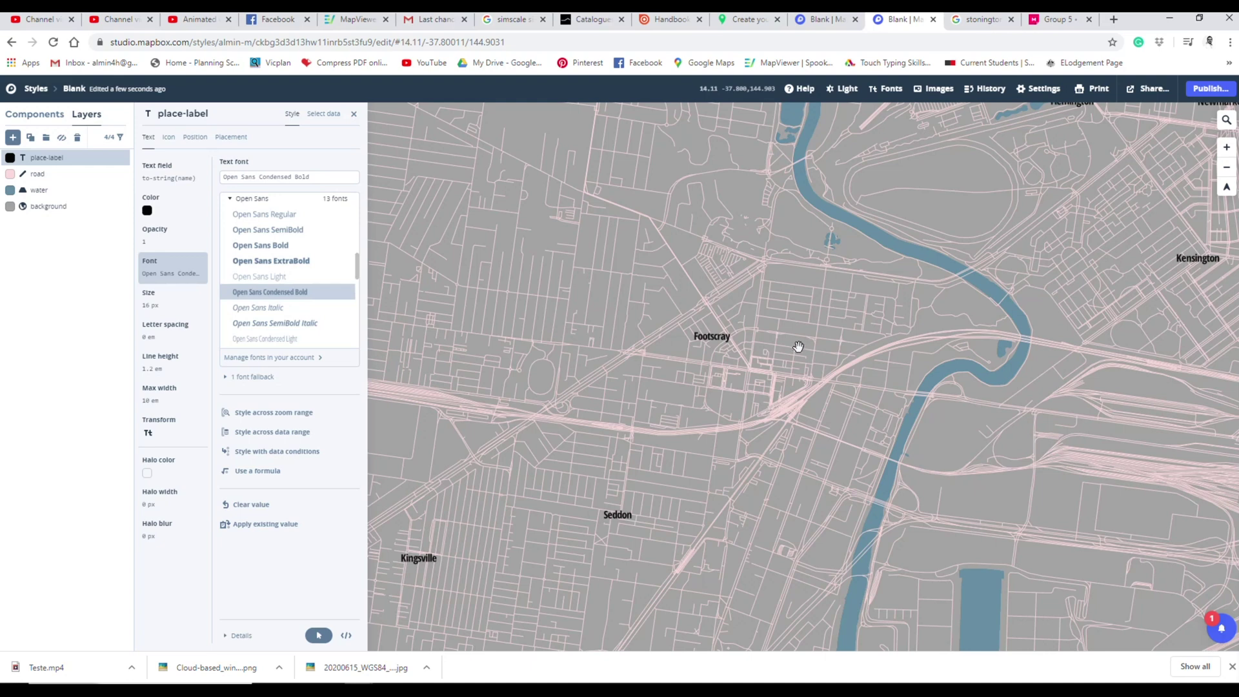
{"action": "left_click_drag", "start_coordinate": [800, 333], "coordinate": [800, 327]}
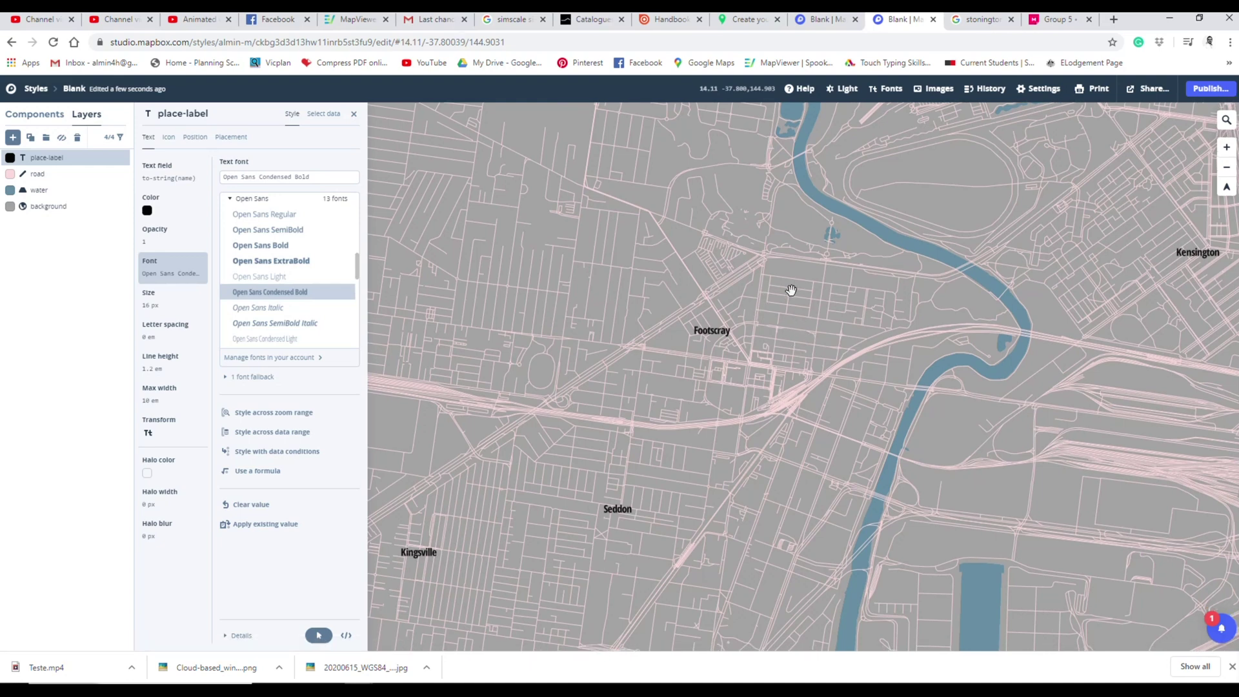
{"action": "scroll", "coordinate": [781, 346], "scroll_direction": "up", "scroll_amount": 2}
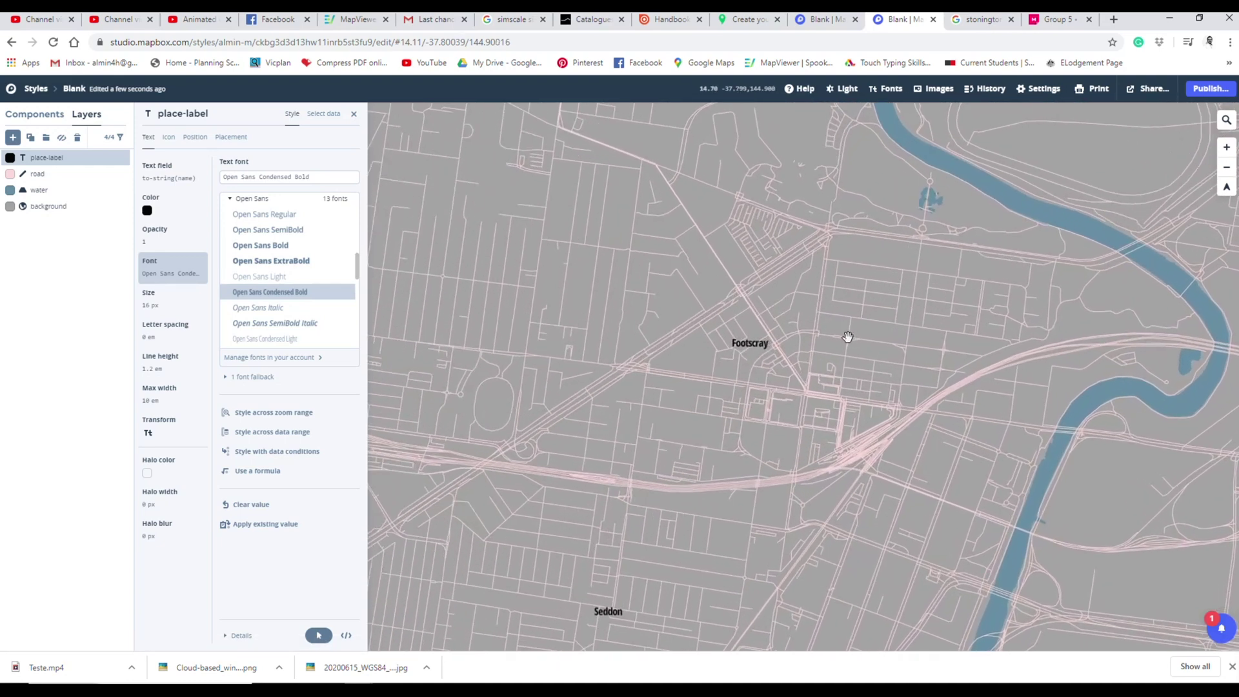
{"action": "scroll", "coordinate": [778, 343], "scroll_direction": "up", "scroll_amount": 6}
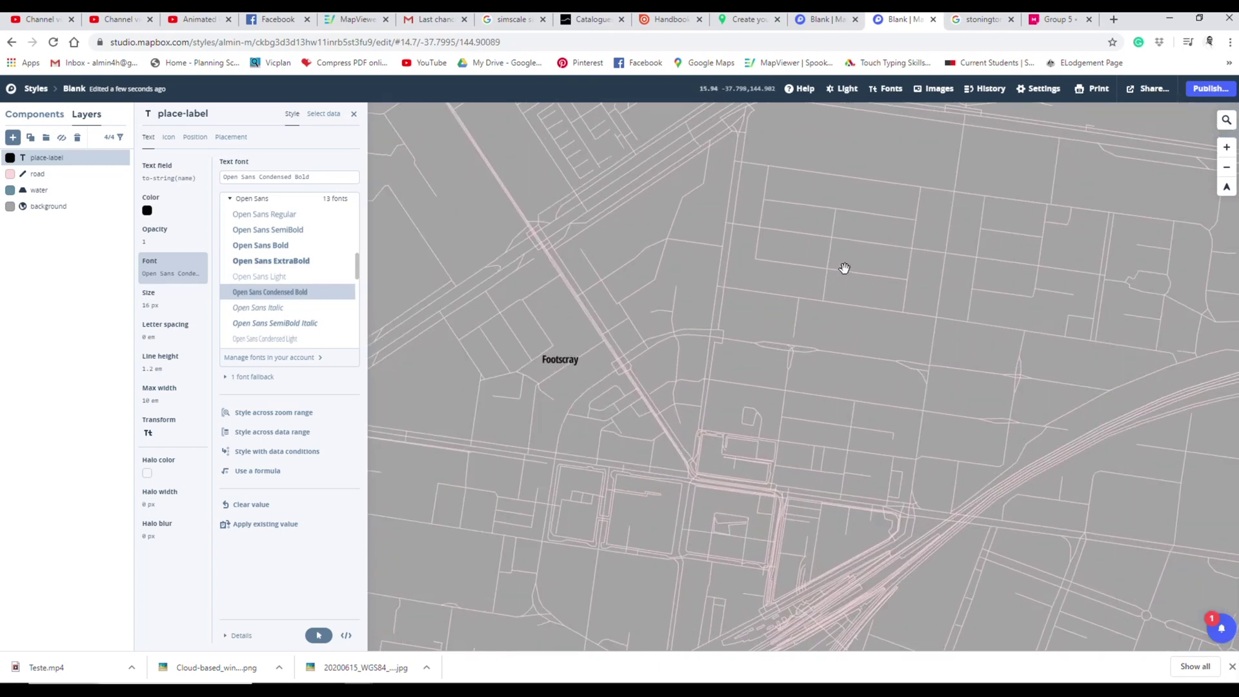
{"action": "left_click_drag", "start_coordinate": [829, 295], "coordinate": [874, 293]}
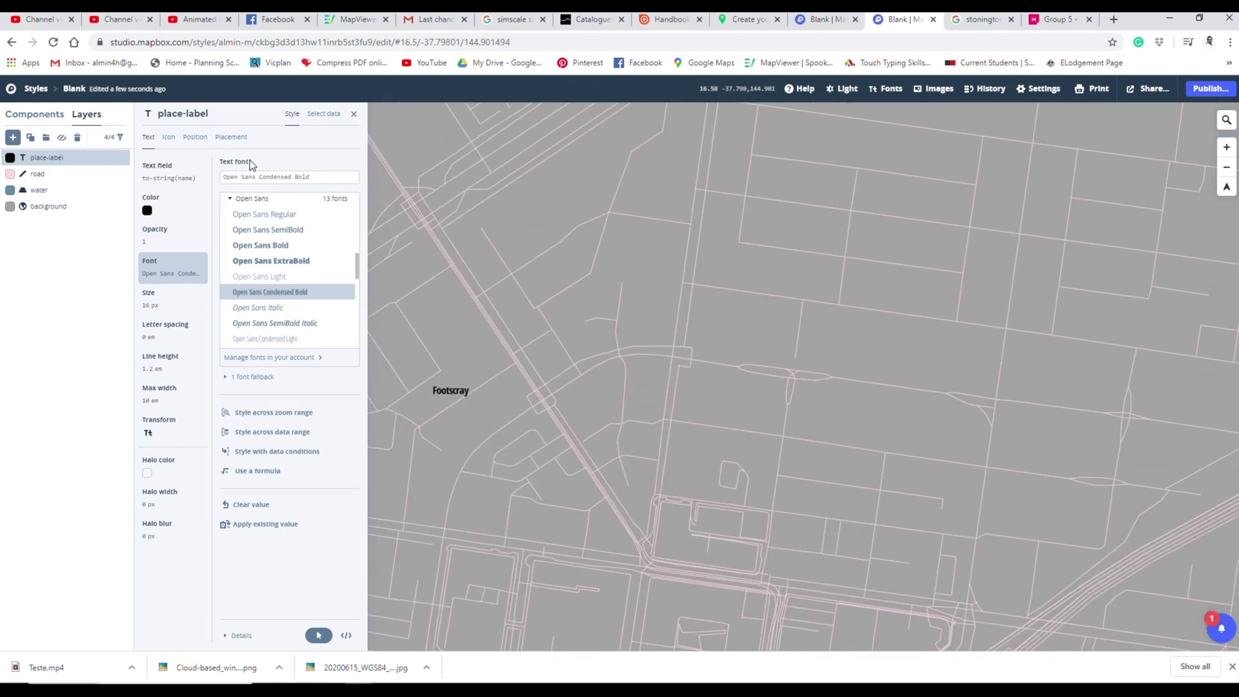
Add a new layer from the building data of the Mapbox Streets v8 source and check its coverage around Footscray
{"action": "left_click", "coordinate": [26, 140]}
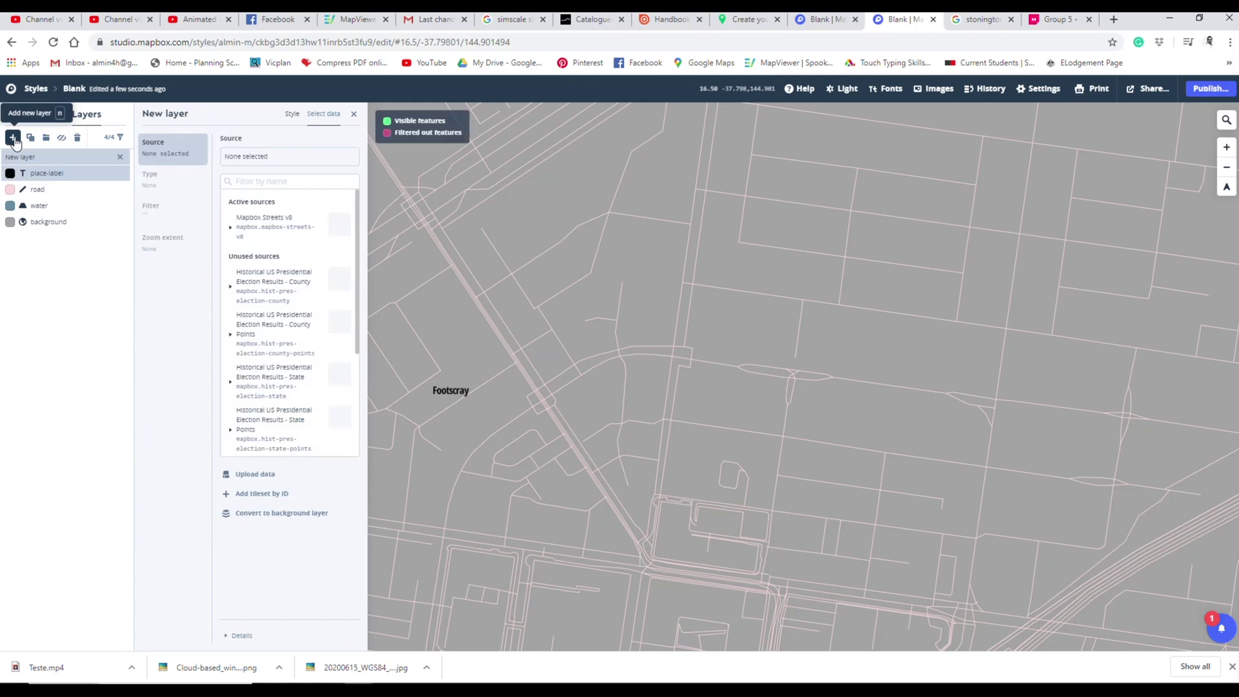
{"action": "left_click", "coordinate": [240, 234]}
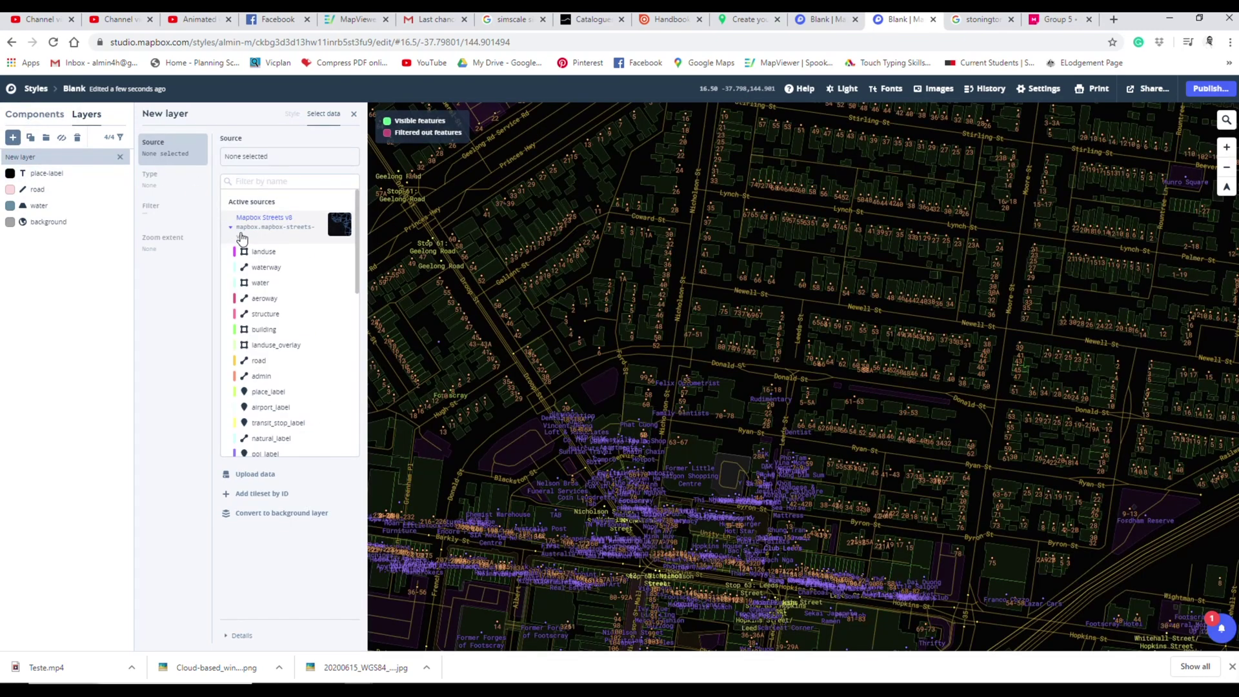
{"action": "left_click", "coordinate": [291, 330]}
{"action": "left_click_drag", "start_coordinate": [818, 367], "coordinate": [842, 371]}
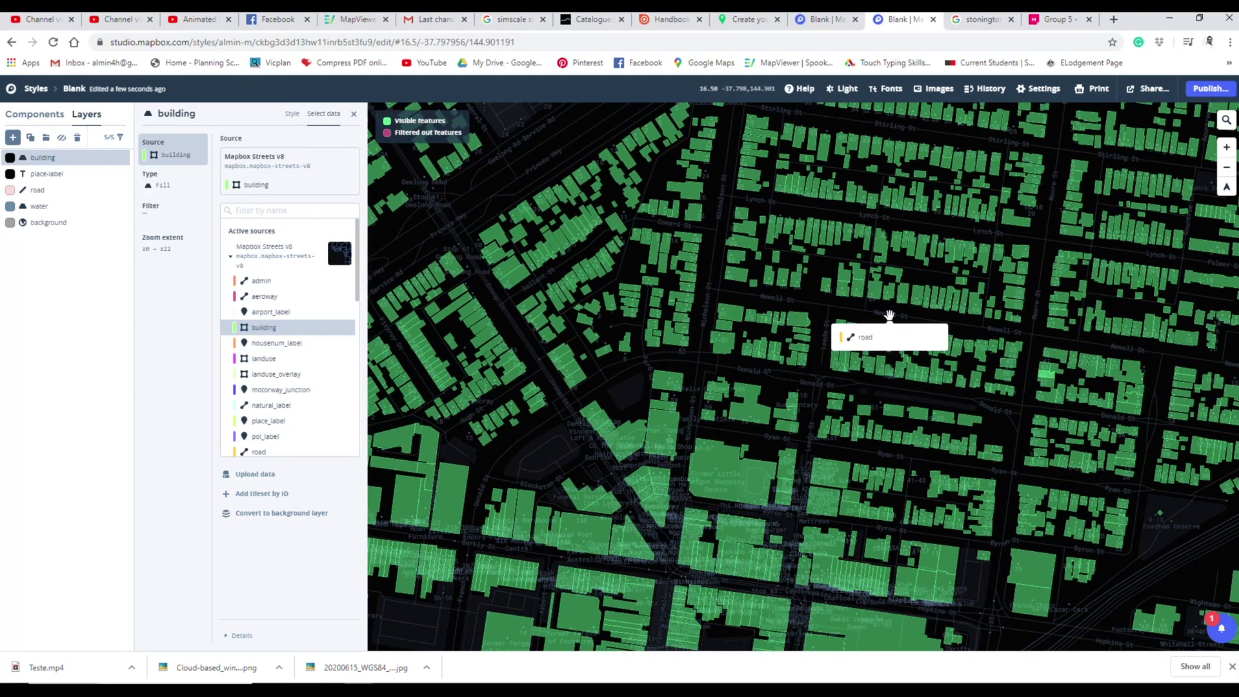
{"action": "scroll", "coordinate": [889, 315], "scroll_direction": "down", "scroll_amount": 2}
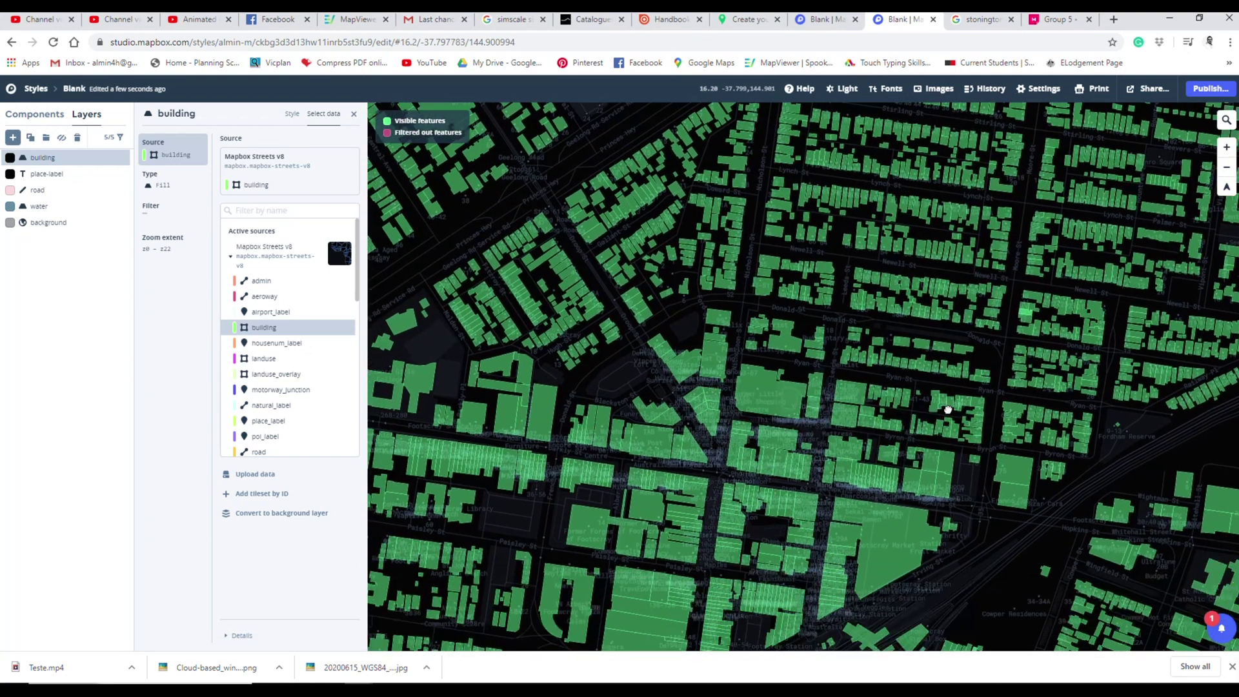
{"action": "left_click_drag", "start_coordinate": [948, 410], "coordinate": [983, 317]}
Set the building layer's fill color to near-black #0d0d0d and check the footprints around Footscray
{"action": "left_click", "coordinate": [292, 115]}
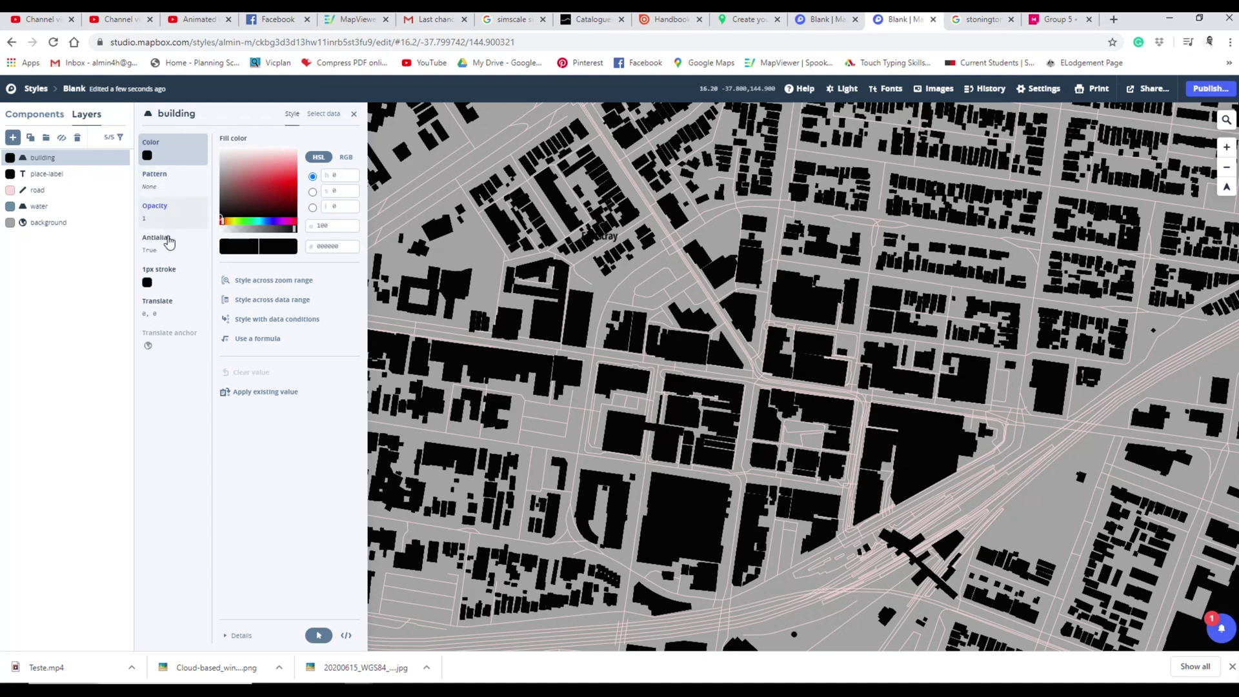
{"action": "left_click_drag", "start_coordinate": [257, 182], "coordinate": [219, 222]}
{"action": "left_click_drag", "start_coordinate": [682, 376], "coordinate": [673, 460]}
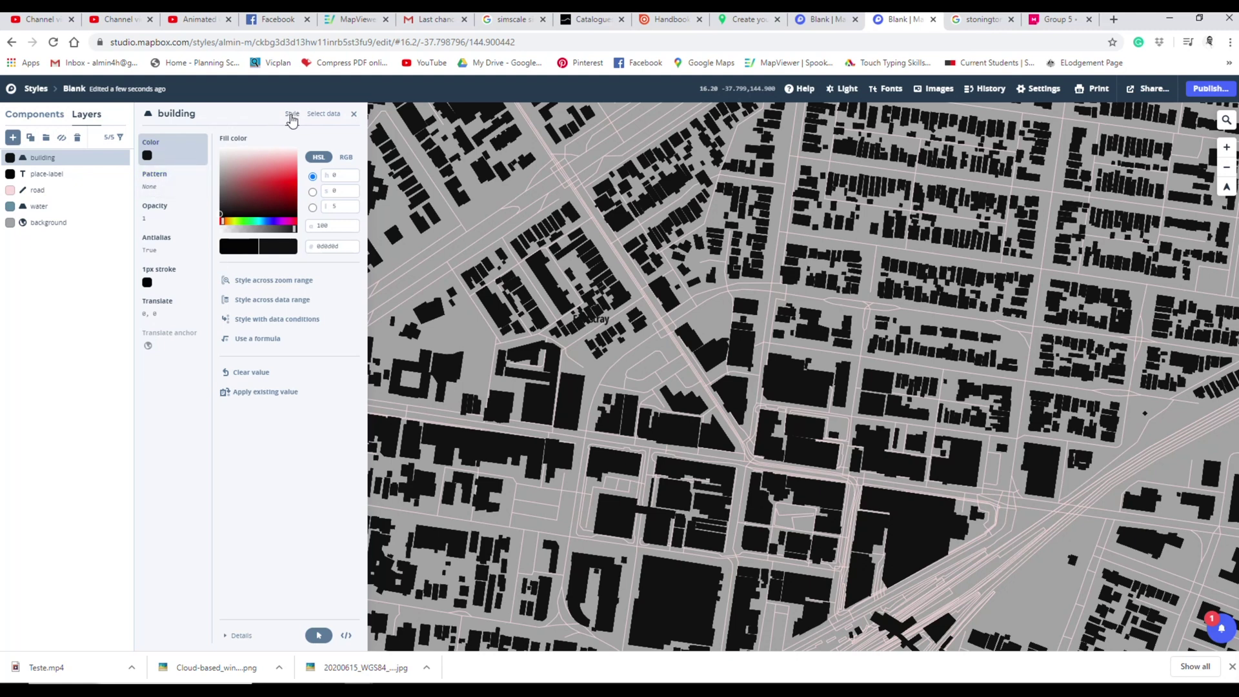
Change the building layer's type to Fill extrusion, accept the loss of its assigned styles, and tilt the map into perspective
{"action": "left_click", "coordinate": [320, 116]}
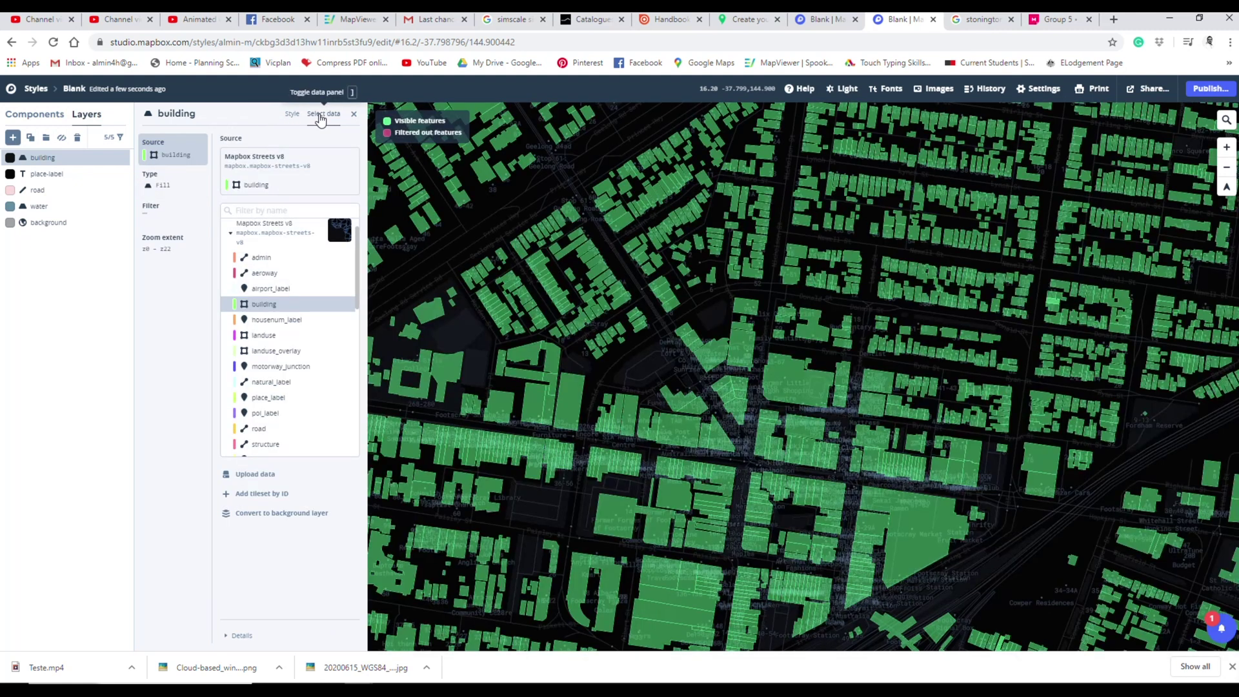
{"action": "left_click", "coordinate": [180, 197]}
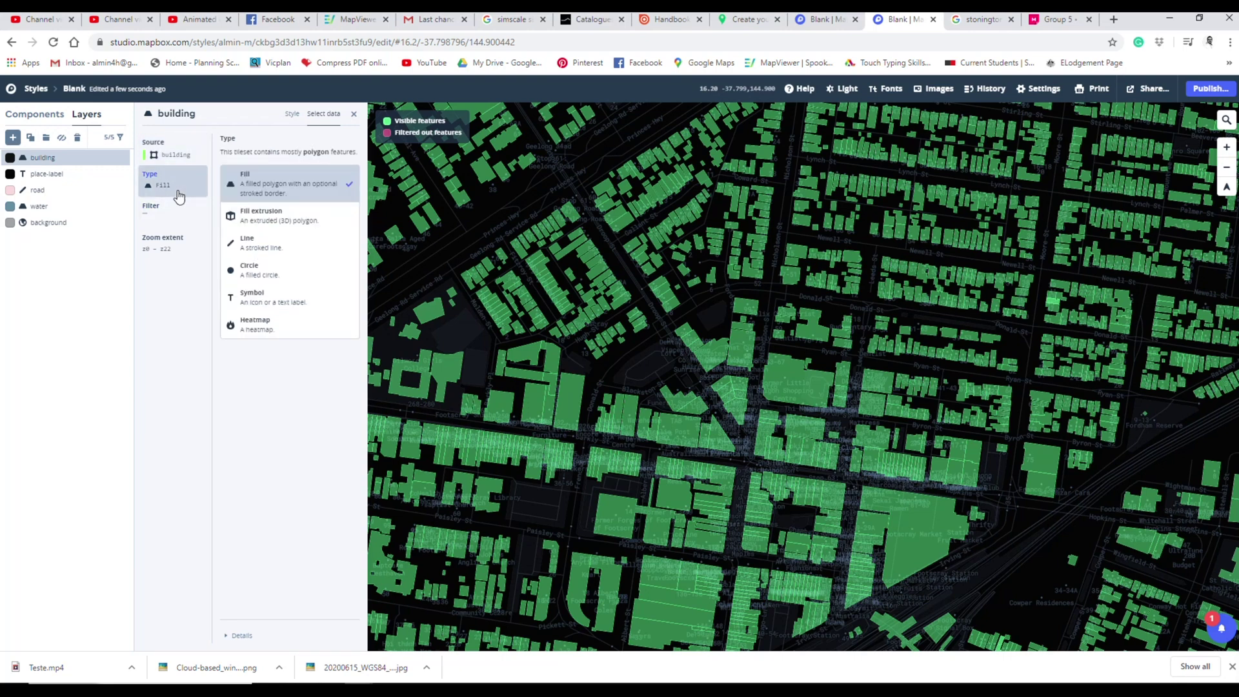
{"action": "left_click", "coordinate": [282, 225]}
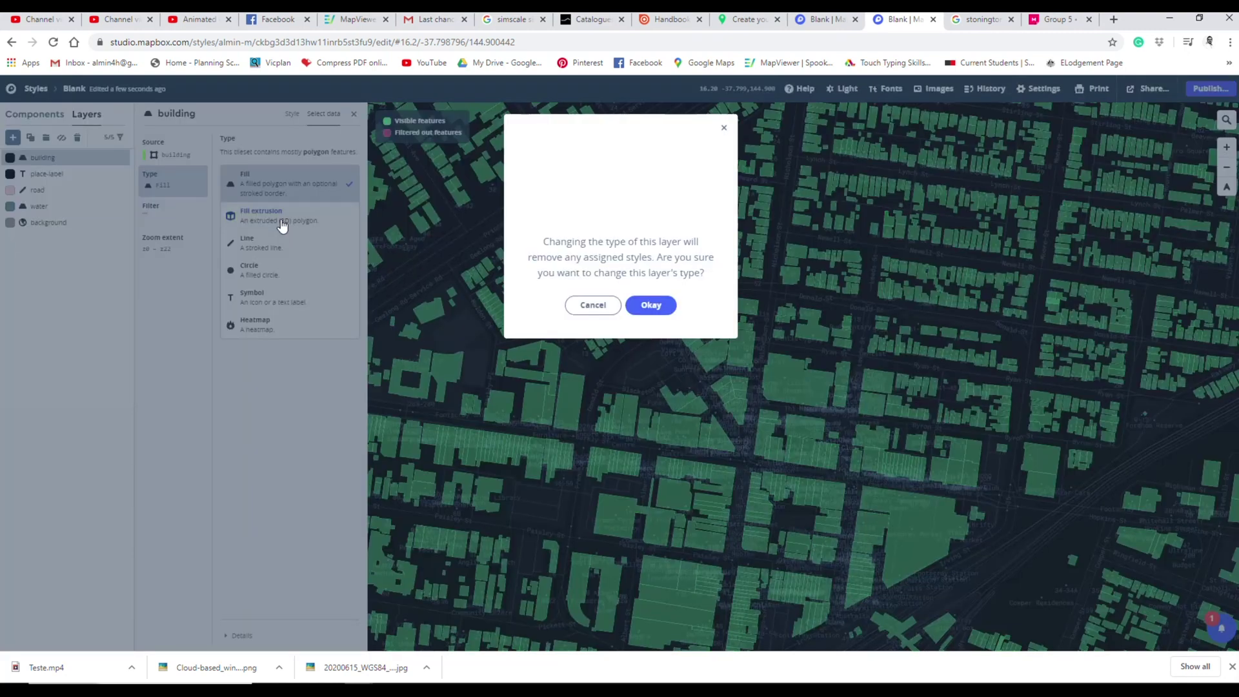
{"action": "left_click", "coordinate": [659, 308]}
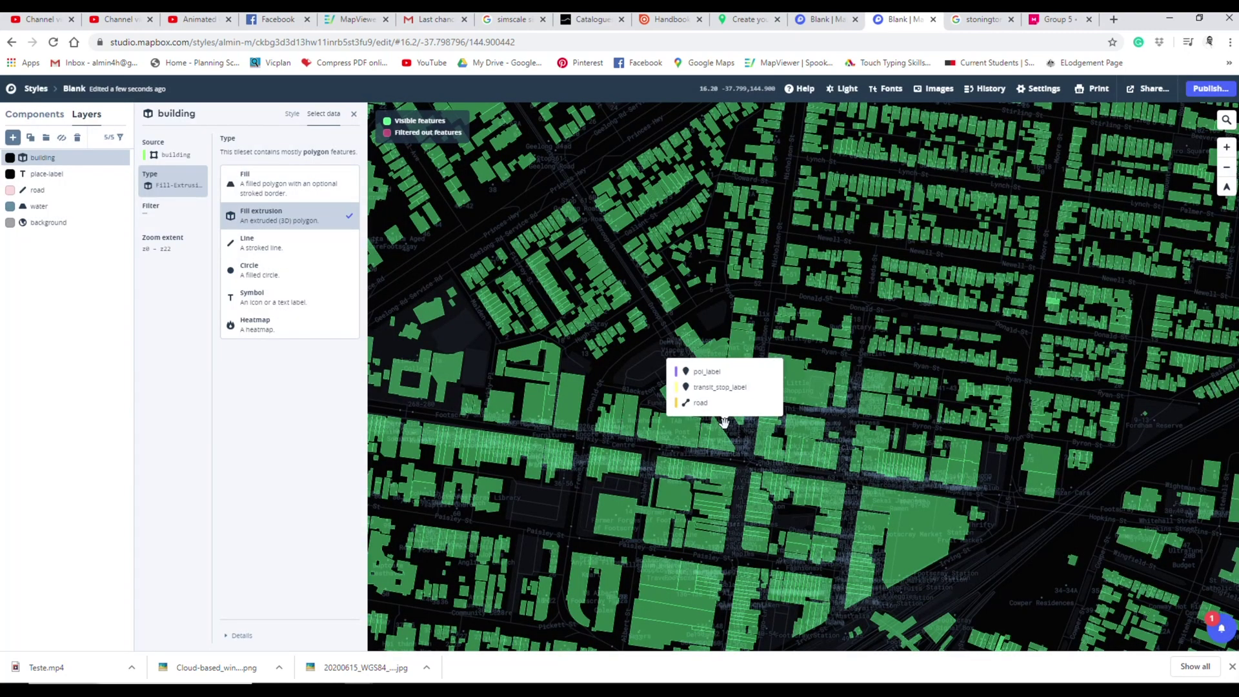
{"action": "left_click_drag", "start_coordinate": [853, 529], "coordinate": [829, 408]}
{"action": "scroll", "coordinate": [826, 407], "scroll_direction": "up", "scroll_amount": 1}
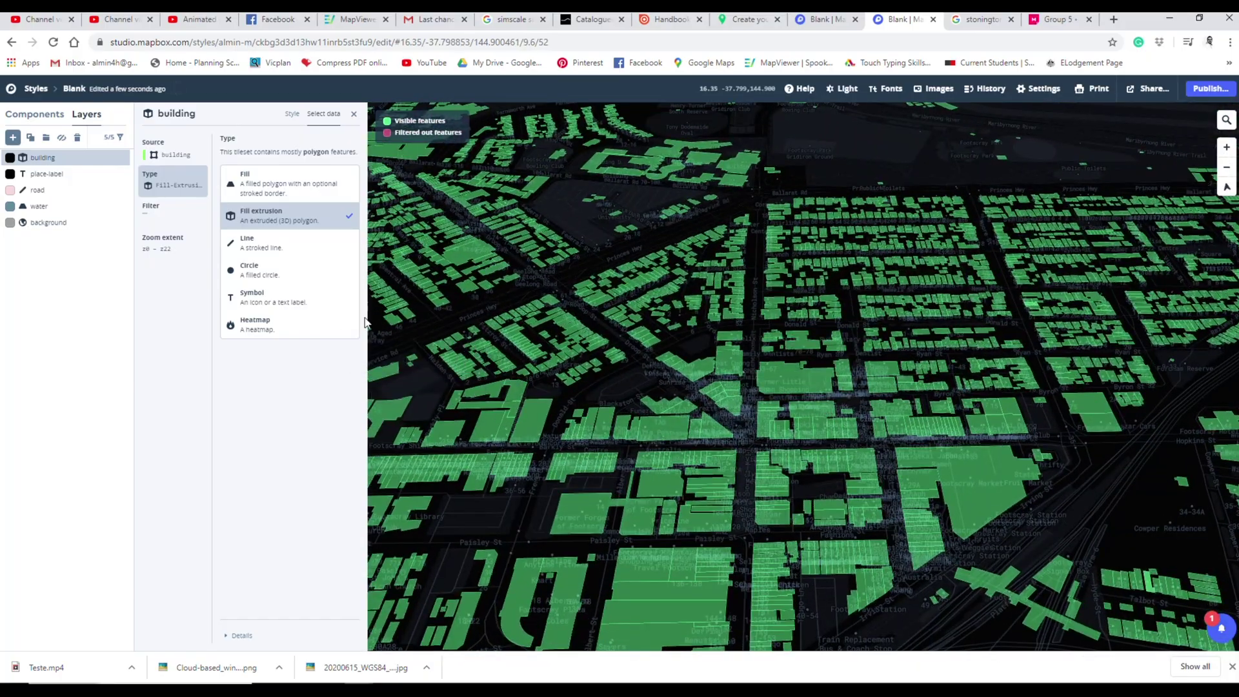
Style the building layer's fill height across a data range based on the height field
{"action": "left_click", "coordinate": [293, 115]}
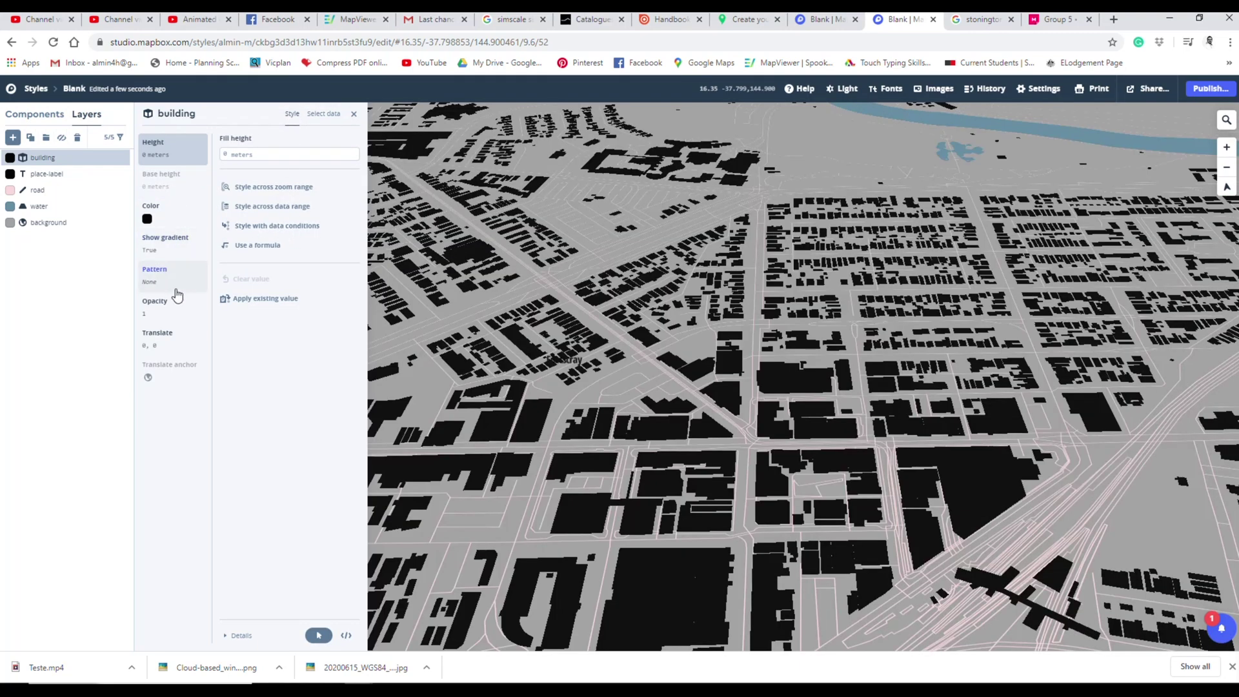
{"action": "left_click", "coordinate": [49, 163]}
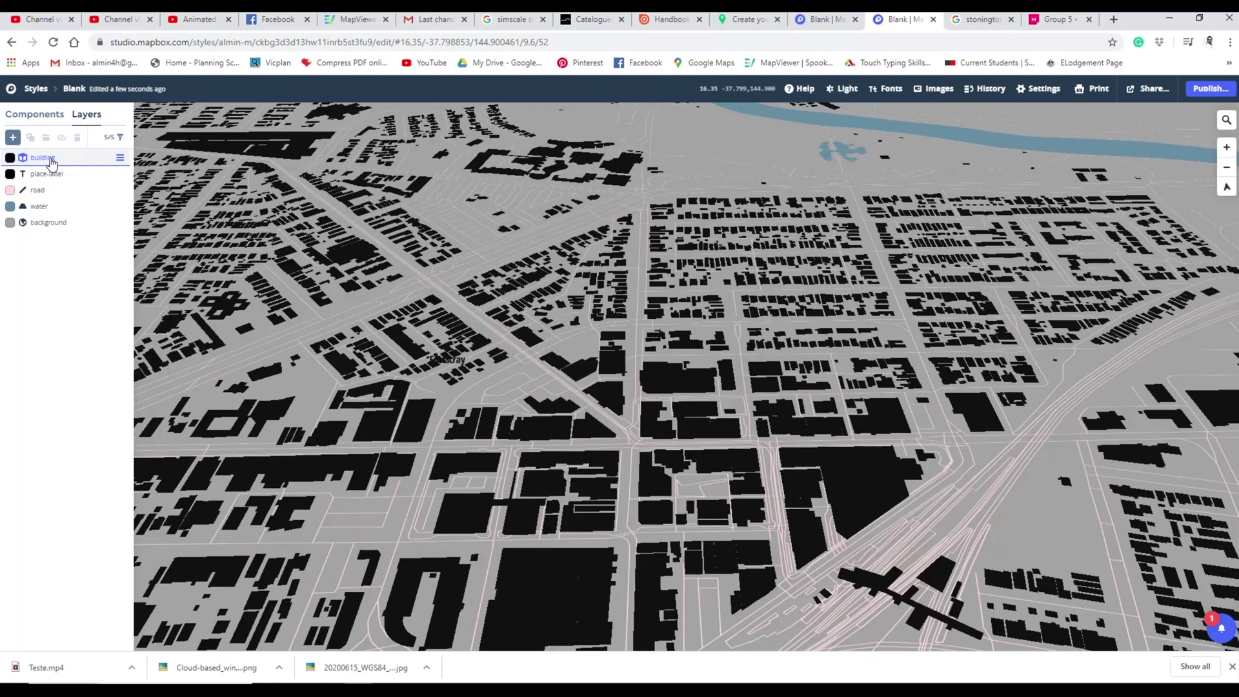
{"action": "left_click", "coordinate": [52, 162]}
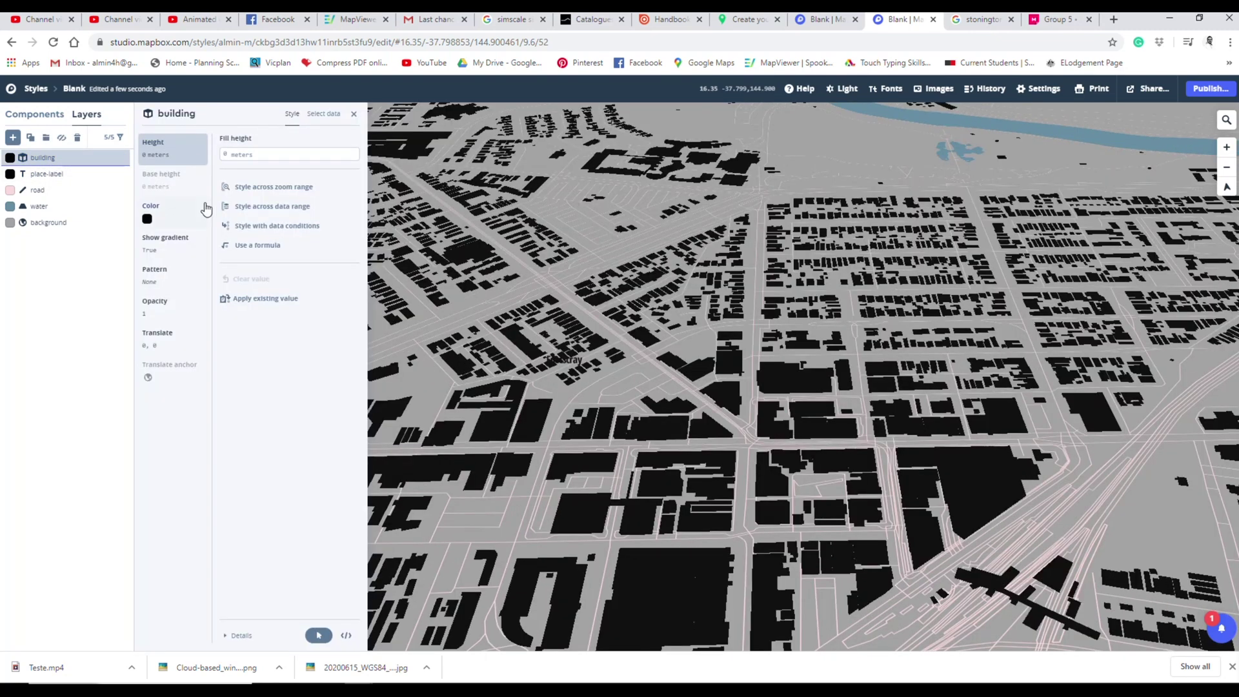
{"action": "left_click", "coordinate": [280, 213]}
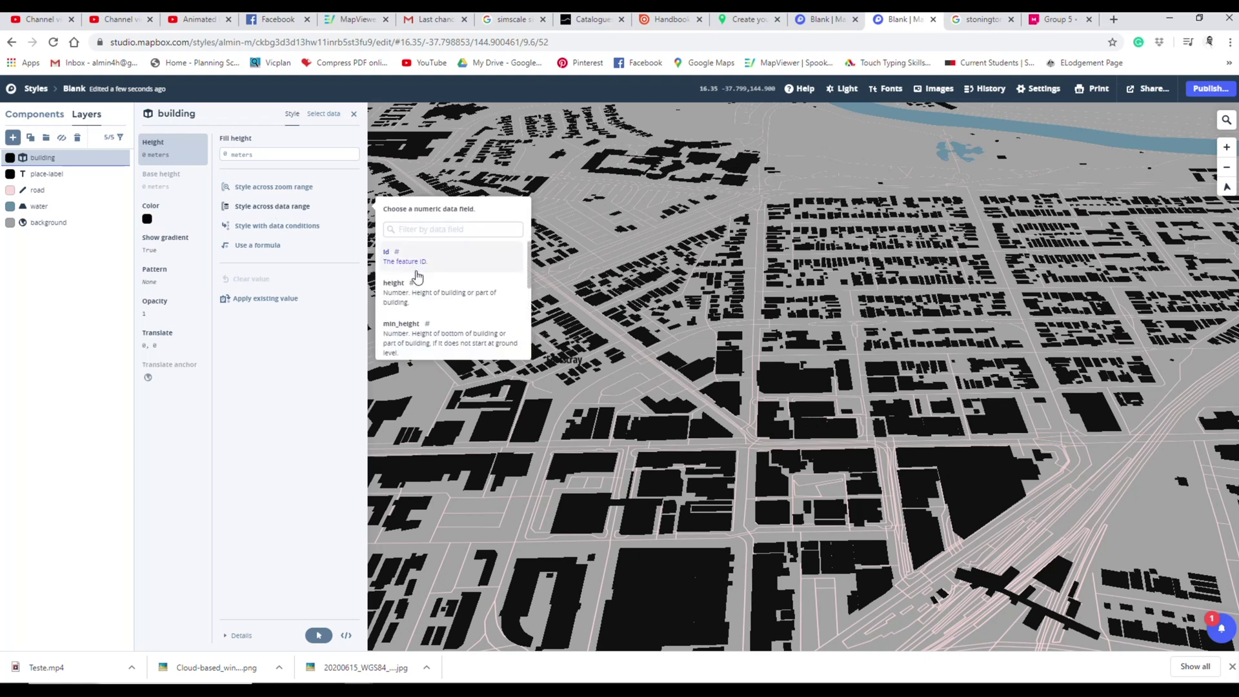
{"action": "left_click", "coordinate": [428, 296]}
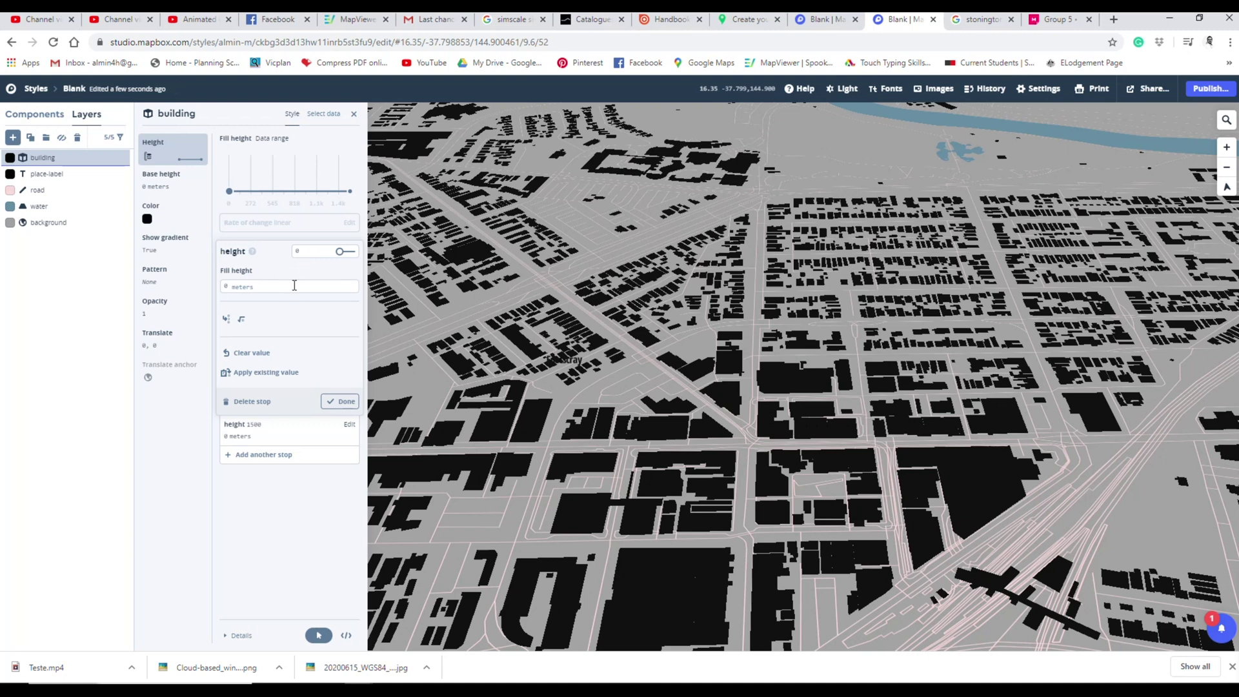
Try a fill height of 1500 meters for the height 0 stop, check the buildings, and restore it to 0 meters
{"action": "double_click", "coordinate": [223, 286]}
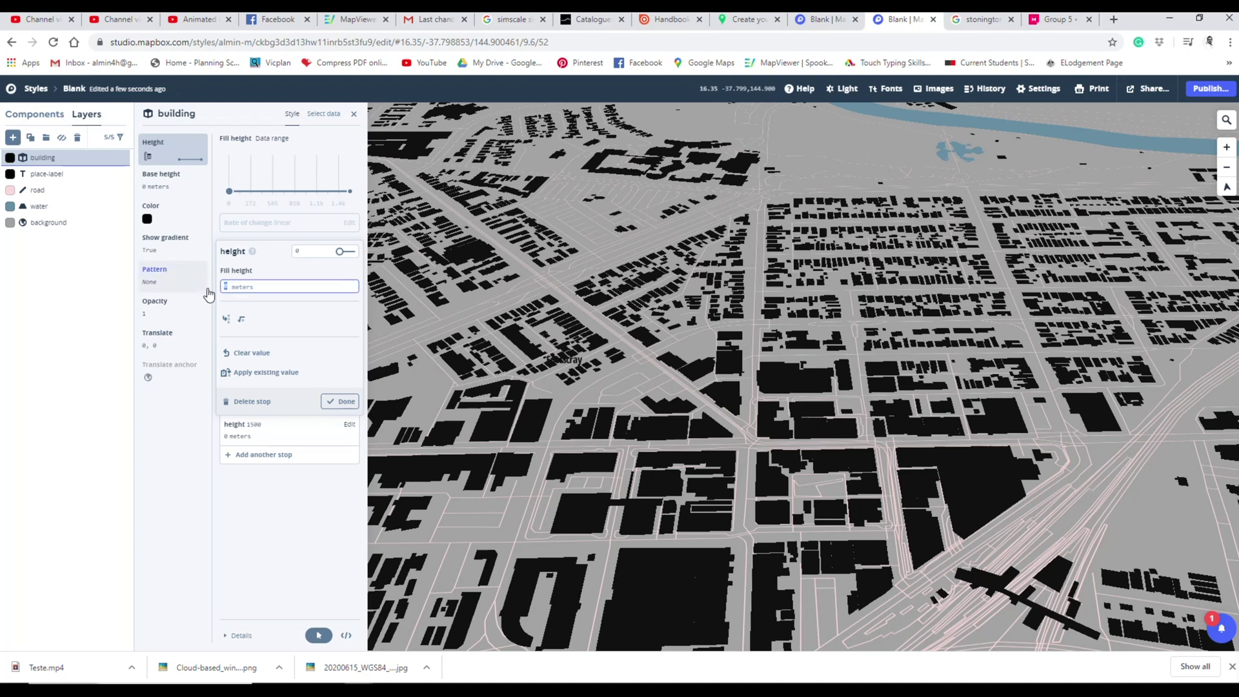
{"action": "type", "text": "150"}
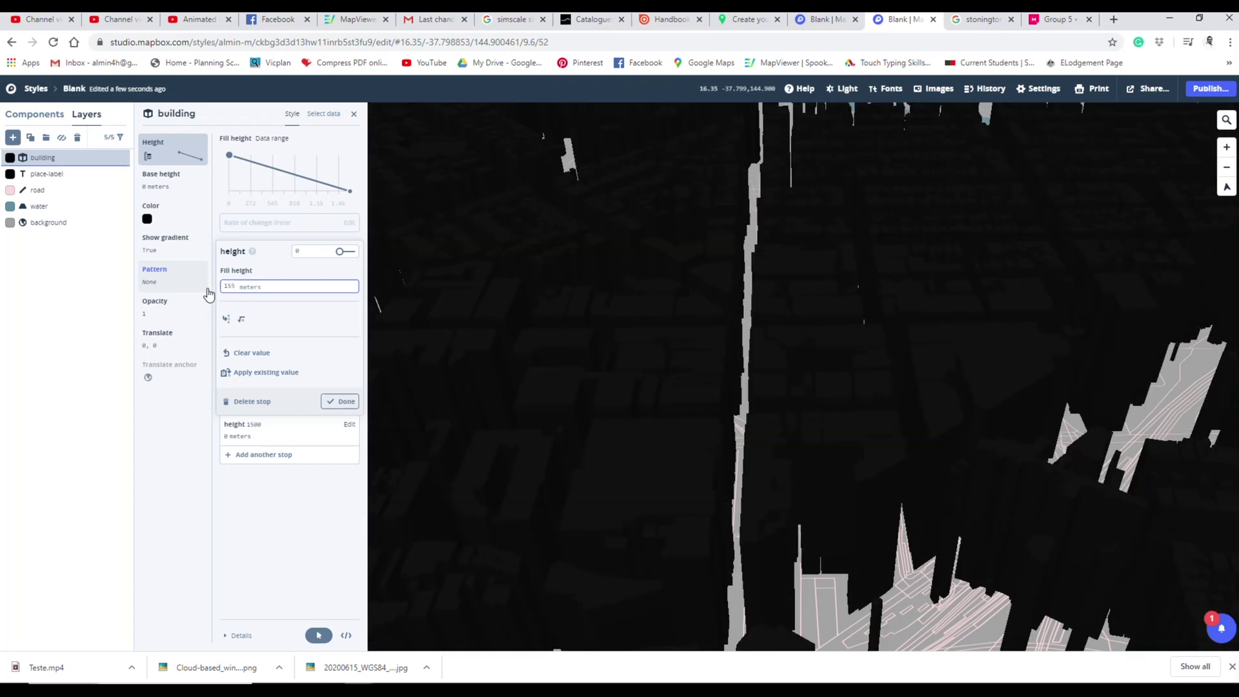
{"action": "key", "text": "BackSpace"}
{"action": "type", "text": "00"}
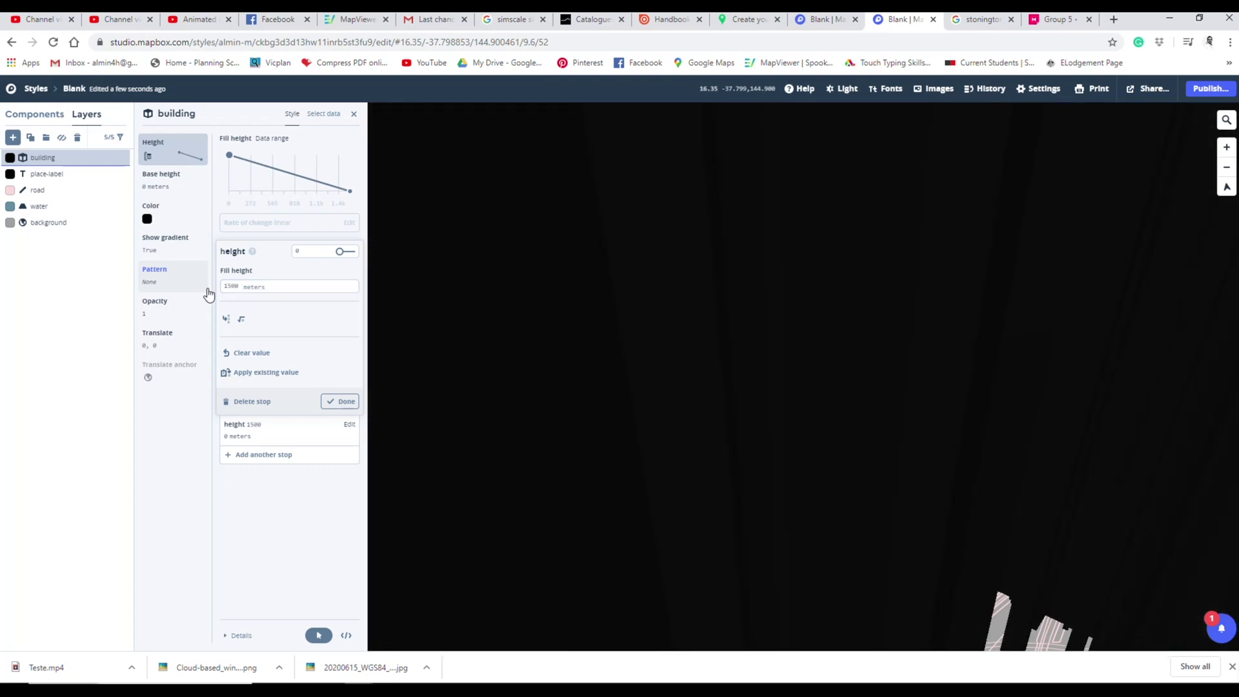
{"action": "scroll", "coordinate": [775, 340], "scroll_direction": "down", "scroll_amount": 10}
{"action": "scroll", "coordinate": [731, 370], "scroll_direction": "up", "scroll_amount": 4}
{"action": "scroll", "coordinate": [731, 369], "scroll_direction": "up", "scroll_amount": 5}
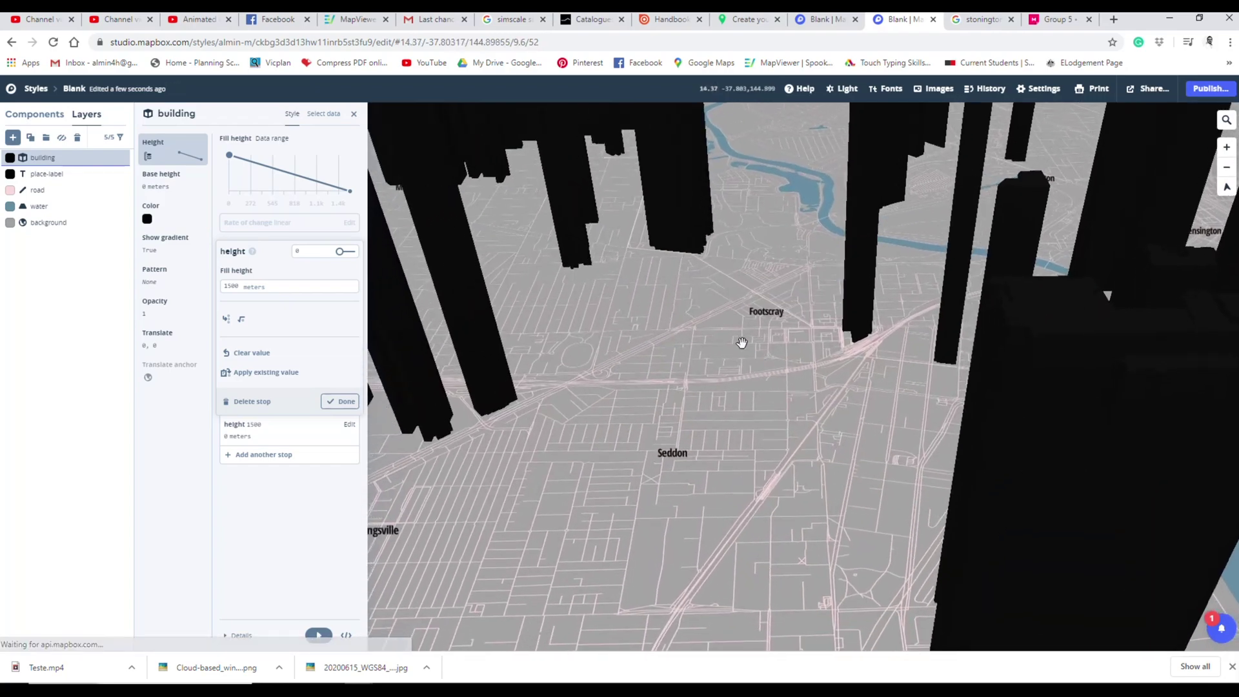
{"action": "double_click", "coordinate": [273, 285]}
{"action": "type", "text": "0"}
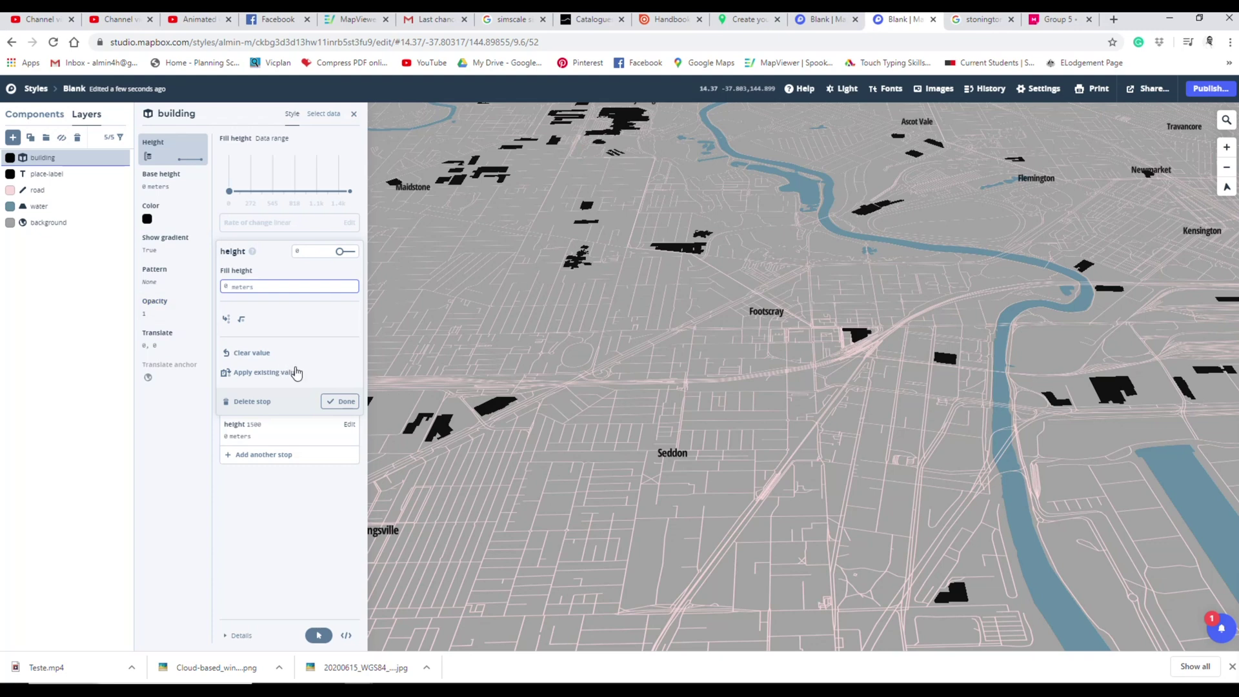
Set the fill height of the building layer's height 1500 stop to 1500 meters
{"action": "left_click", "coordinate": [269, 439]}
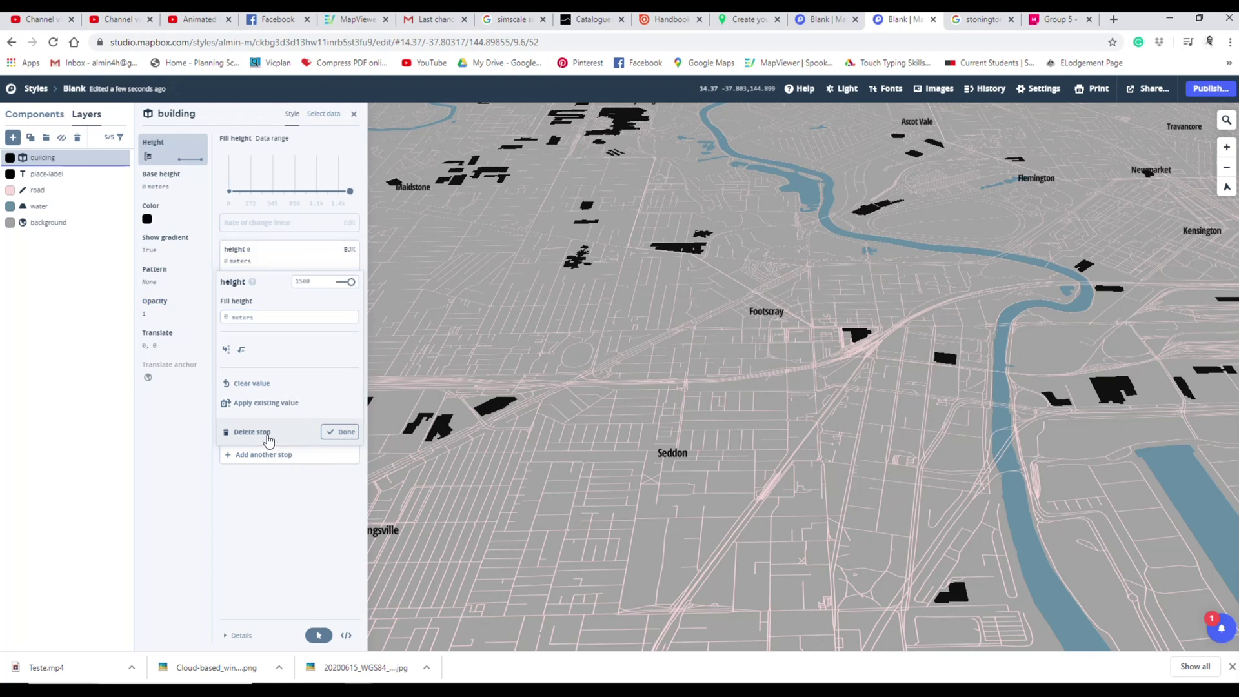
{"action": "key", "text": "Tab"}
{"action": "type", "text": "1500"}
{"action": "left_click", "coordinate": [656, 313]}
Examine the extruded buildings from Footscray to central Melbourne at different scales and from several viewing angles
{"action": "scroll", "coordinate": [787, 346], "scroll_direction": "up", "scroll_amount": 3}
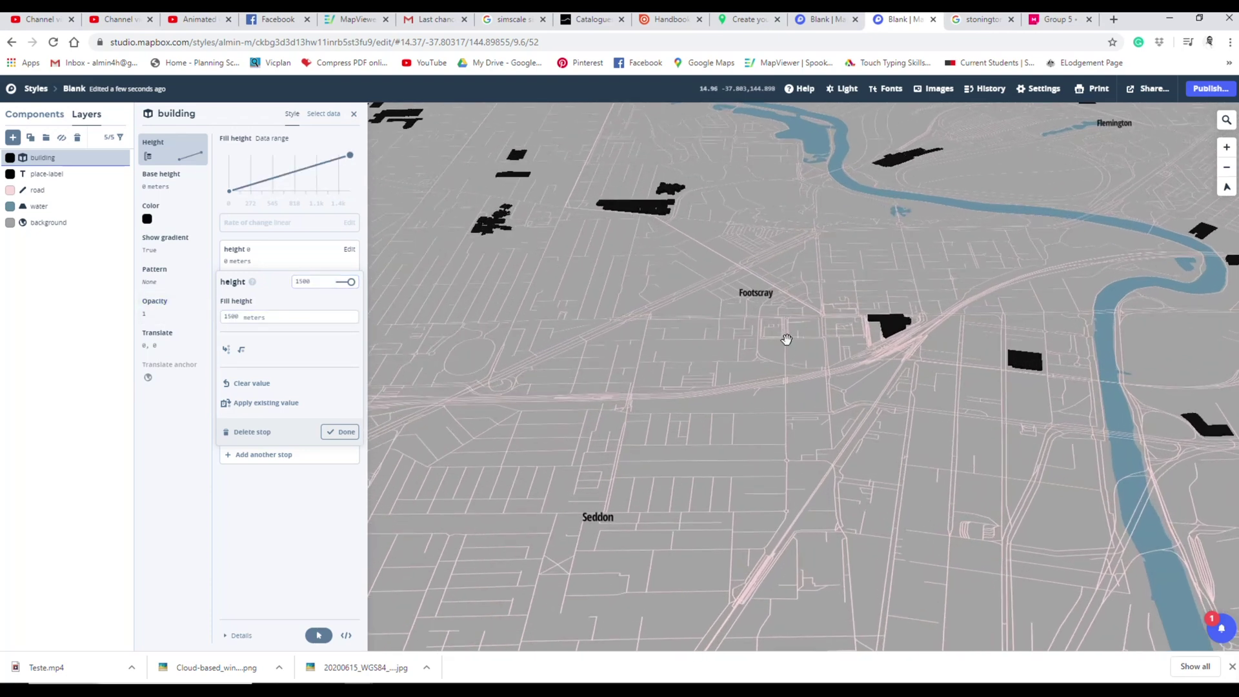
{"action": "scroll", "coordinate": [882, 340], "scroll_direction": "up", "scroll_amount": 2}
{"action": "scroll", "coordinate": [882, 340], "scroll_direction": "down", "scroll_amount": 6}
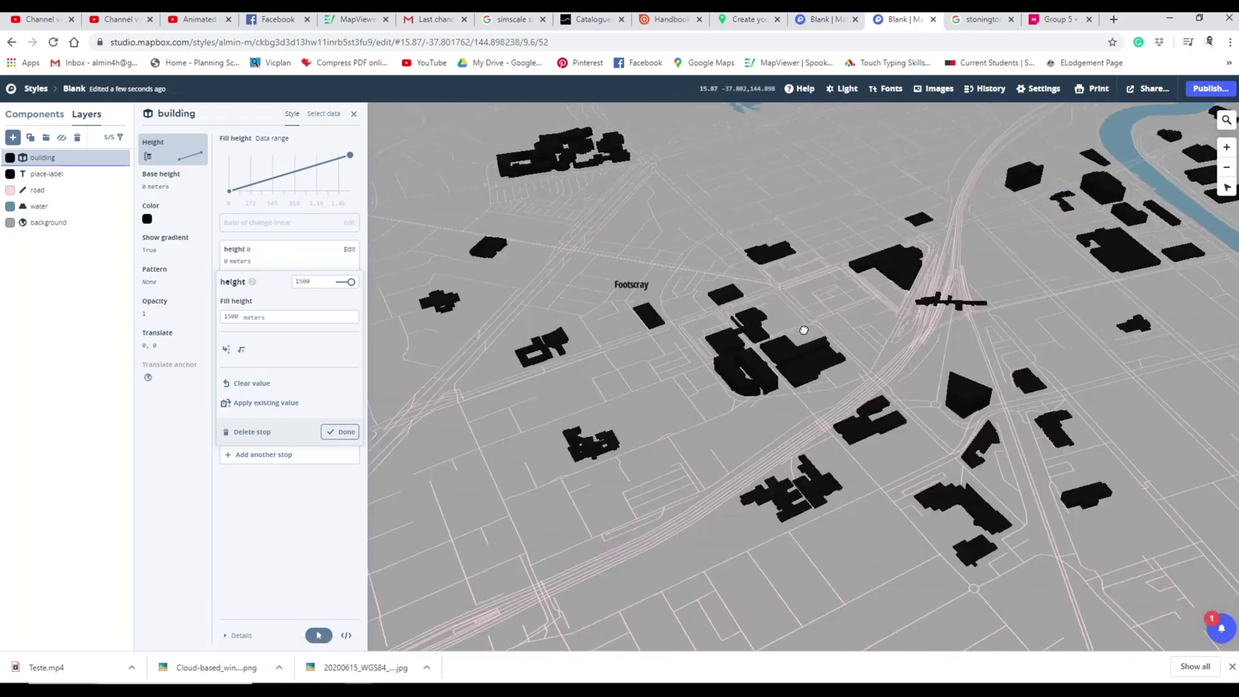
{"action": "left_click_drag", "start_coordinate": [943, 389], "coordinate": [747, 262]}
{"action": "left_click_drag", "start_coordinate": [883, 379], "coordinate": [1003, 335]}
{"action": "scroll", "coordinate": [793, 357], "scroll_direction": "up", "scroll_amount": 8}
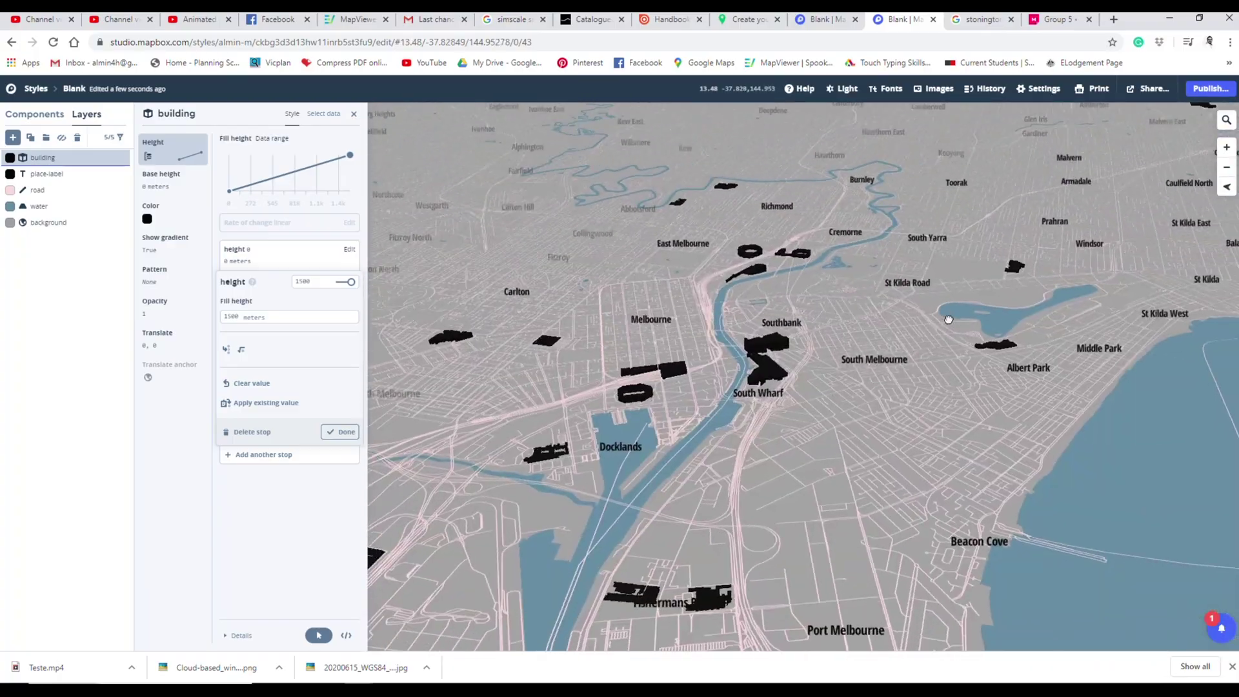
{"action": "mouse_move", "coordinate": [793, 357]}
{"action": "left_mouse_down"}
{"action": "mouse_move", "coordinate": [803, 335]}
{"action": "mouse_move", "coordinate": [775, 327]}
{"action": "mouse_move", "coordinate": [768, 449]}
{"action": "mouse_move", "coordinate": [775, 431]}
{"action": "mouse_move", "coordinate": [857, 407]}
{"action": "mouse_move", "coordinate": [793, 353]}
{"action": "left_mouse_up"}
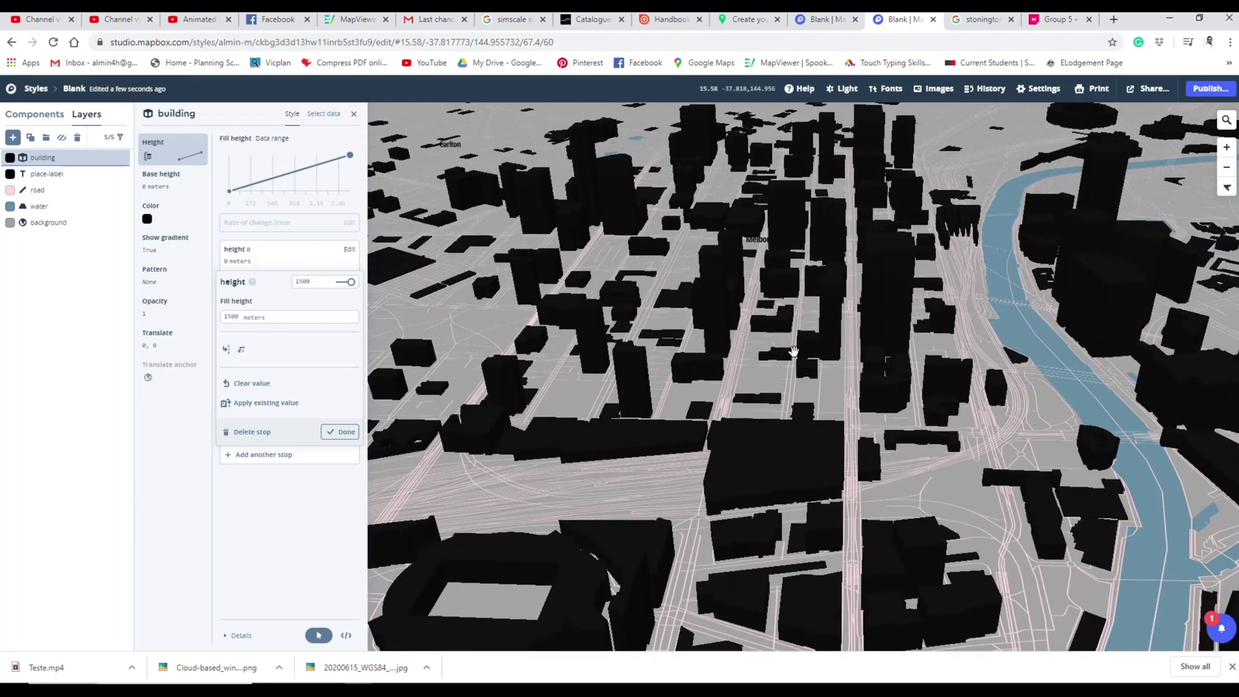
{"action": "left_click_drag", "start_coordinate": [944, 344], "coordinate": [869, 350]}
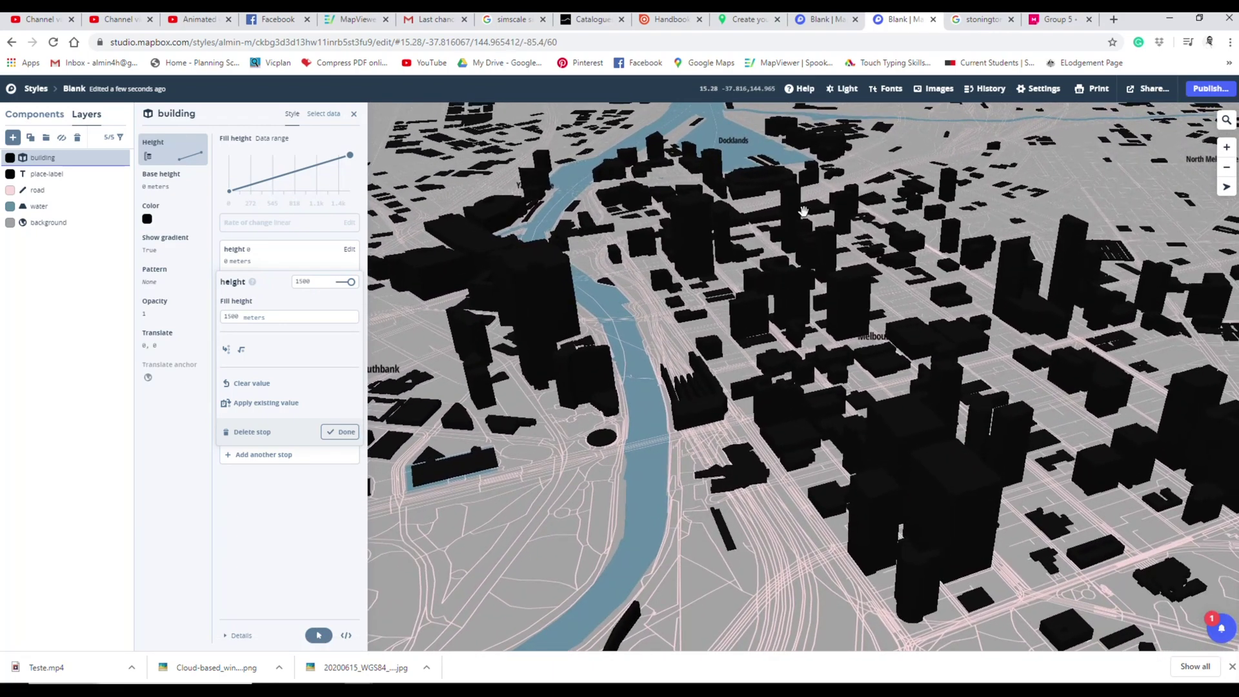
{"action": "left_click_drag", "start_coordinate": [873, 257], "coordinate": [763, 293]}
{"action": "scroll", "coordinate": [763, 294], "scroll_direction": "down", "scroll_amount": 2}
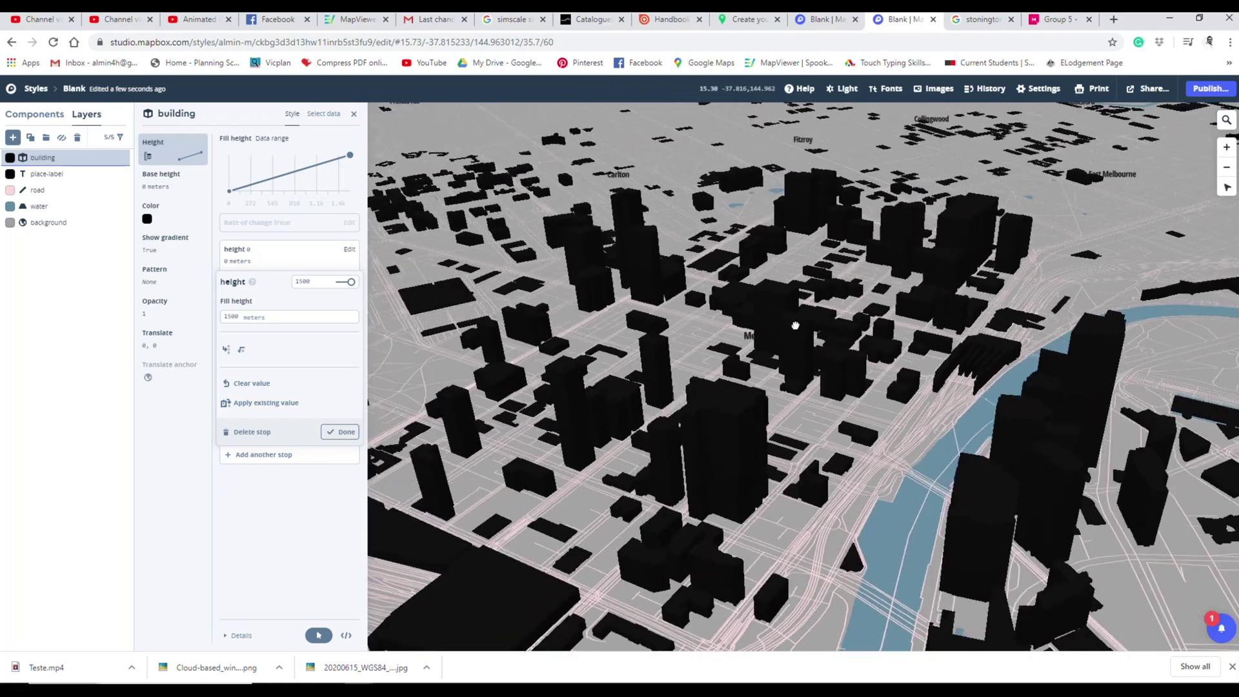
Change the extruded building layer's fill color to dark red #5e1212
{"action": "left_click", "coordinate": [9, 160]}
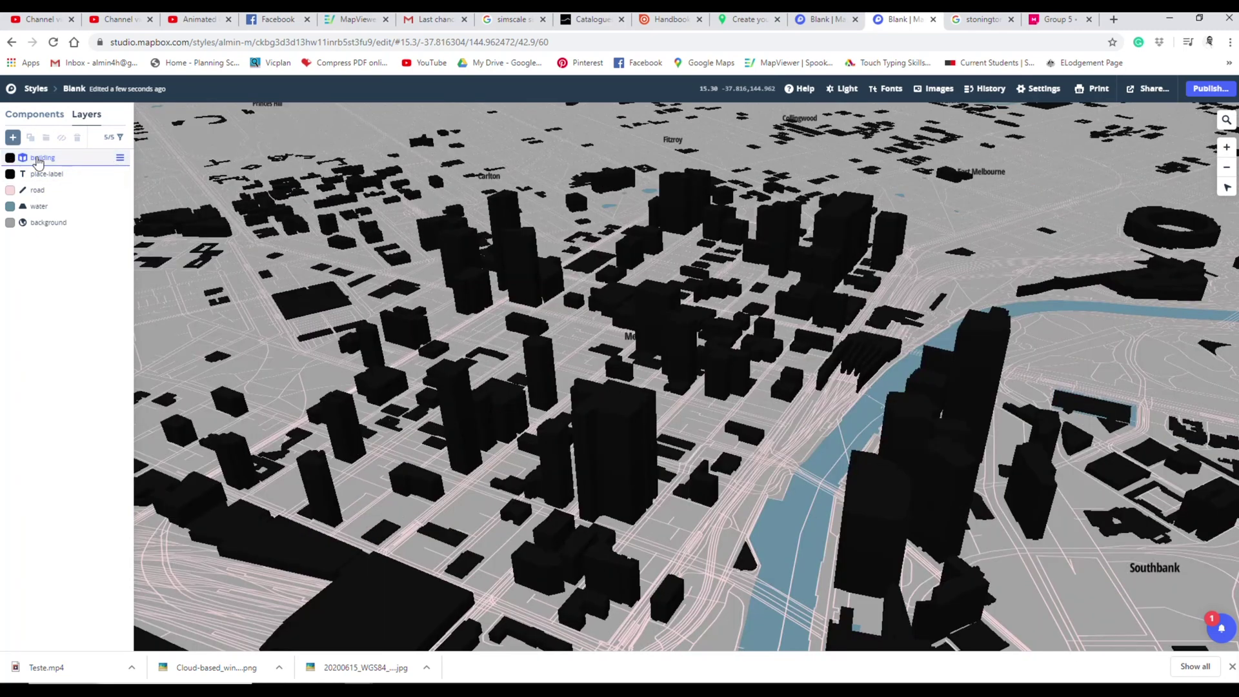
{"action": "left_click", "coordinate": [13, 161]}
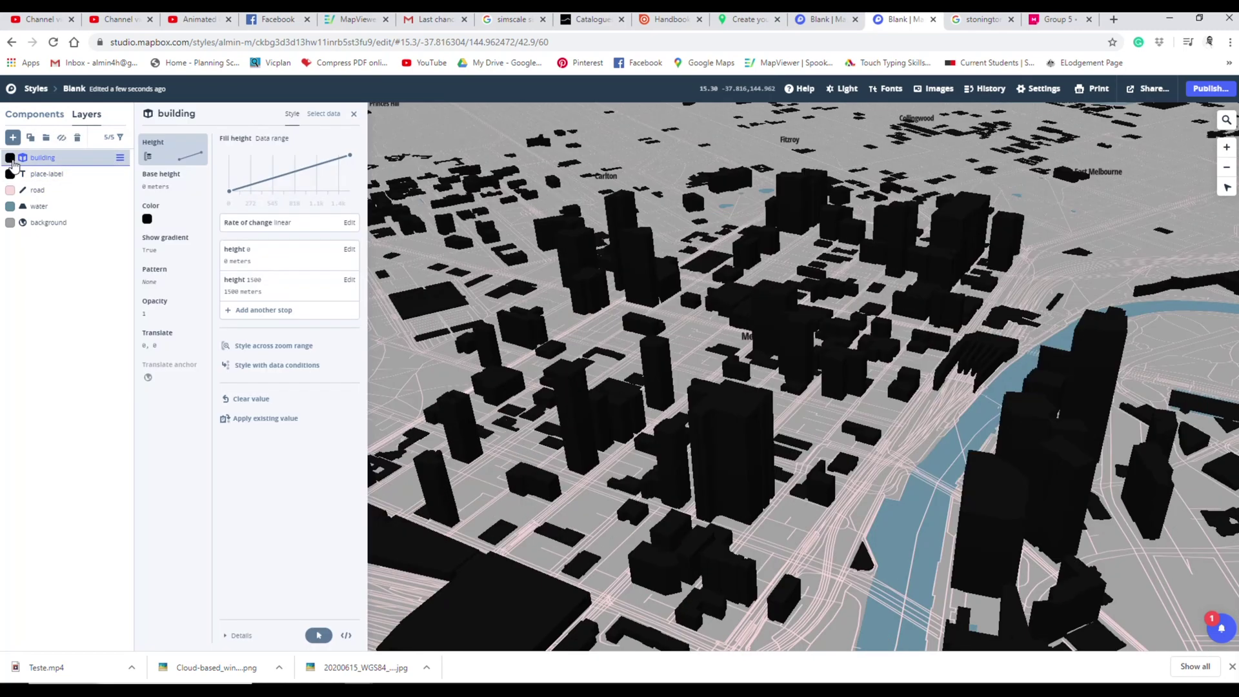
{"action": "left_click", "coordinate": [147, 218]}
{"action": "left_click", "coordinate": [266, 207]}
{"action": "mouse_move", "coordinate": [265, 209]}
{"action": "left_mouse_down"}
{"action": "mouse_move", "coordinate": [247, 230]}
{"action": "mouse_move", "coordinate": [296, 184]}
{"action": "left_mouse_up"}
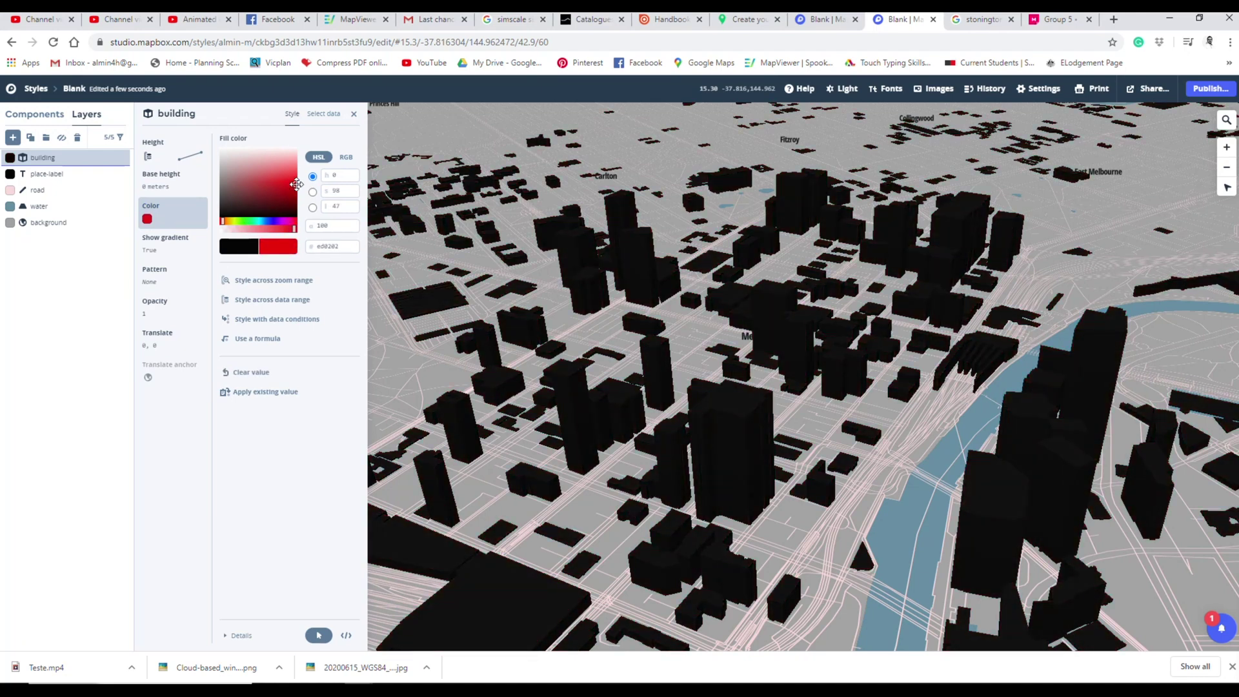
{"action": "left_click_drag", "start_coordinate": [296, 183], "coordinate": [273, 201]}
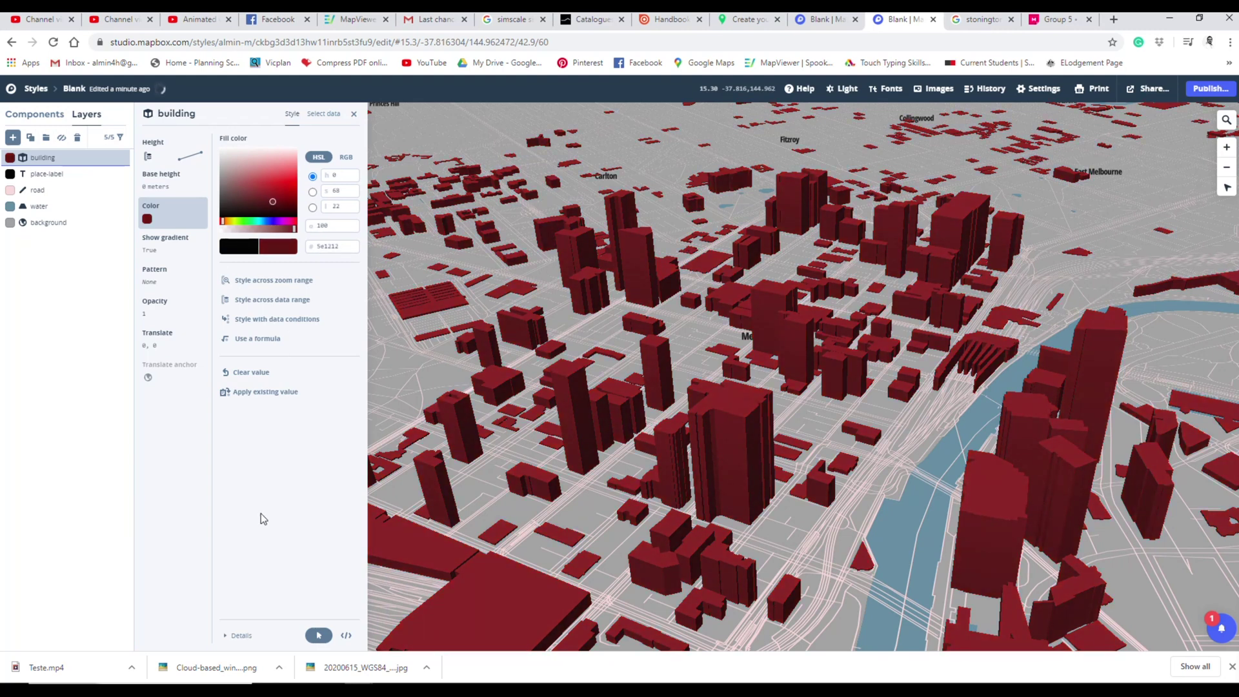
Open the place-label layer's text settings and examine the labels among the red buildings around Southbank
{"action": "left_click", "coordinate": [72, 174]}
{"action": "left_click_drag", "start_coordinate": [910, 359], "coordinate": [908, 321]}
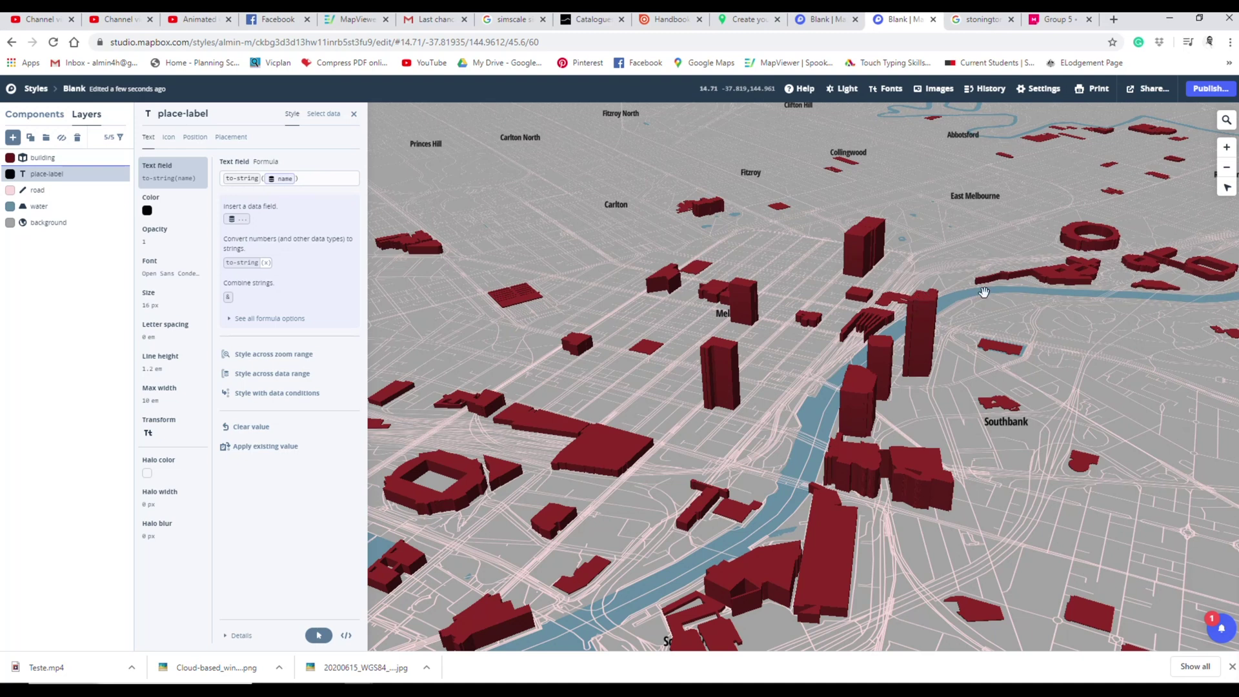